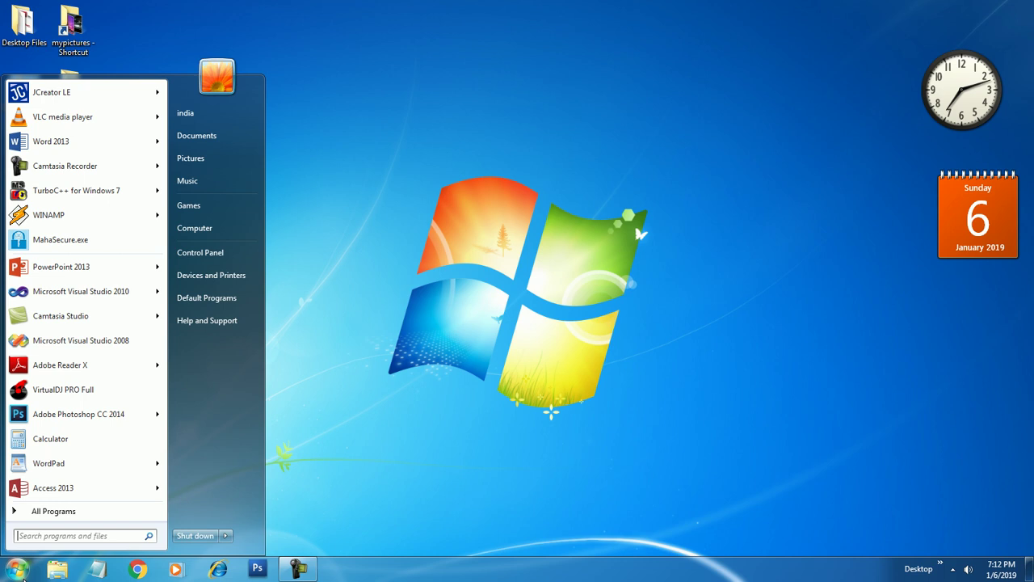
Launch Paint from the Windows Accessories and maximize its window.
left_click(50, 511)
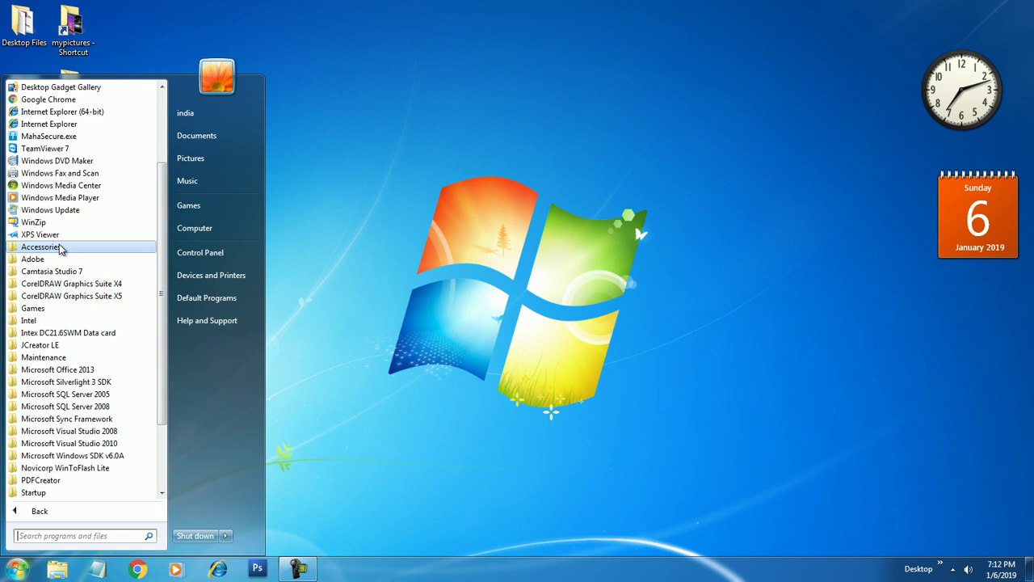
left_click(50, 246)
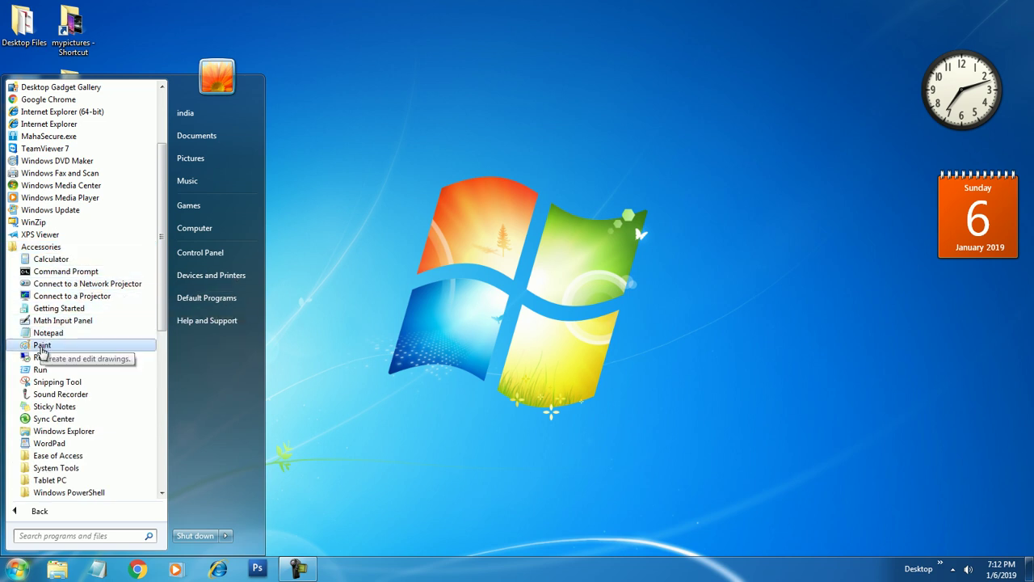
left_click(42, 346)
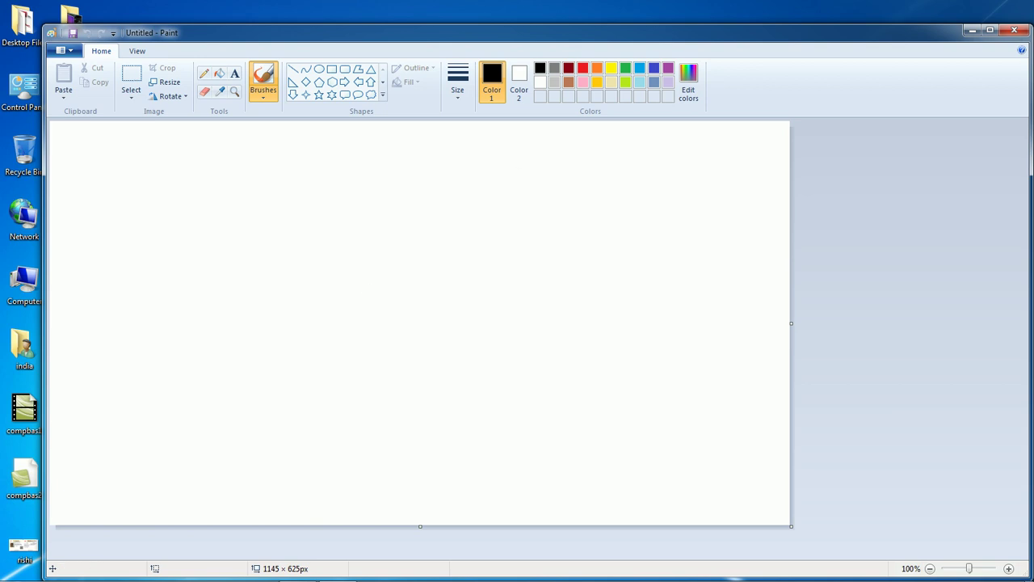
left_click(990, 31)
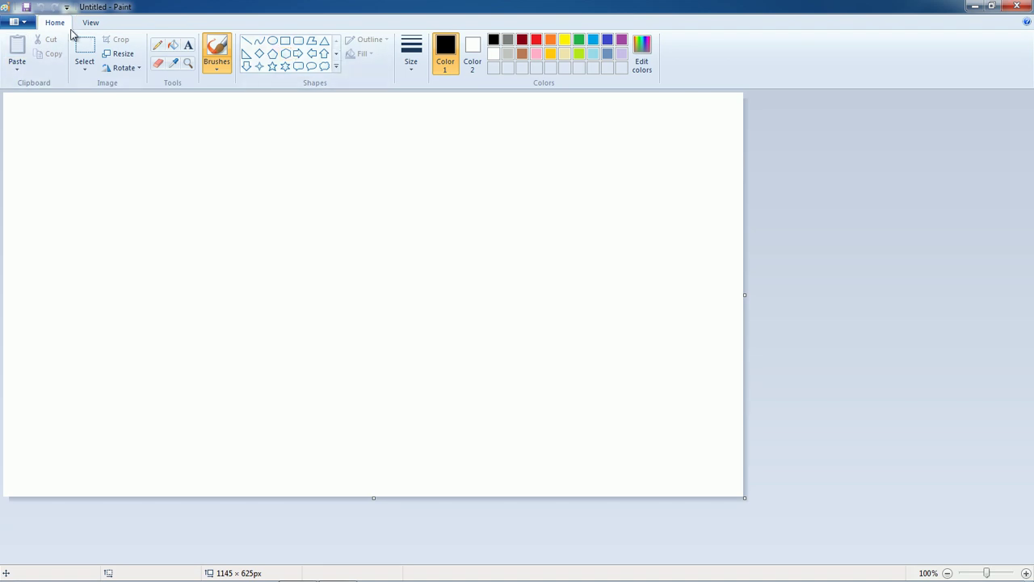
left_click(18, 23)
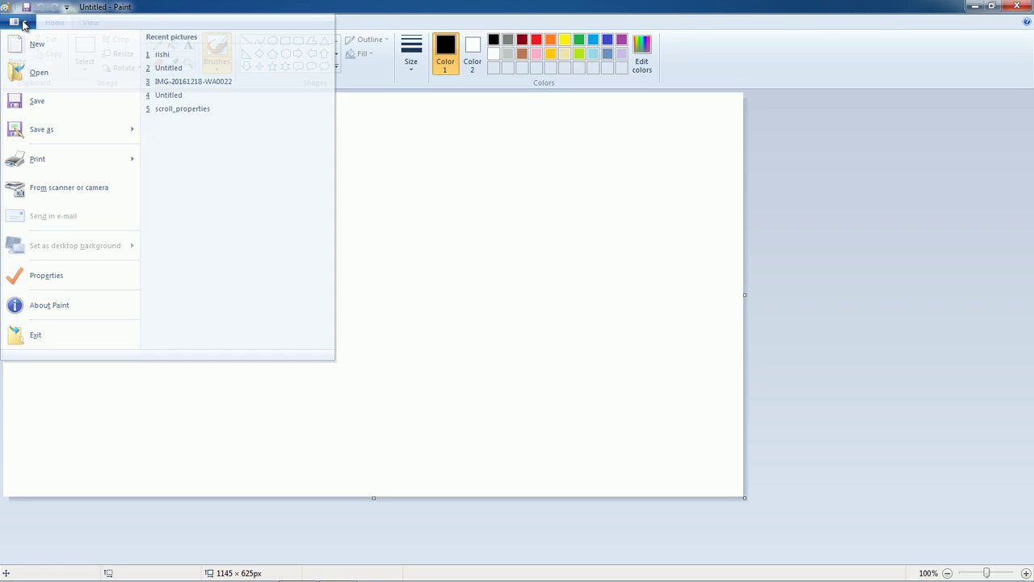
left_click(22, 24)
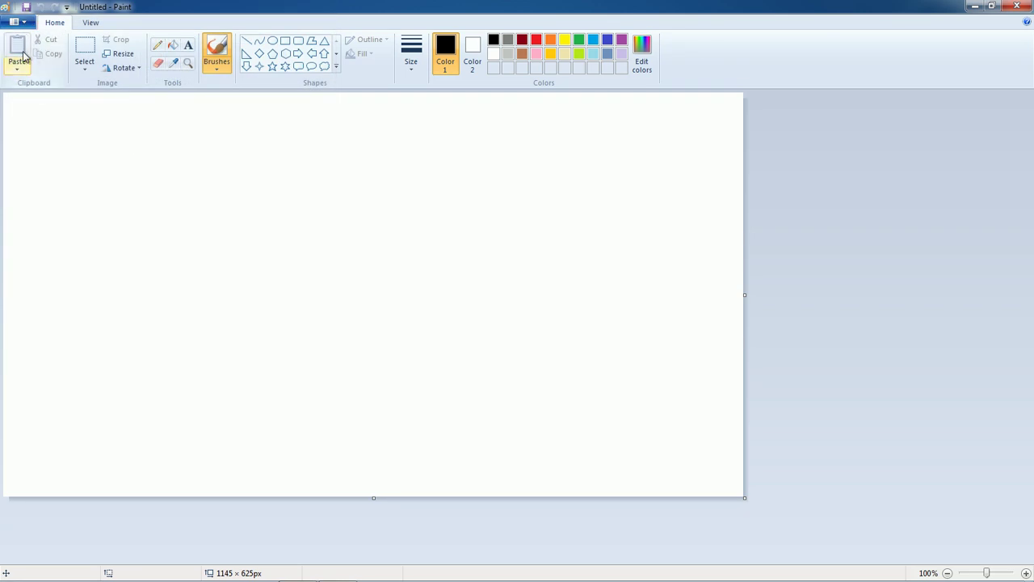
left_click(337, 66)
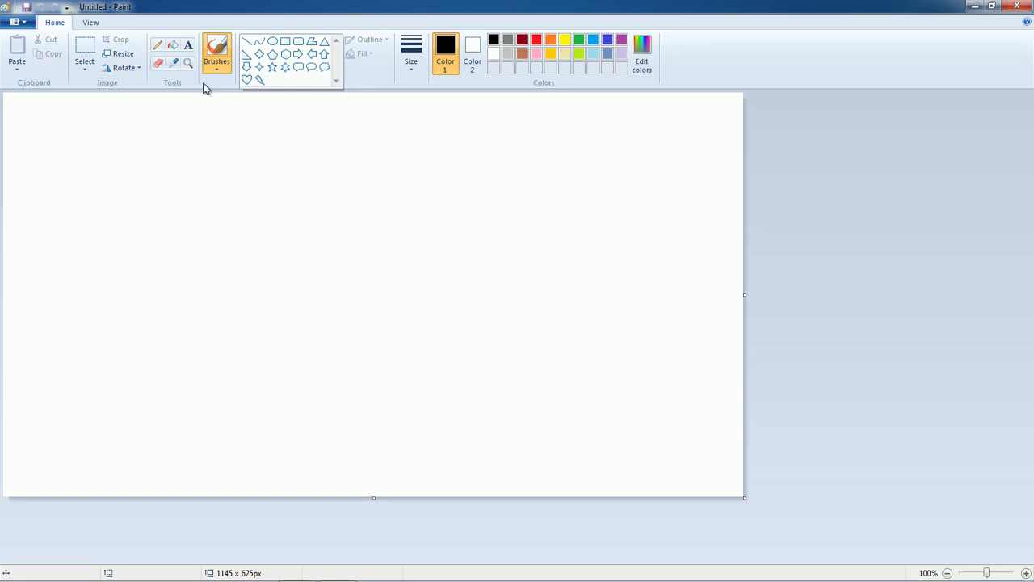
left_click(543, 64)
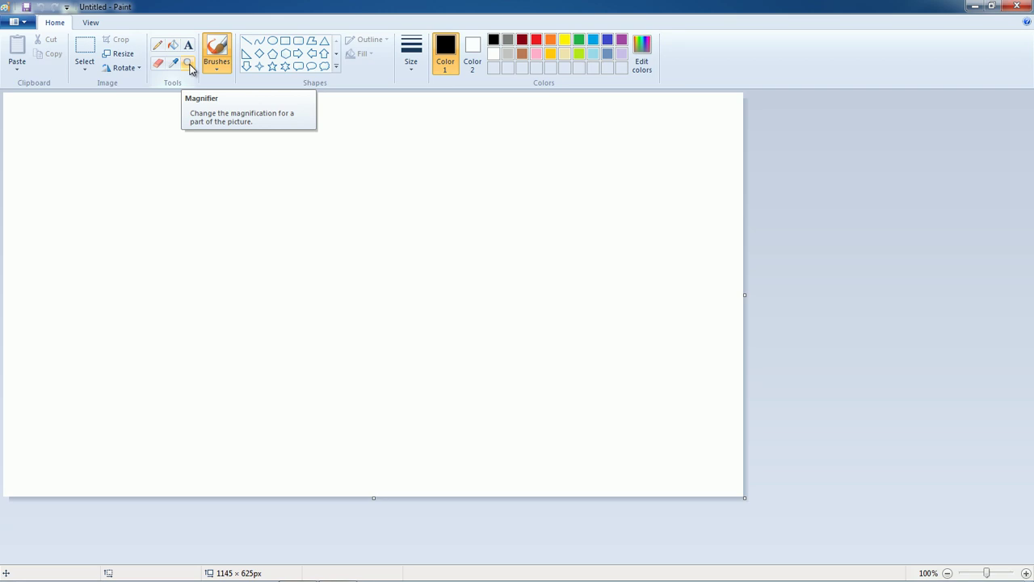
Draw a large black-outlined oval on the left half of the canvas and resize it to about 416 × 371 px.
left_click(273, 44)
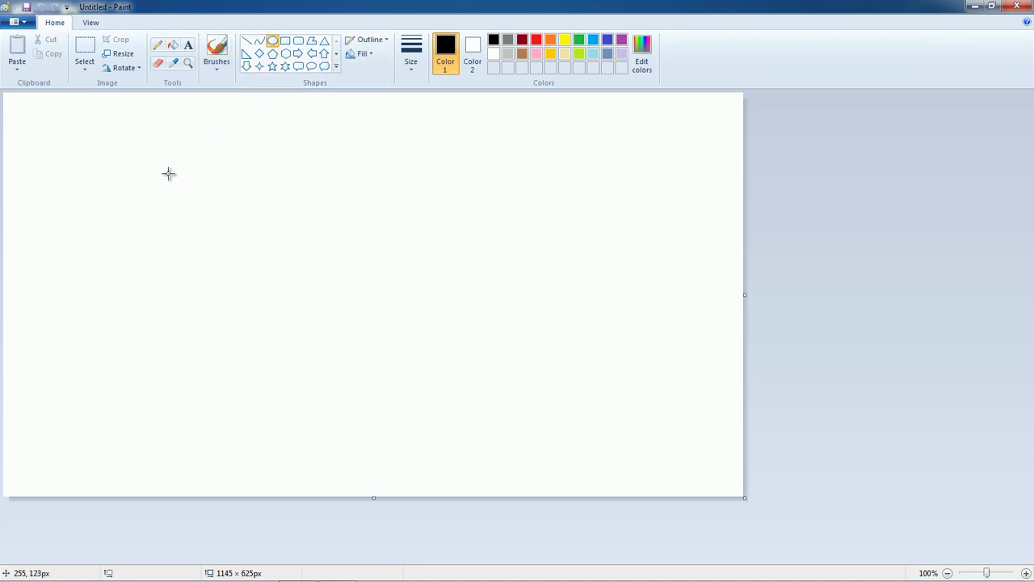
left_click_drag(168, 171, 400, 381)
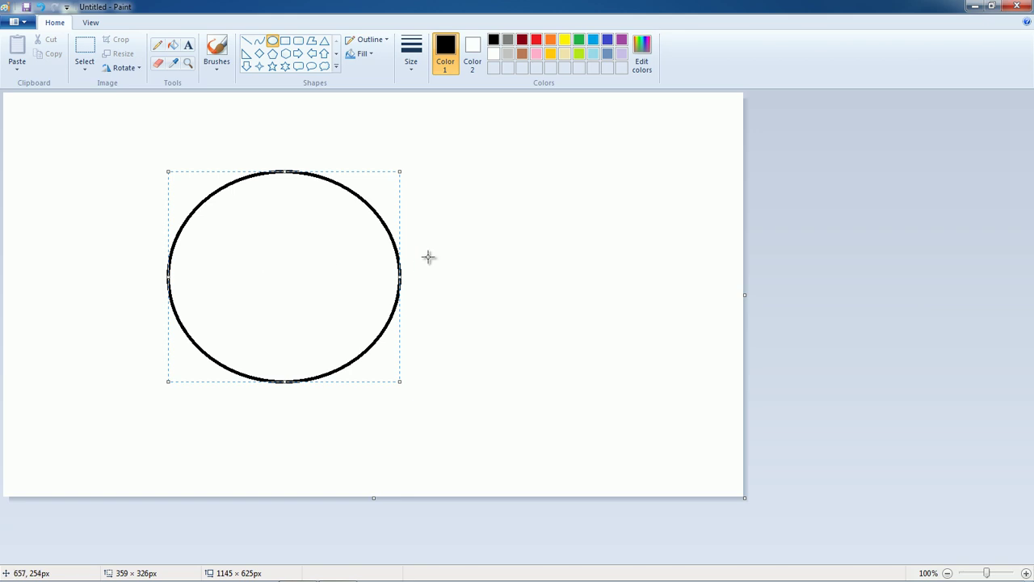
mouse_move(400, 171)
left_mouse_down()
mouse_move(381, 203)
mouse_move(415, 167)
mouse_move(402, 182)
left_mouse_up()
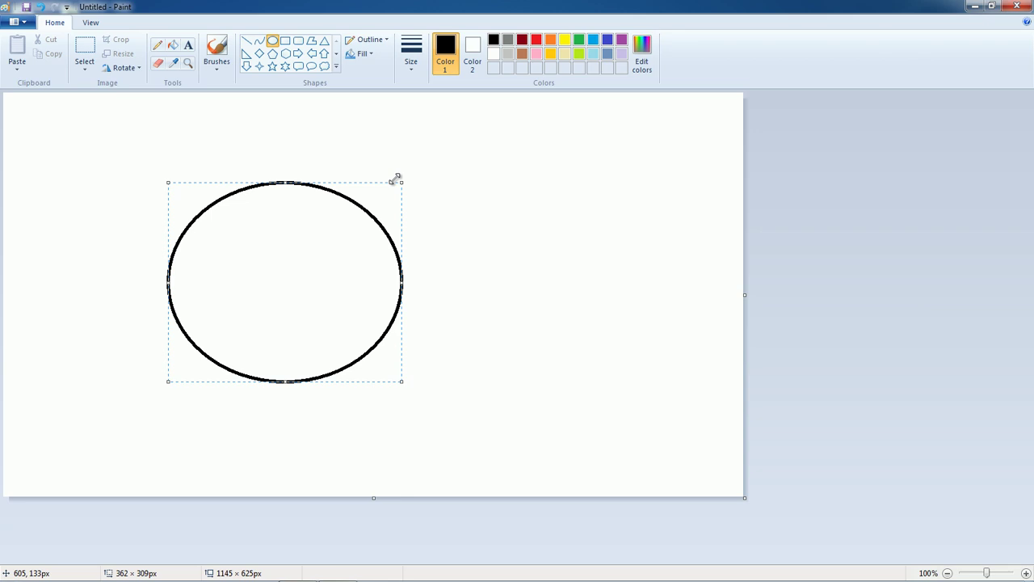
left_click_drag(405, 180, 437, 165)
left_click_drag(439, 273, 404, 267)
mouse_move(286, 166)
left_mouse_down()
mouse_move(291, 137)
mouse_move(289, 169)
left_mouse_up()
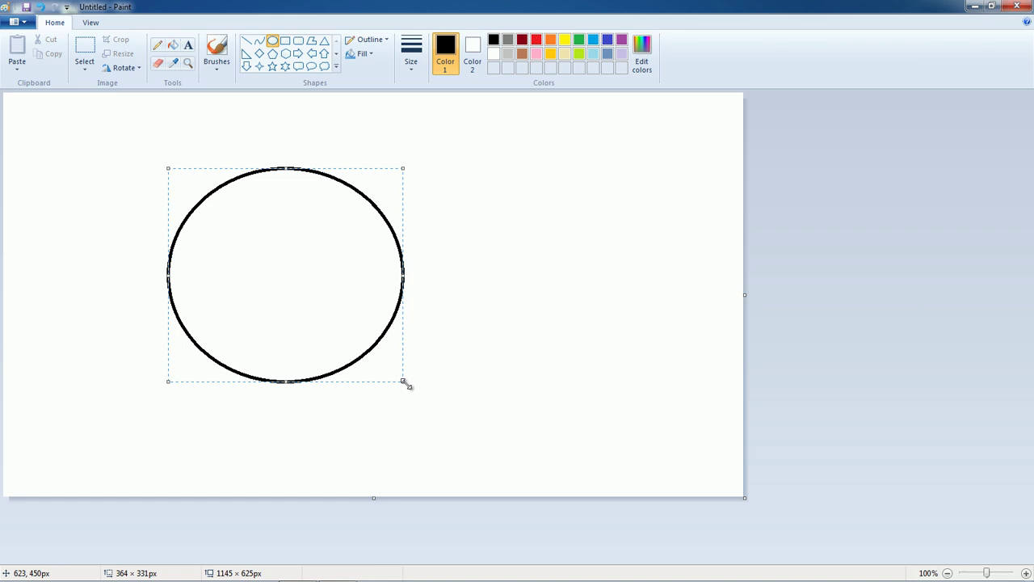
left_click_drag(403, 382, 436, 408)
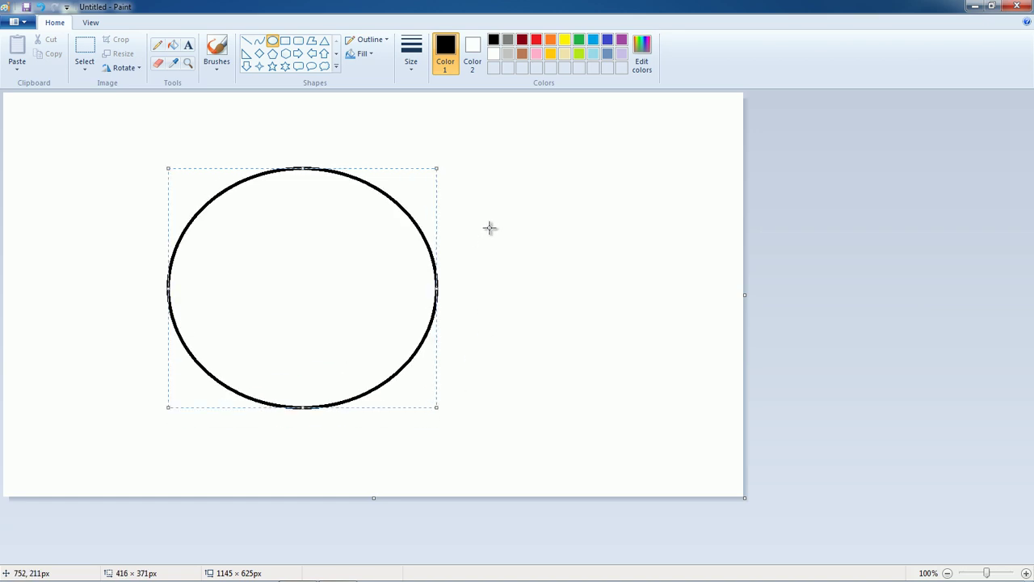
Fill the large oval with gold.
left_click(175, 46)
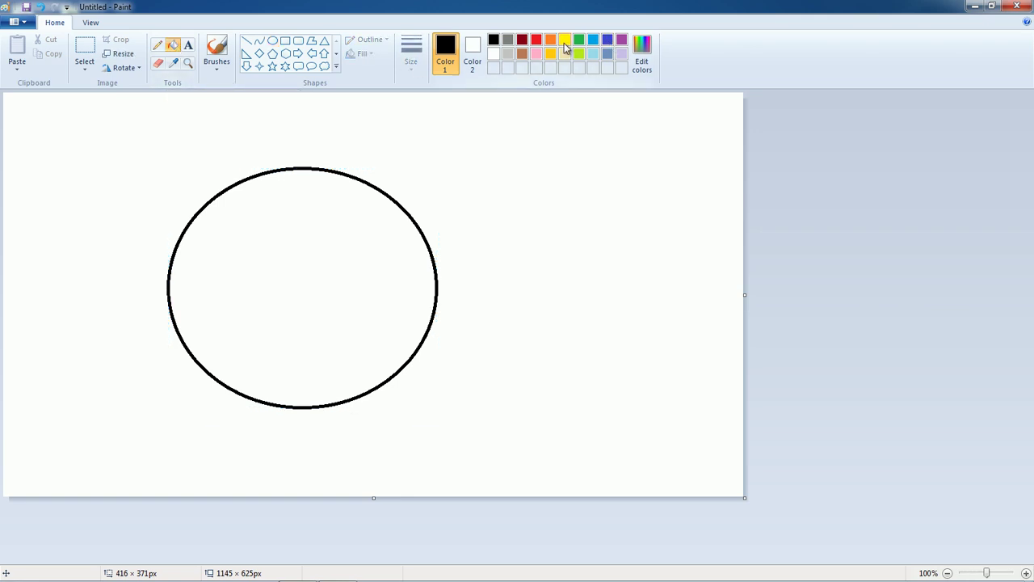
left_click(550, 54)
left_click(320, 281)
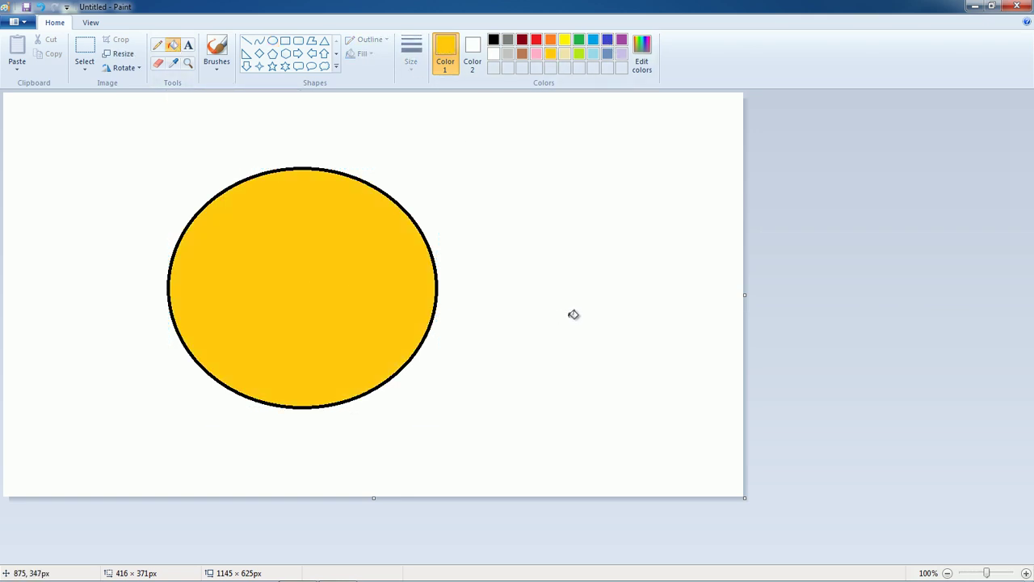
left_click(273, 41)
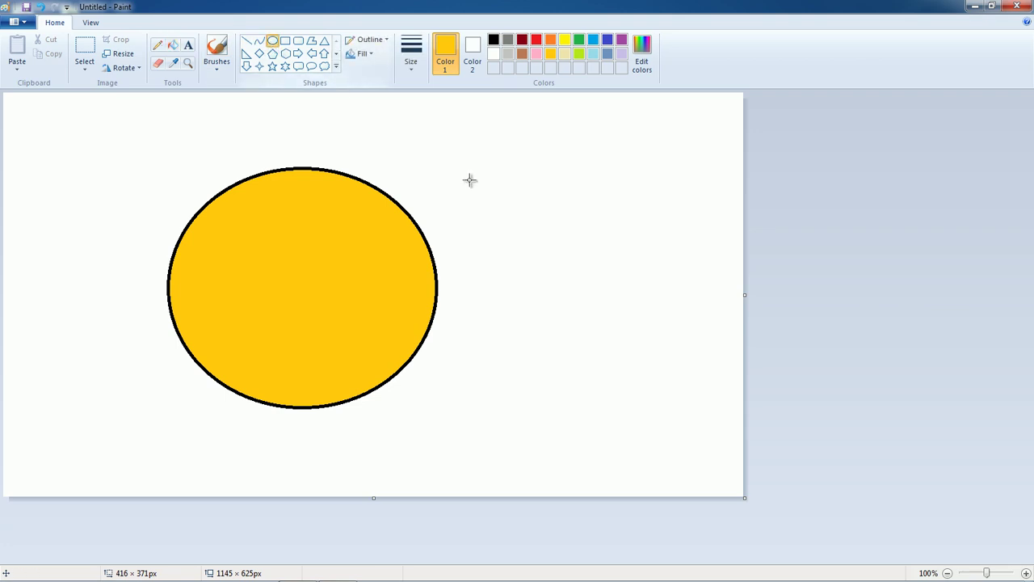
left_click_drag(487, 183, 527, 225)
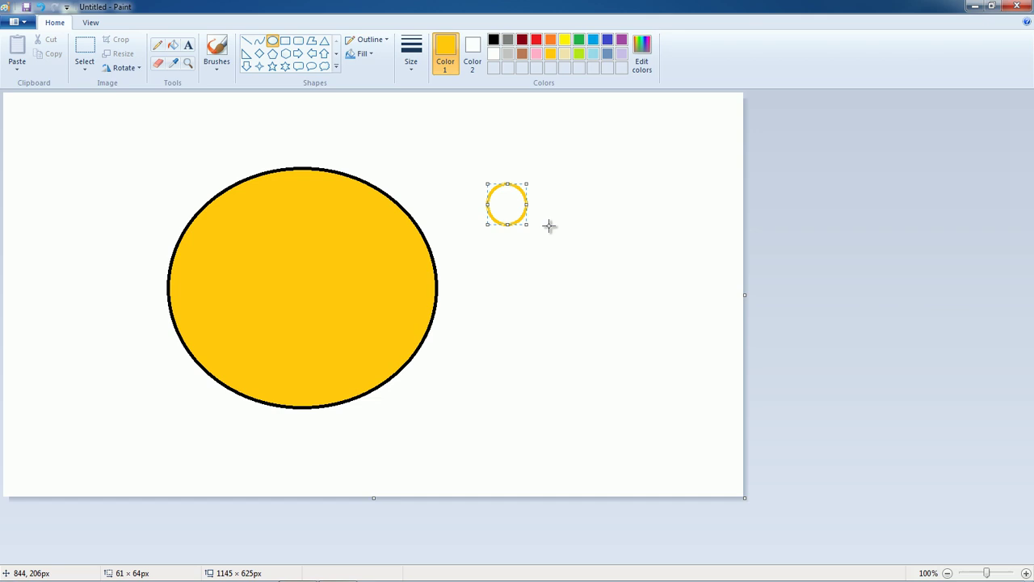
key("ctrl+z")
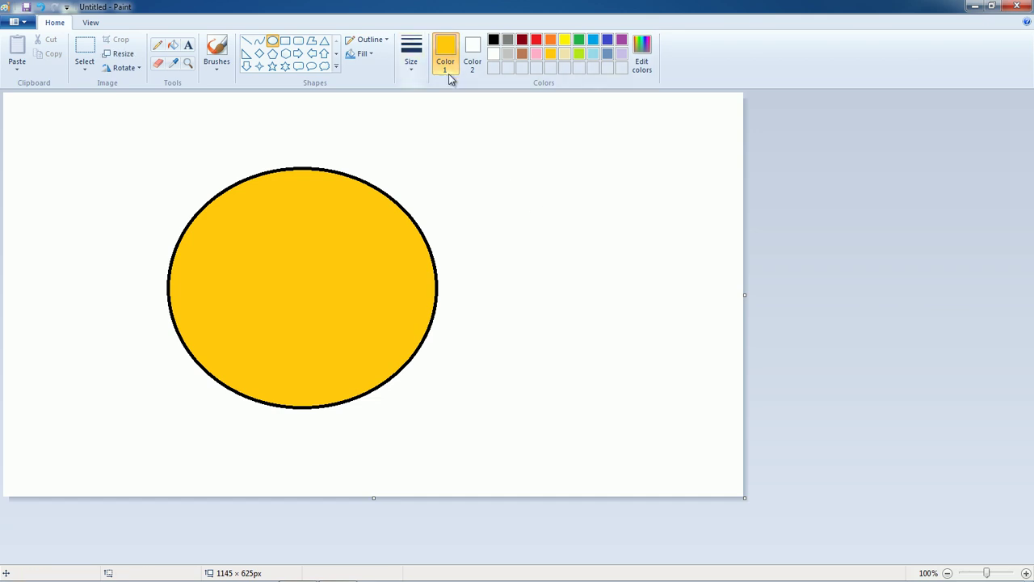
Draw a small black-outlined circle about 87 × 85 px on the blank area to the right of the gold oval.
left_click(494, 40)
left_click_drag(494, 161, 551, 217)
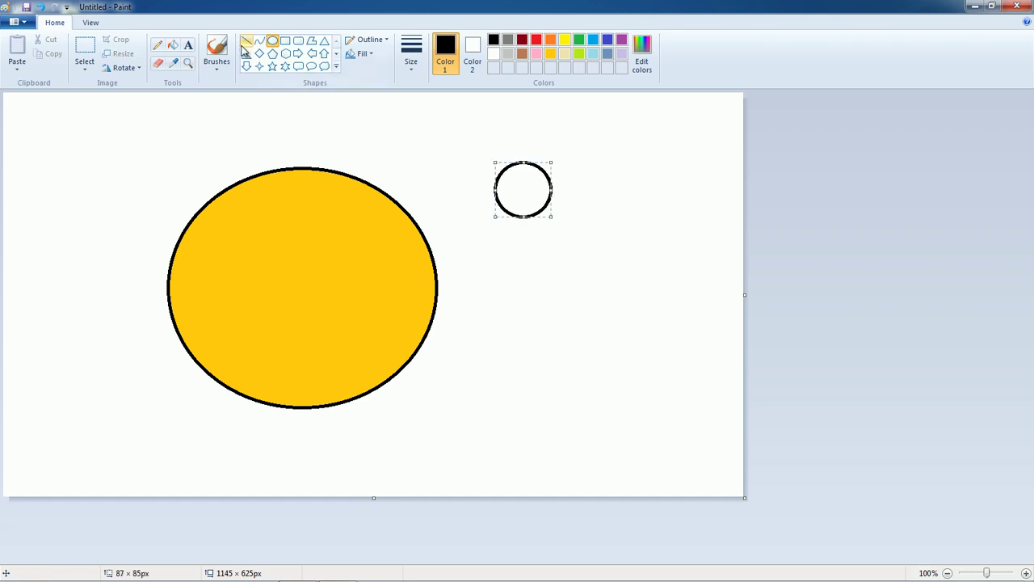
right_click(549, 181)
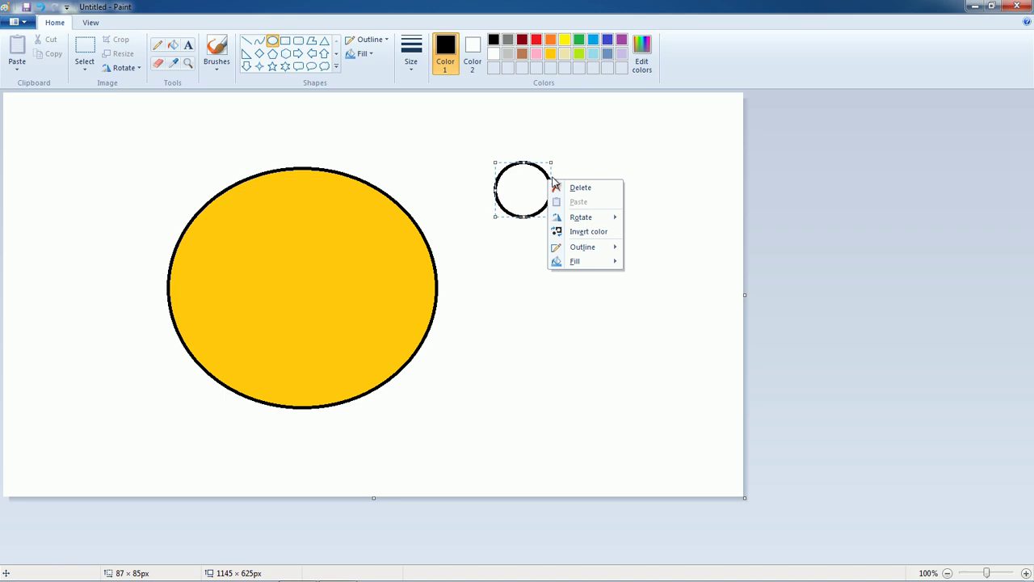
mouse_move(600, 250)
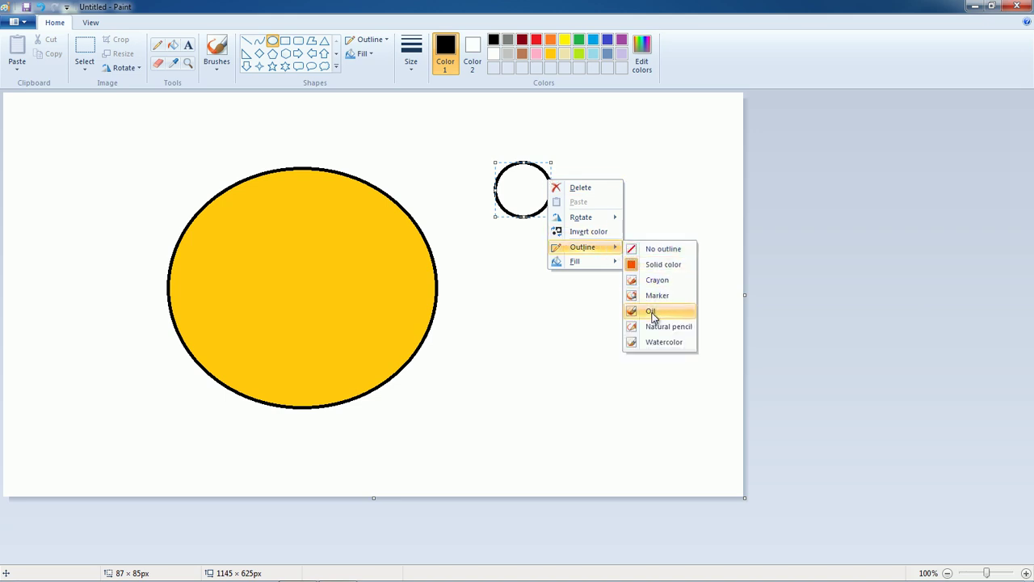
mouse_move(592, 269)
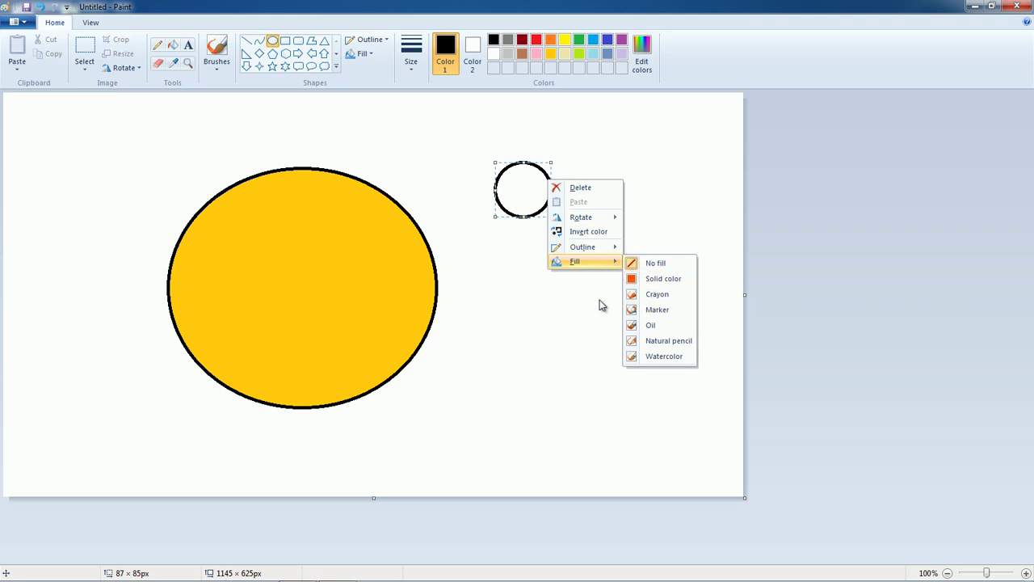
left_click(574, 292)
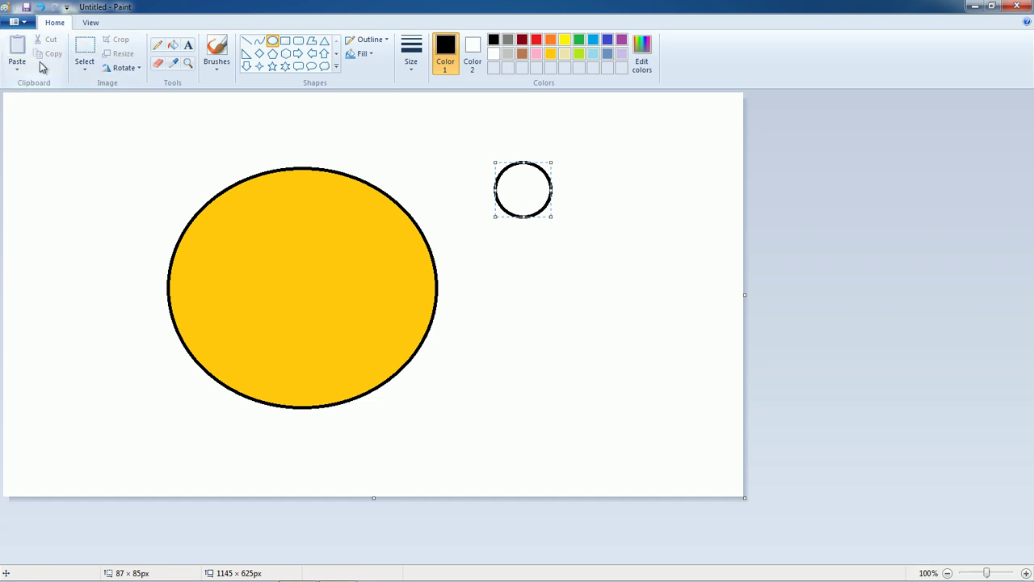
Select the small circle with a rectangular selection, shift it slightly right and copy it.
left_click(540, 236)
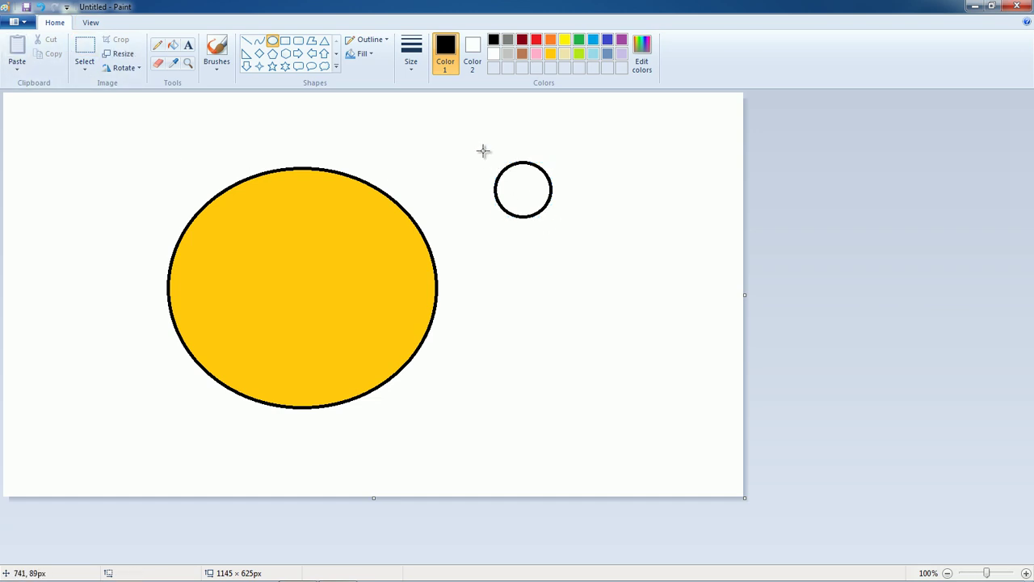
left_click(84, 47)
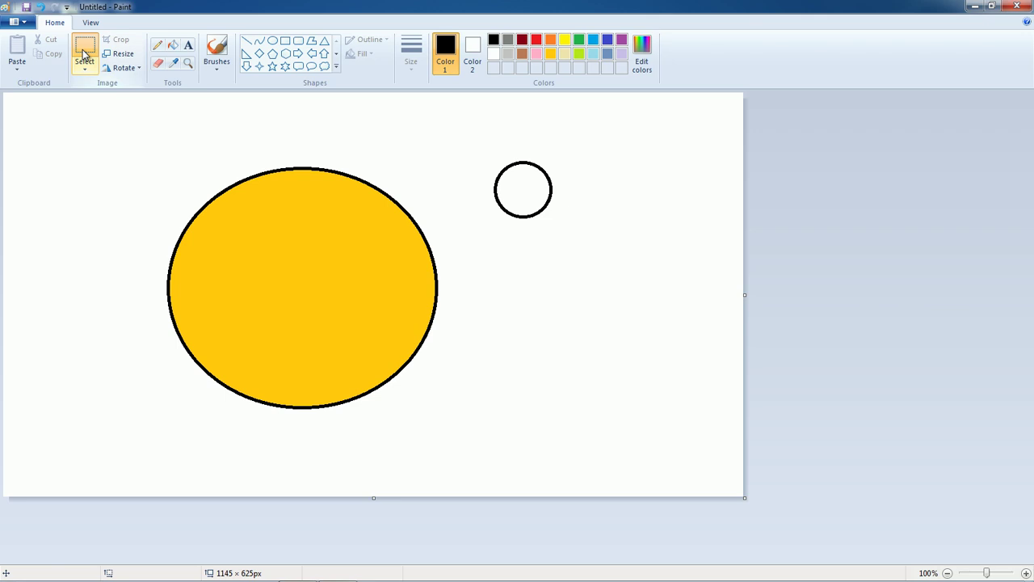
left_click_drag(472, 143, 582, 235)
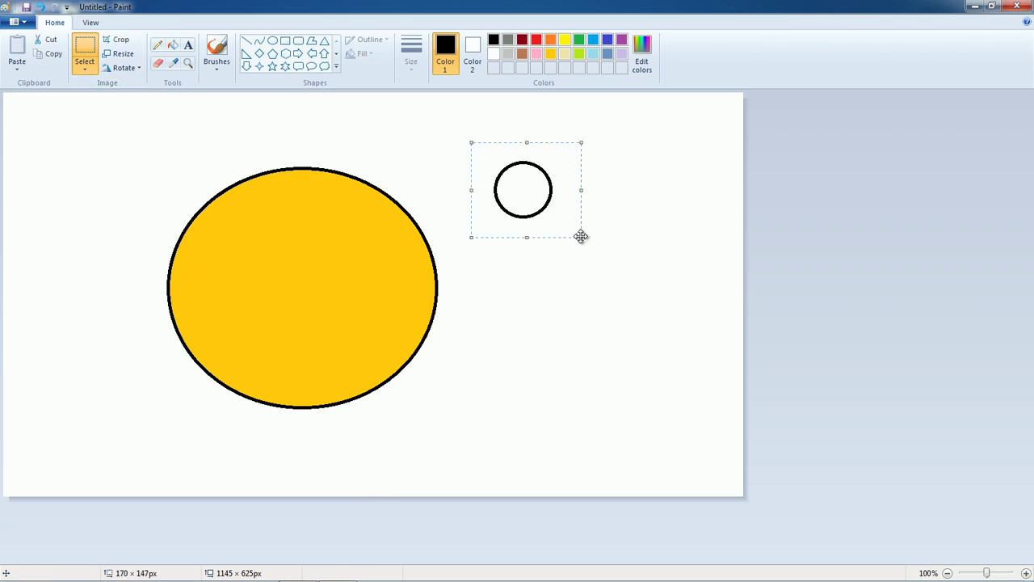
left_click_drag(538, 203, 577, 208)
right_click(579, 207)
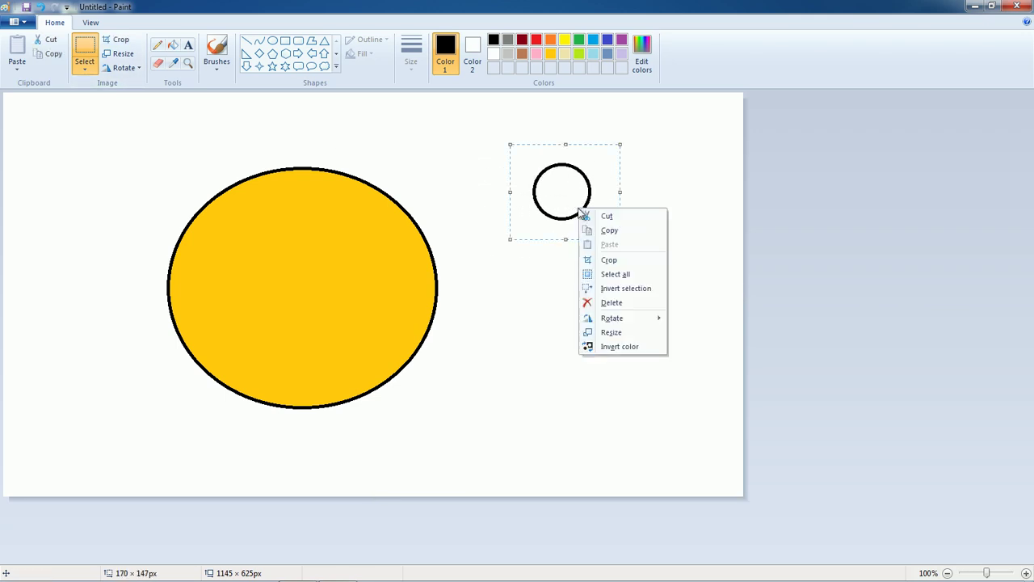
left_click(613, 232)
left_click(656, 281)
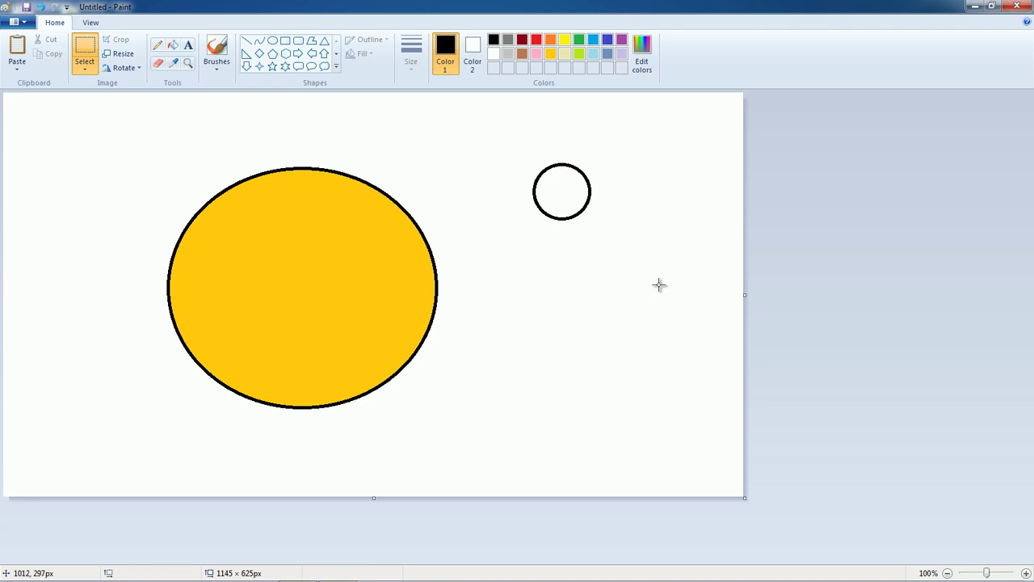
Paste the copied circle and place it with transparent selection as an eye on the upper-left part of the gold oval.
right_click(595, 273)
left_click(629, 311)
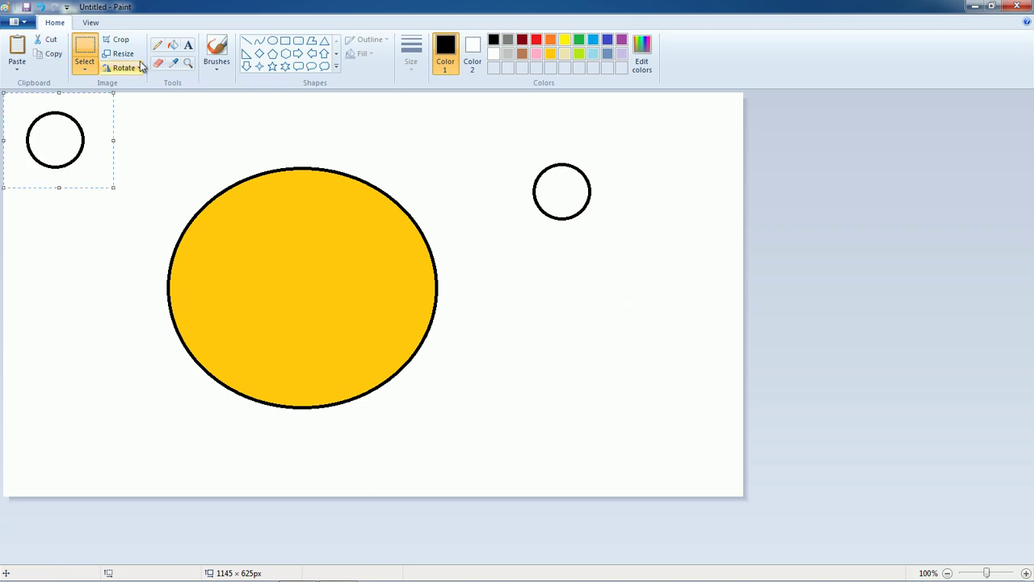
left_click_drag(70, 137, 254, 231)
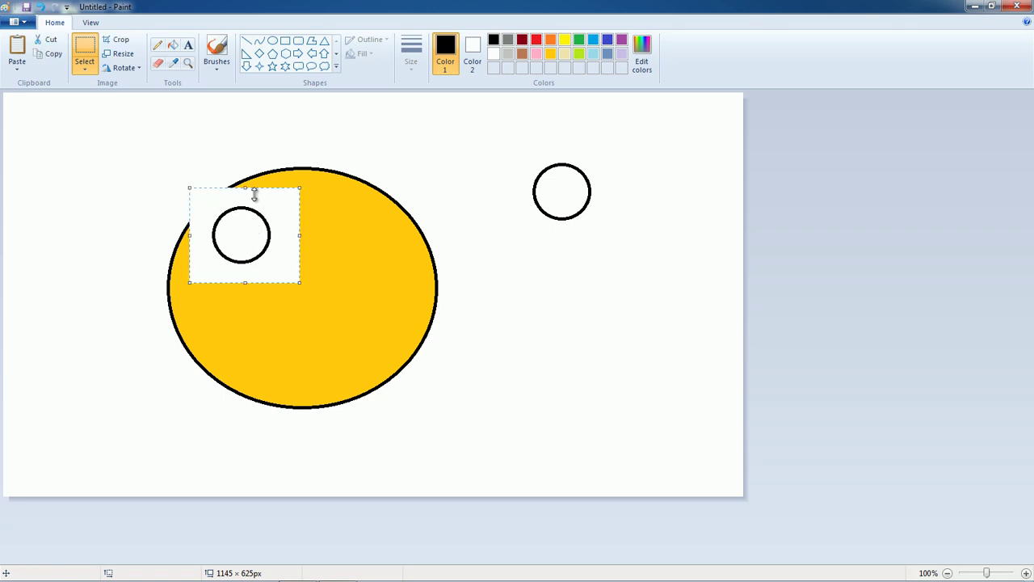
left_click(86, 71)
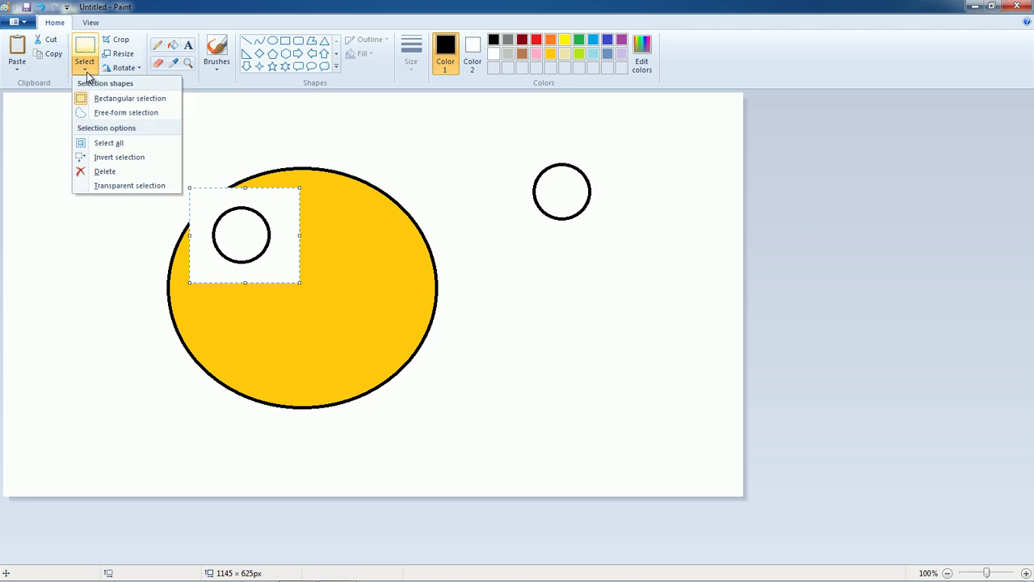
left_click(124, 187)
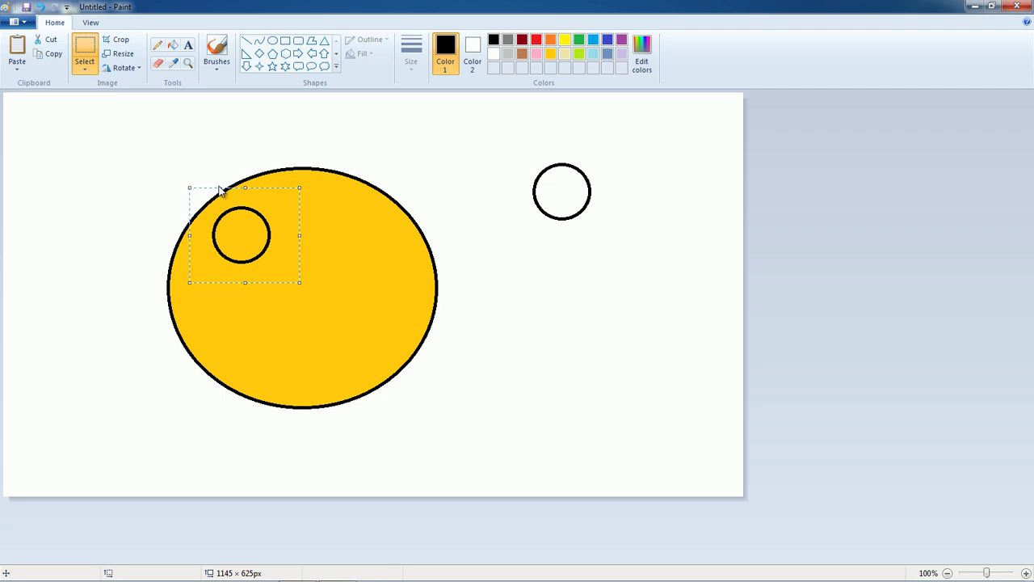
left_click_drag(215, 187, 224, 176)
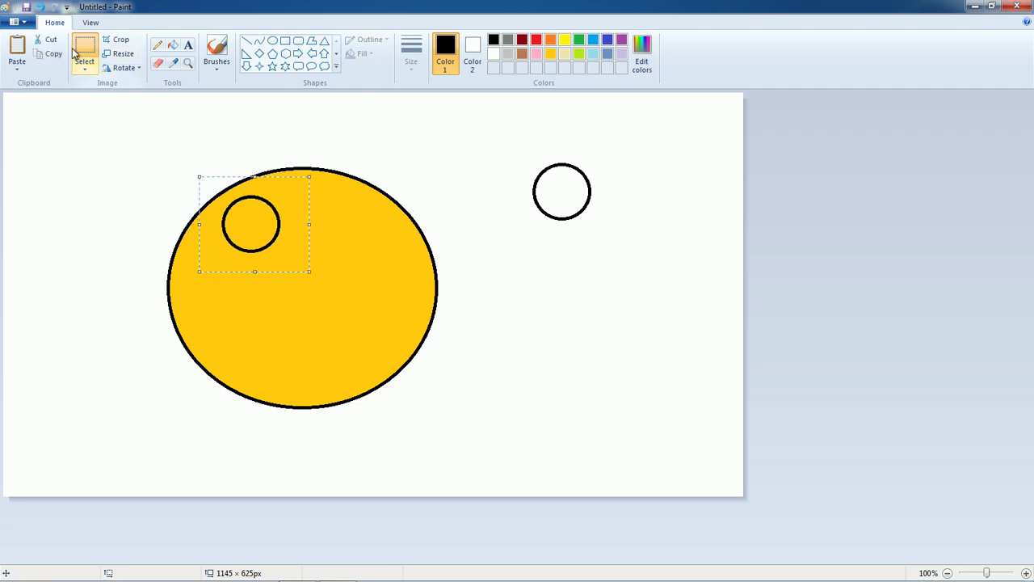
left_click(564, 170)
Move the original small circle onto the upper-right part of the gold oval, level with the first eye.
left_click_drag(517, 148, 619, 245)
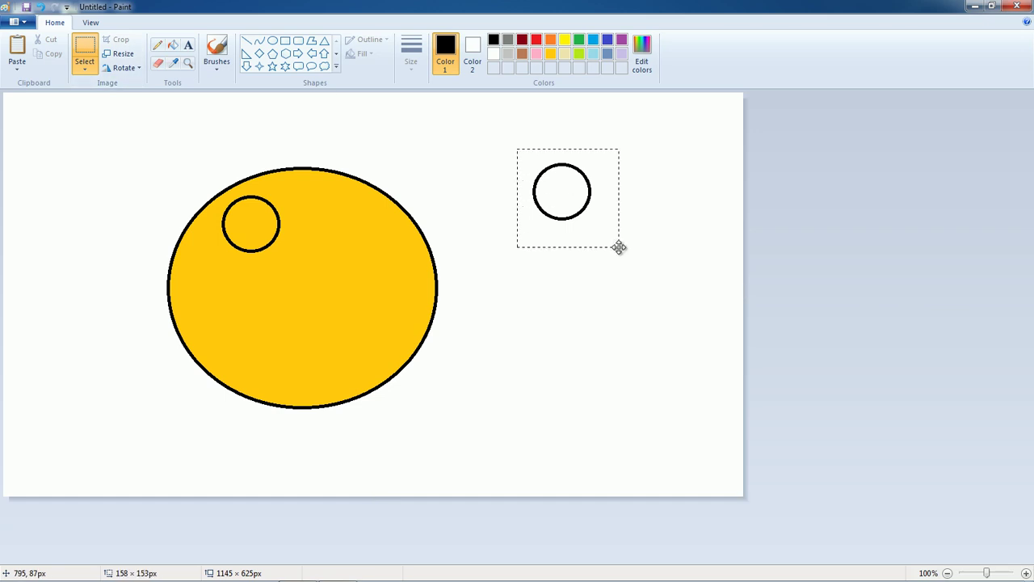
left_click_drag(580, 201, 367, 236)
left_click(524, 226)
Draw a tiny black-outlined oval about 34 × 39 px on the blank area right of the face.
left_click(275, 41)
left_click_drag(504, 229, 532, 261)
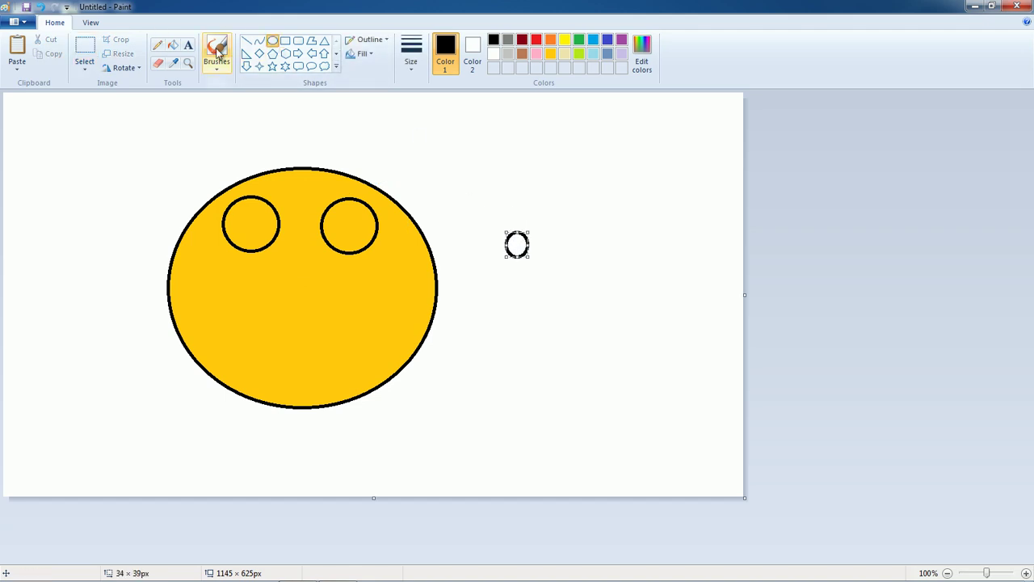
Fill the tiny oval with black and move it into the lower part of the left eye as a pupil.
left_click(173, 46)
left_click(525, 245)
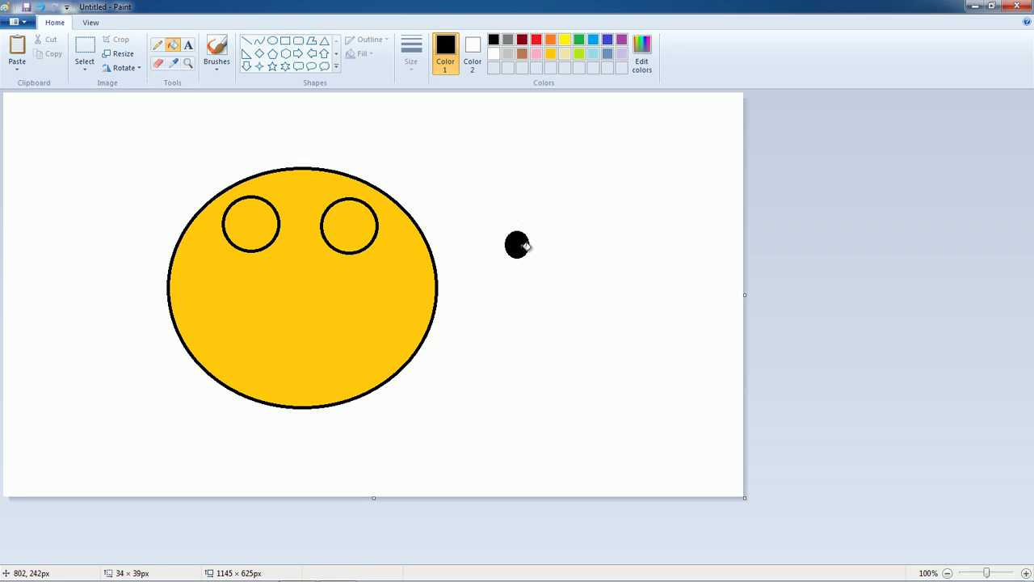
left_click(84, 47)
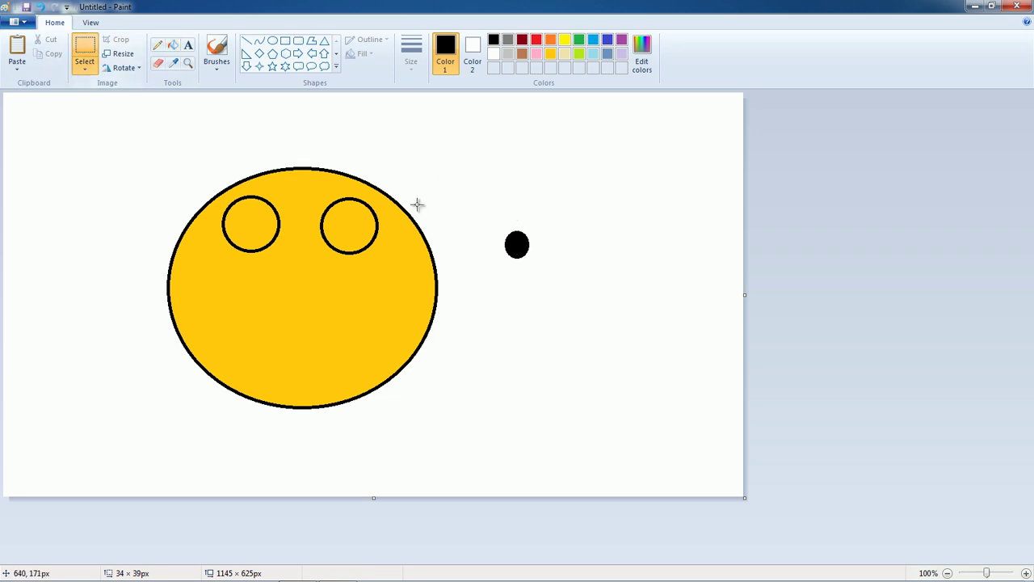
left_click_drag(487, 227, 252, 236)
Copy the black pupil and place the pasted copy in the lower part of the right eye.
right_click(253, 239)
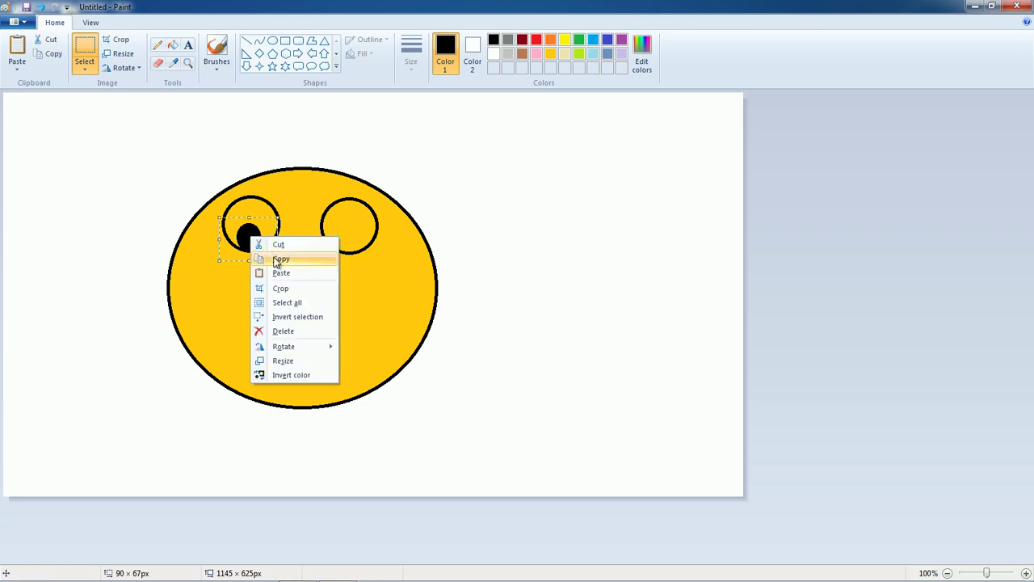
left_click(281, 259)
left_click(524, 247)
right_click(525, 248)
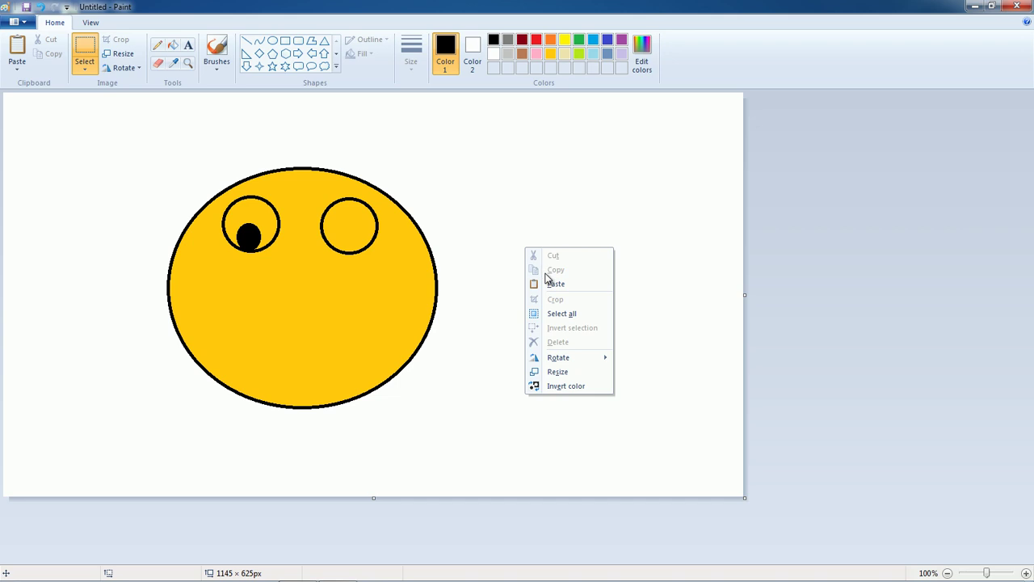
left_click(549, 281)
left_click_drag(29, 109, 343, 235)
left_click(492, 235)
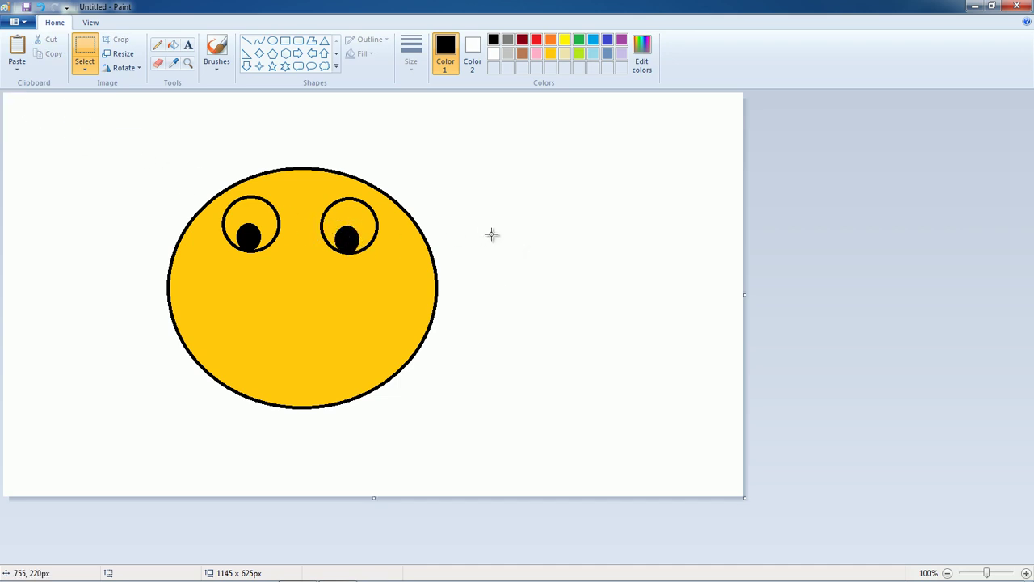
Draw an oval about 173 × 157 px on the blank area right of the face and copy it with a rectangular selection.
left_click(271, 43)
left_click_drag(524, 239, 635, 340)
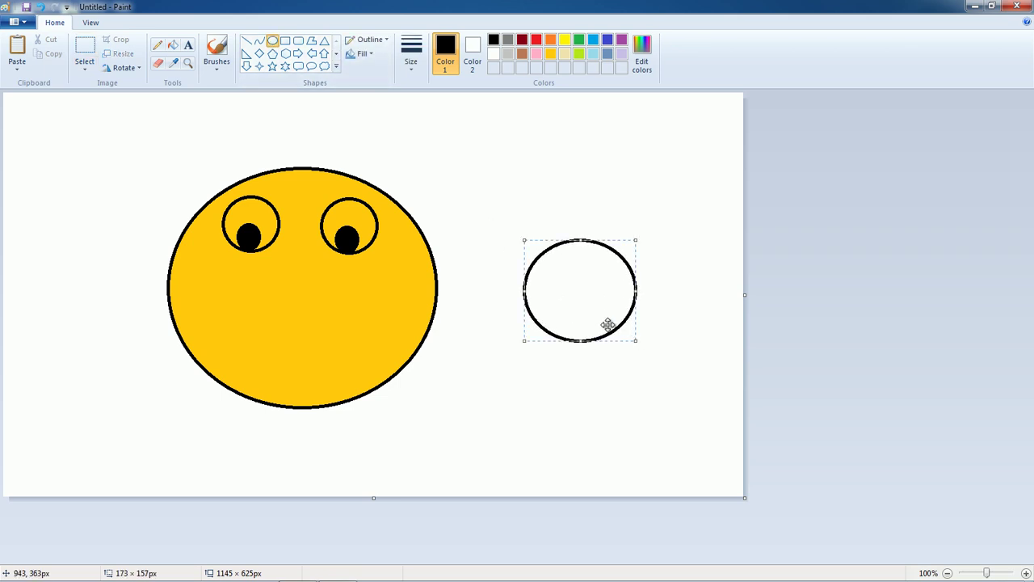
left_click(86, 49)
left_click_drag(496, 211, 682, 384)
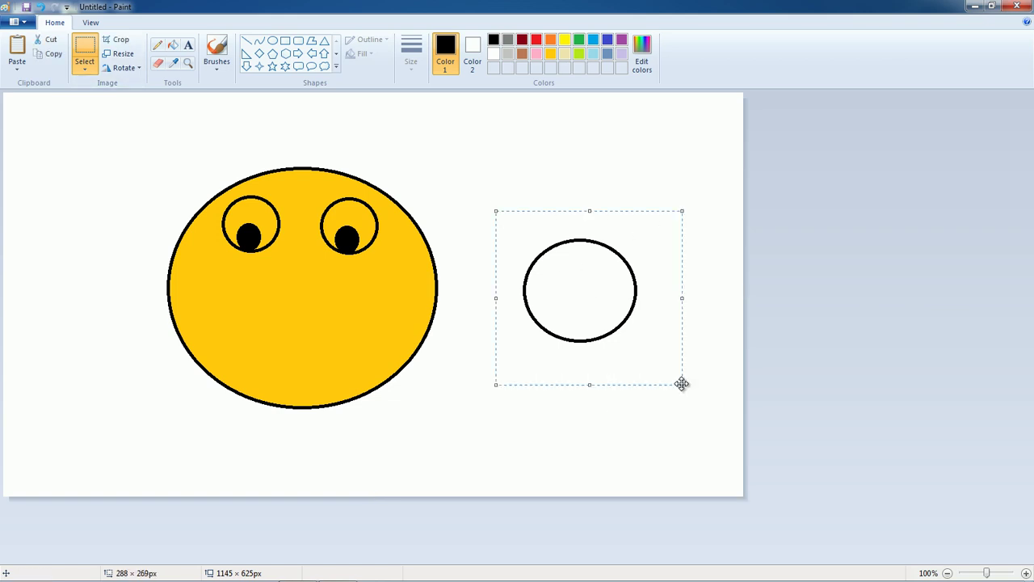
right_click(606, 317)
left_click(638, 338)
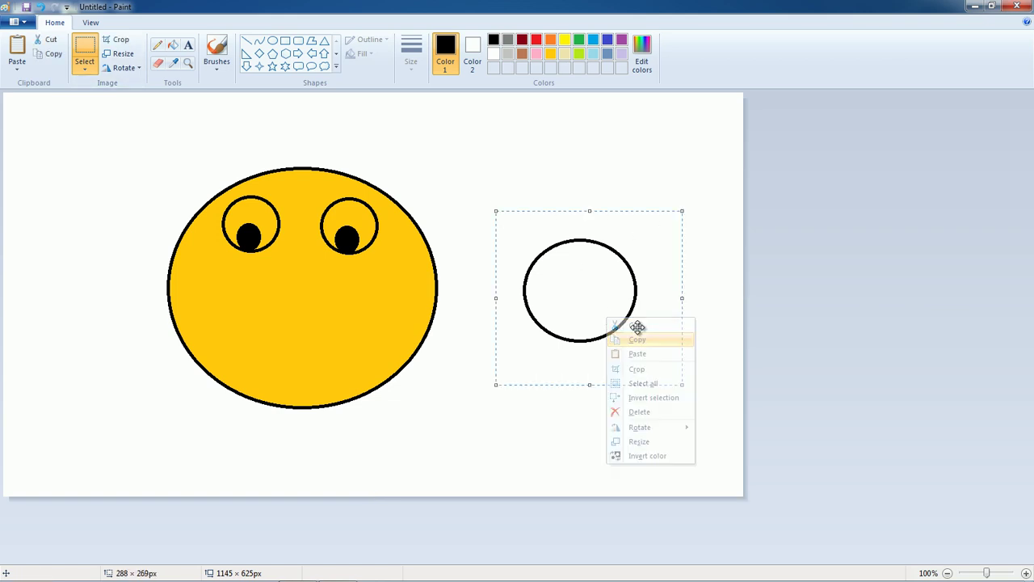
Paste the copied oval and place it overlapping the original, shifted slightly upward.
left_click(635, 155)
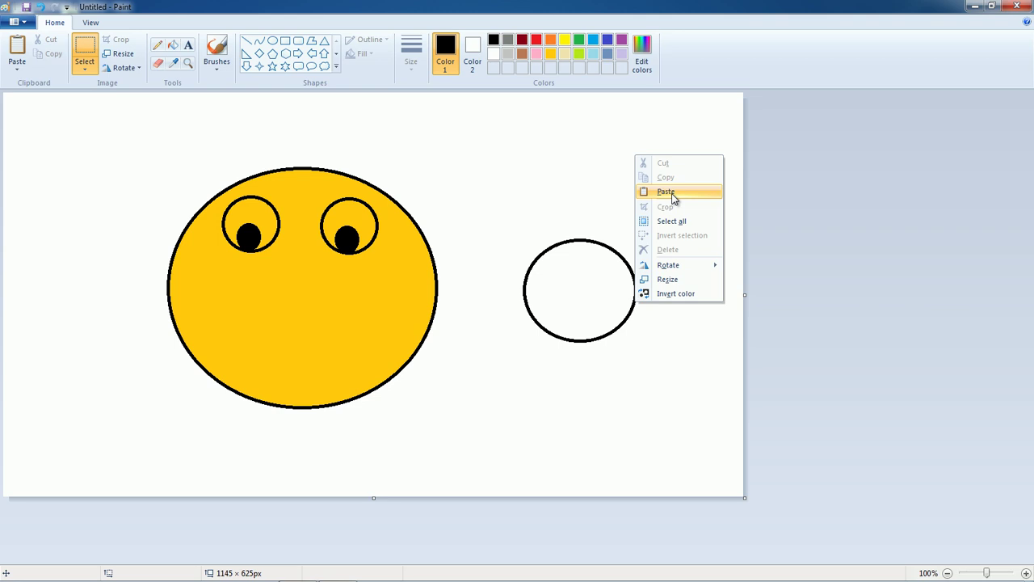
left_click(668, 192)
left_click_drag(104, 185, 600, 286)
left_click(716, 298)
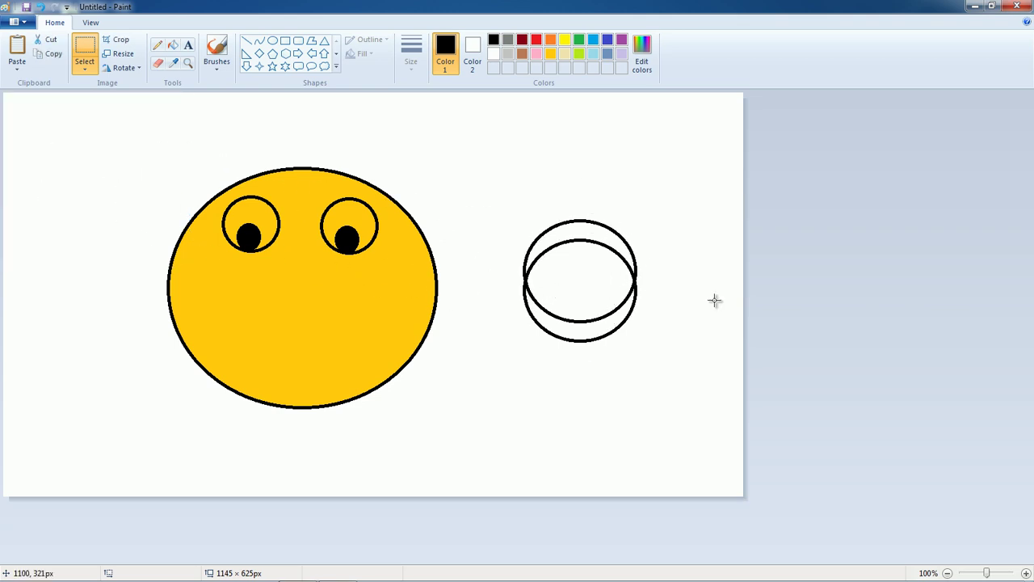
Delete the upper part of the two overlapping ovals down to where they cross, leaving the lower crescent.
left_click(83, 51)
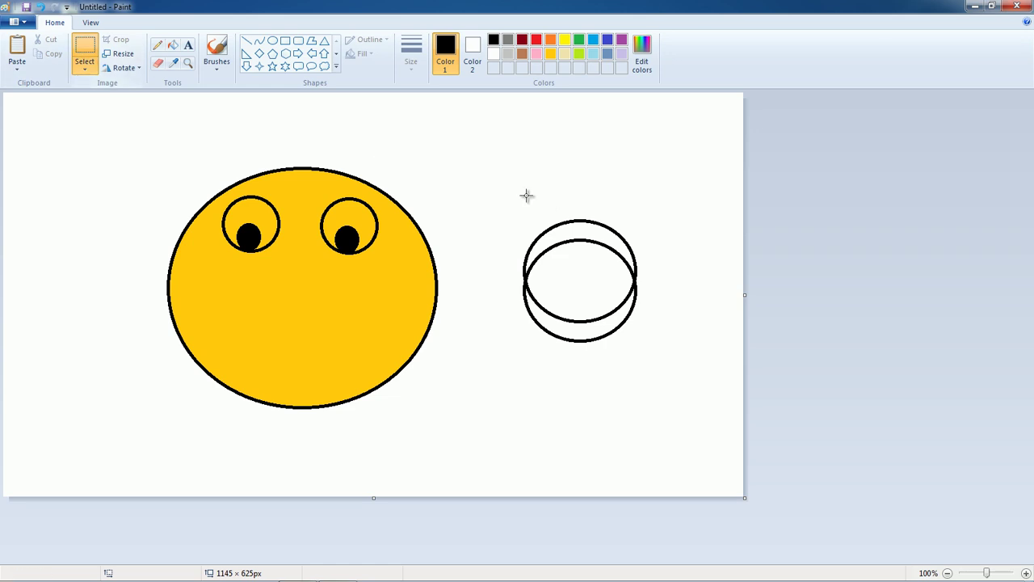
left_click_drag(492, 174, 653, 283)
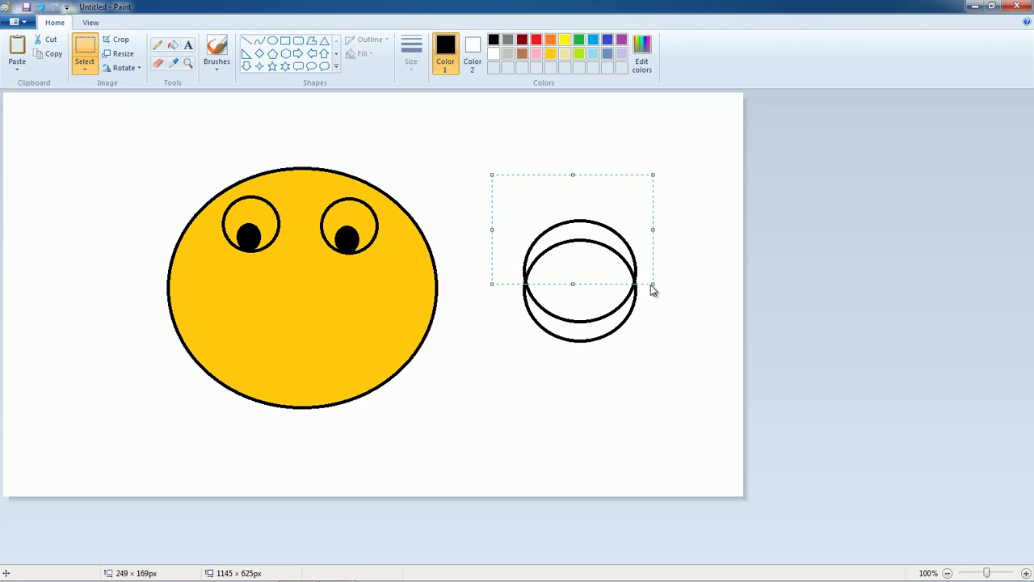
key("Delete")
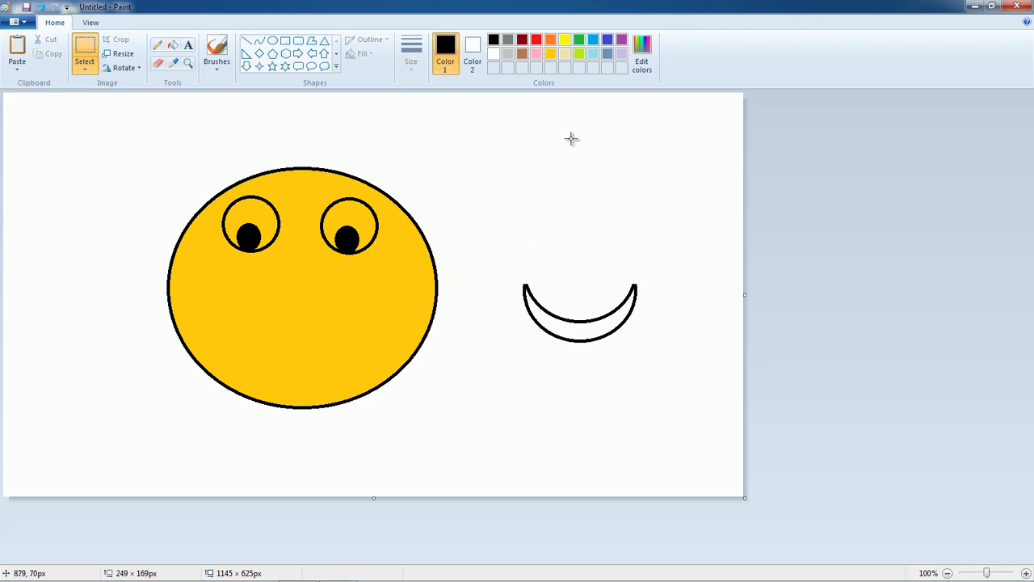
Fill the crescent with red.
left_click(174, 46)
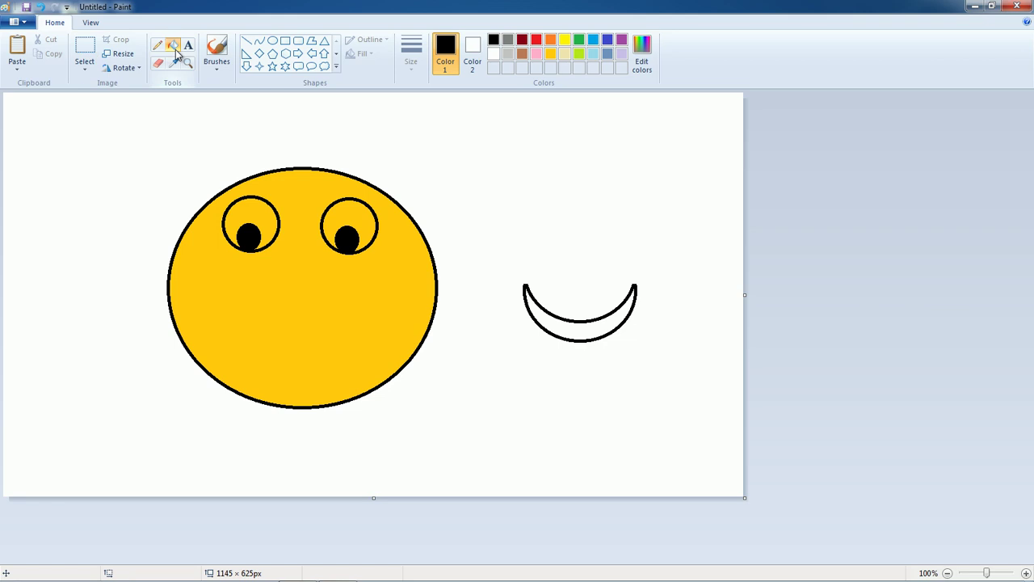
left_click(537, 40)
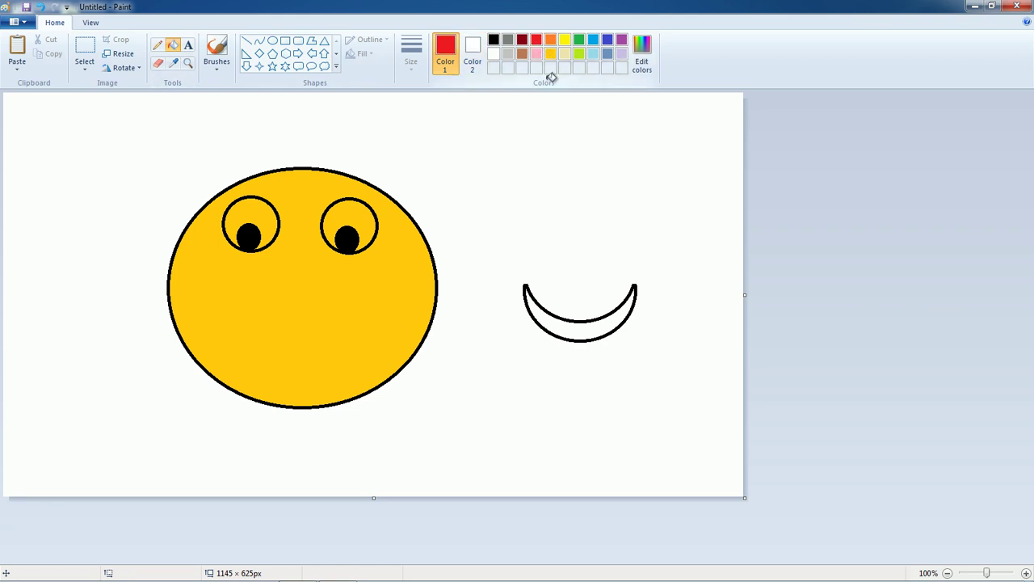
left_click(608, 324)
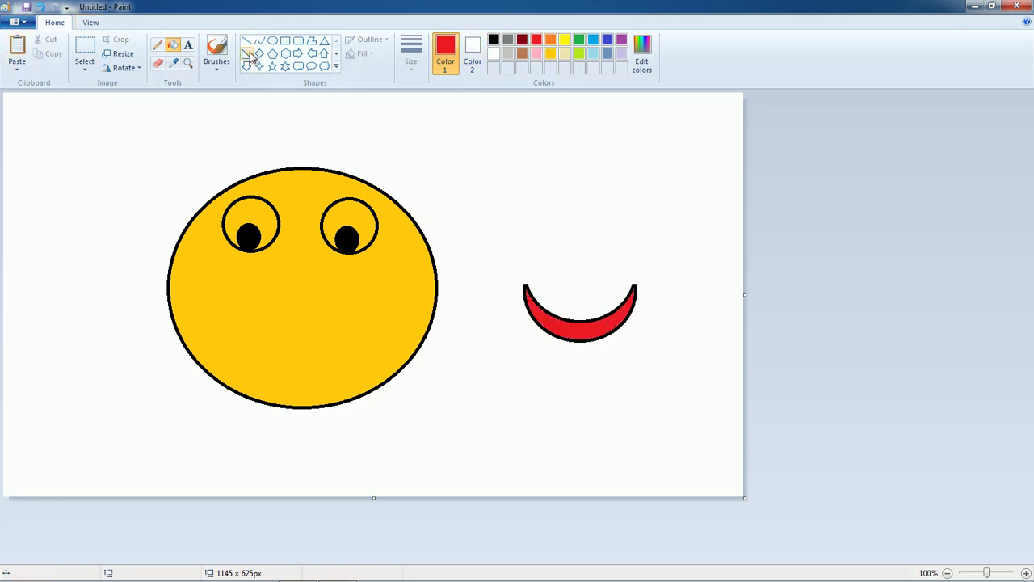
Select the red crescent and move it onto the lower part of the gold face as a smiling mouth.
left_click(84, 47)
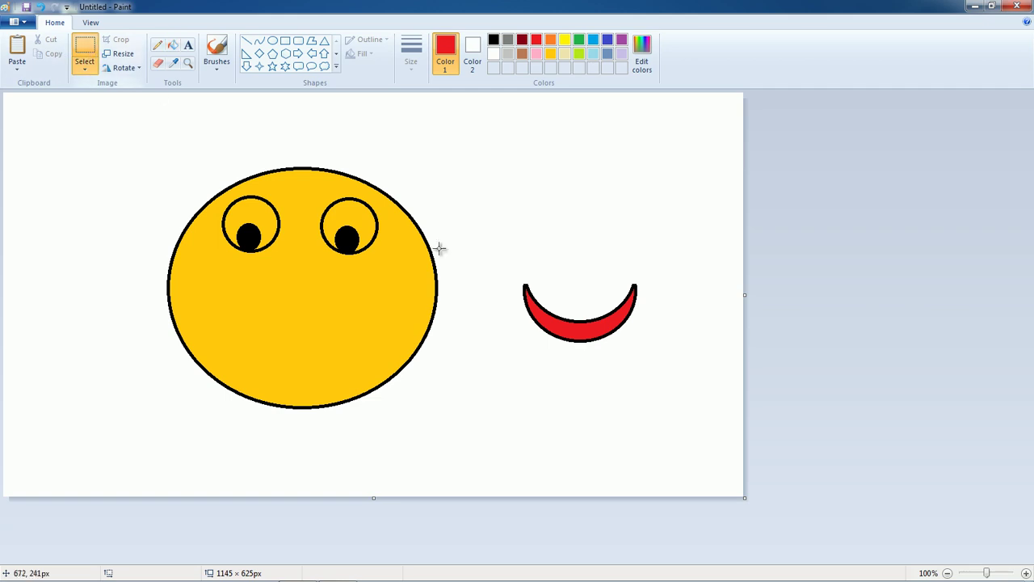
left_click_drag(494, 232, 677, 373)
left_click_drag(588, 324, 304, 336)
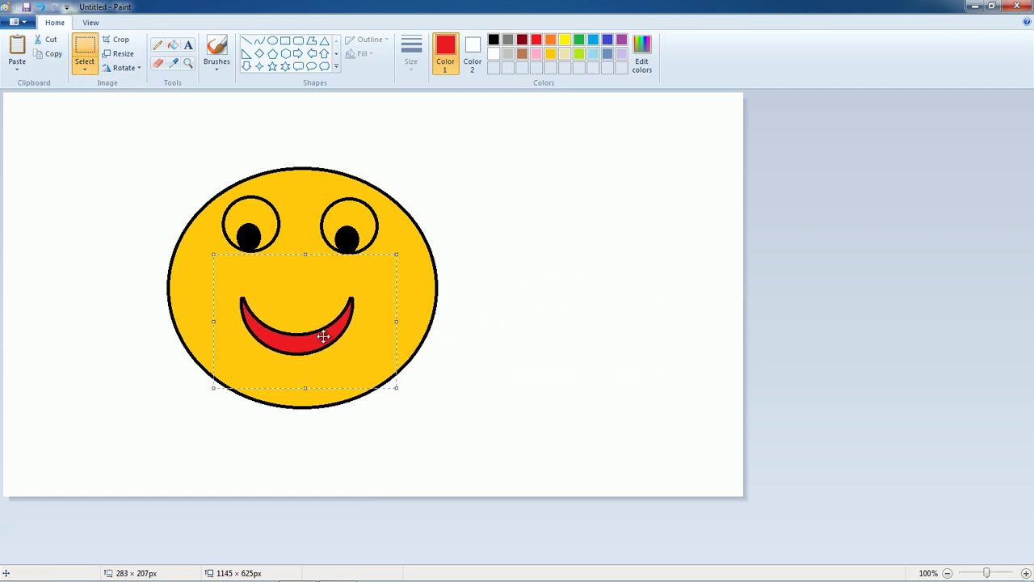
left_click(558, 289)
left_click(334, 68)
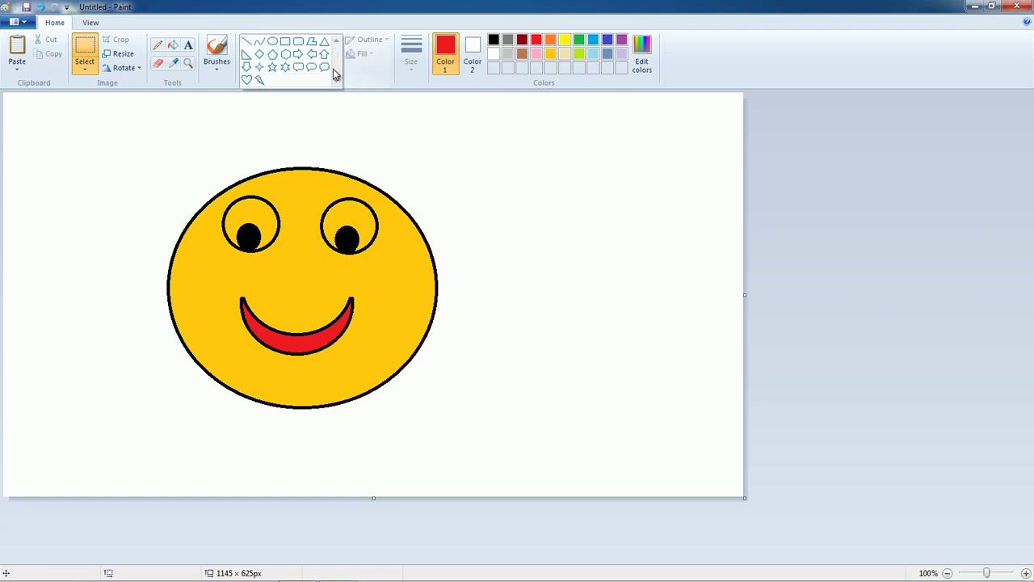
left_click(247, 80)
left_click_drag(536, 244, 573, 279)
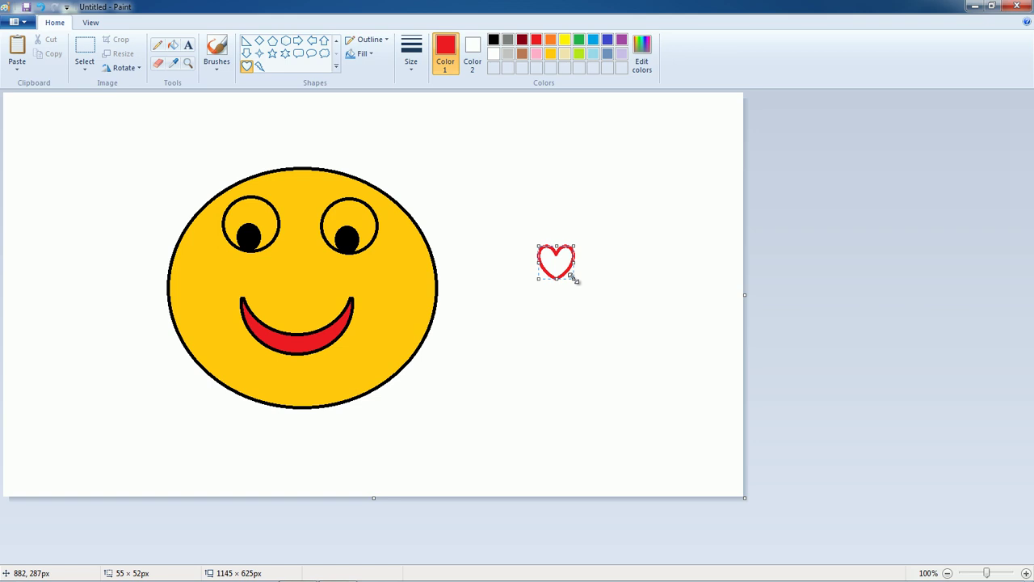
key("Delete")
left_click(173, 46)
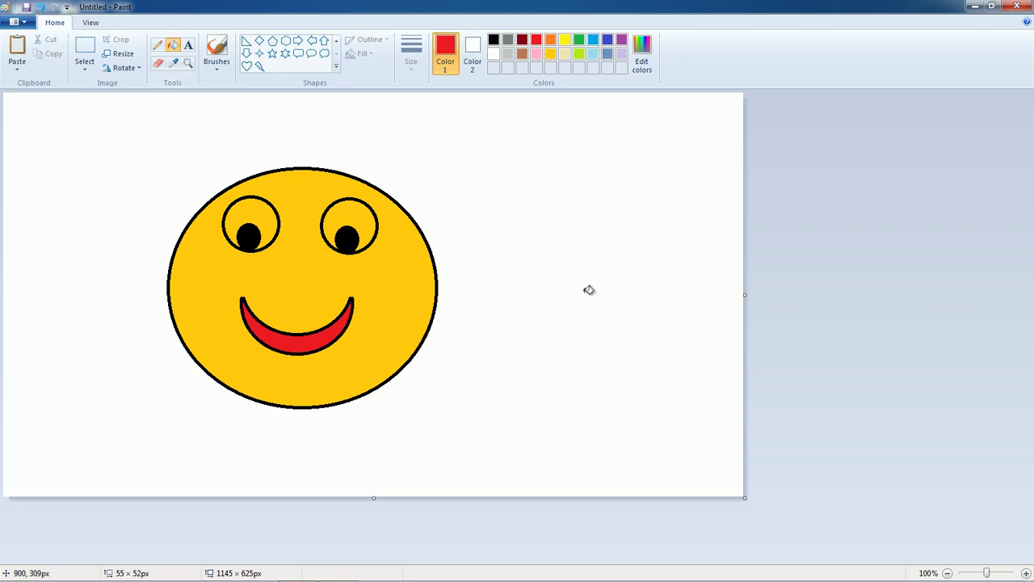
Draw a red heart about 70 × 67 px on the blank area right of the face and fill it with red.
left_click(246, 67)
left_click_drag(552, 211, 601, 255)
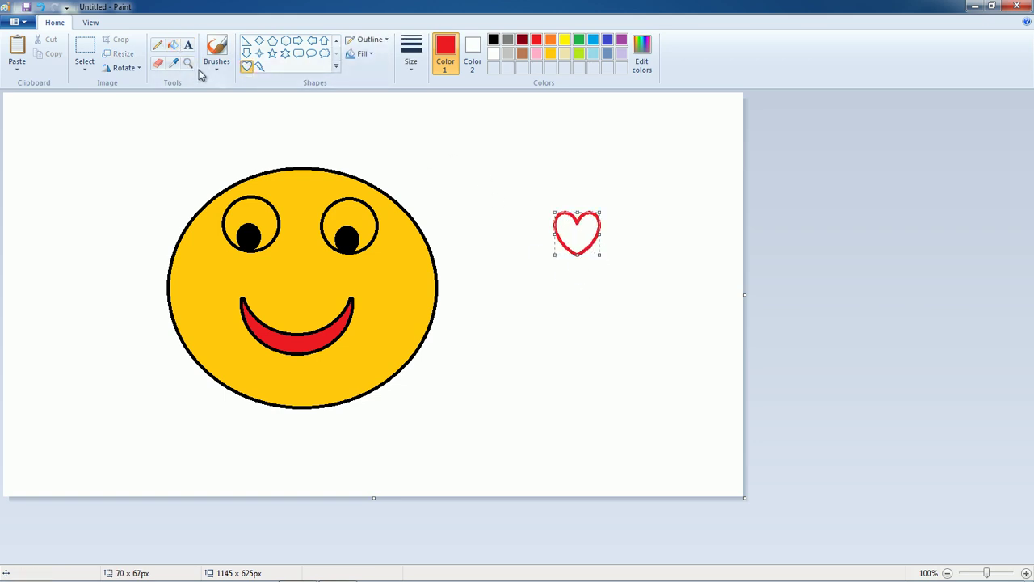
left_click(172, 47)
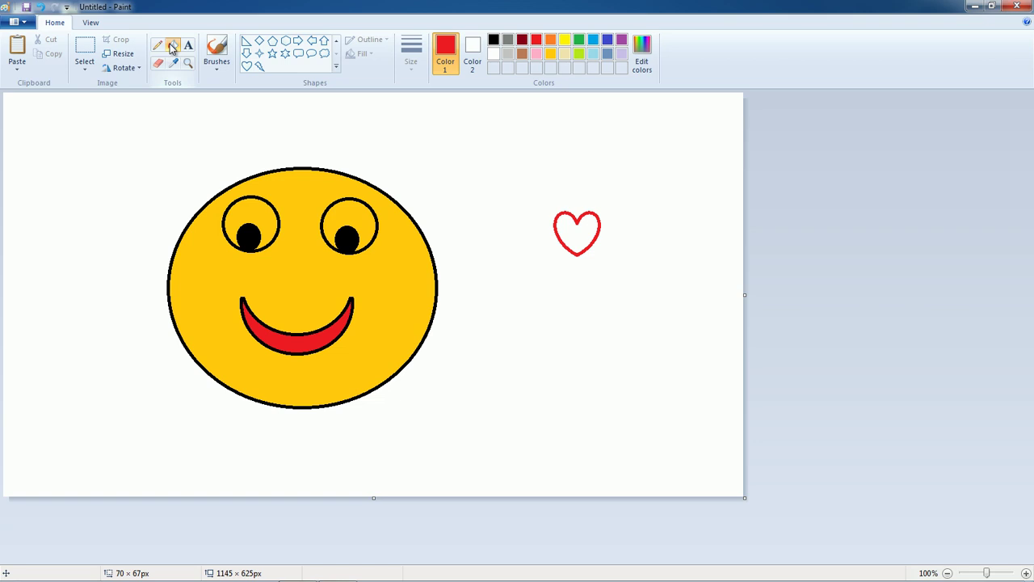
left_click(580, 240)
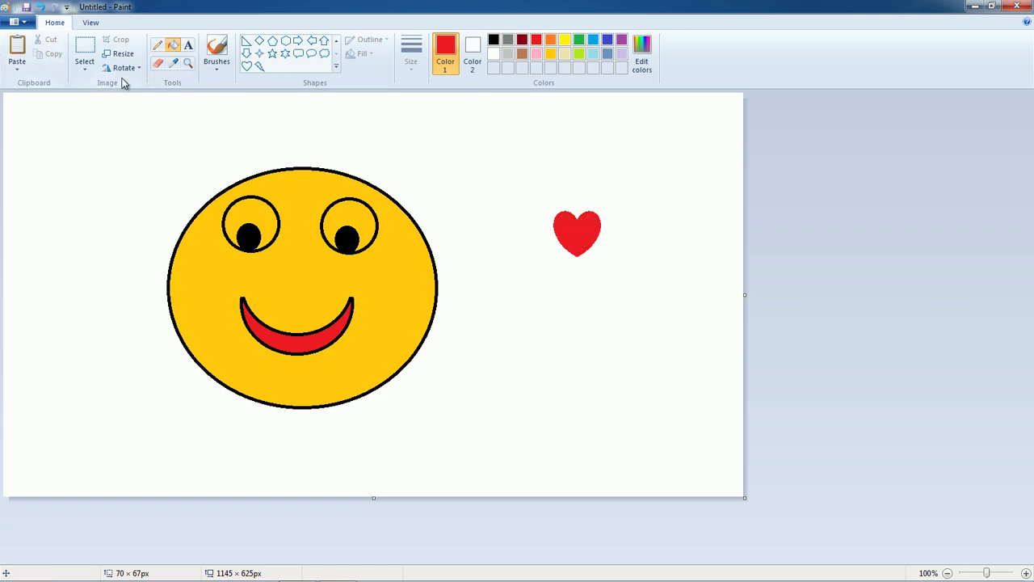
Select the red heart with a rectangular selection.
left_click(85, 50)
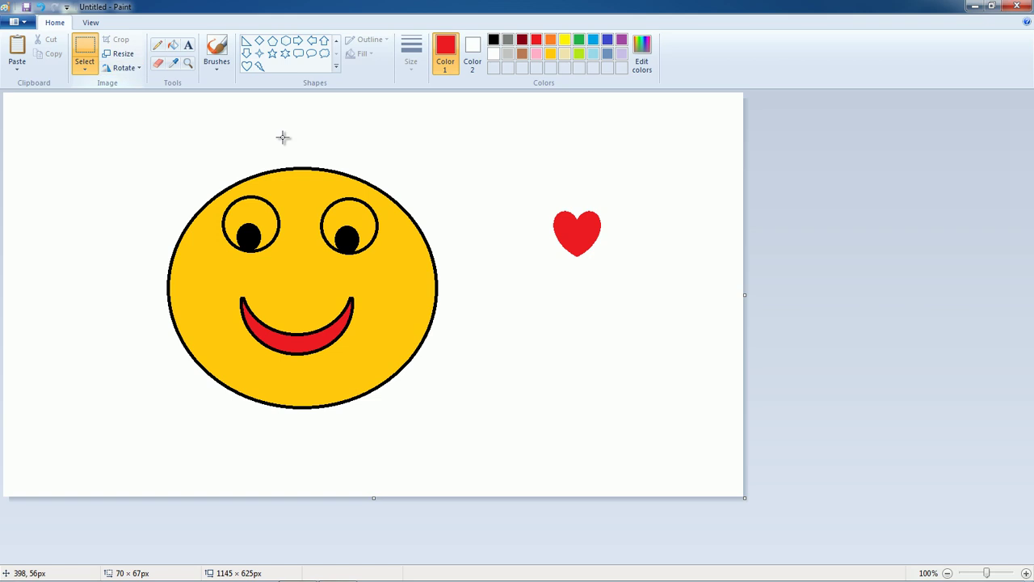
left_click_drag(545, 200, 625, 267)
Rotate the selected heart right by 90°, by 180°, and right by 90° again.
right_click(595, 239)
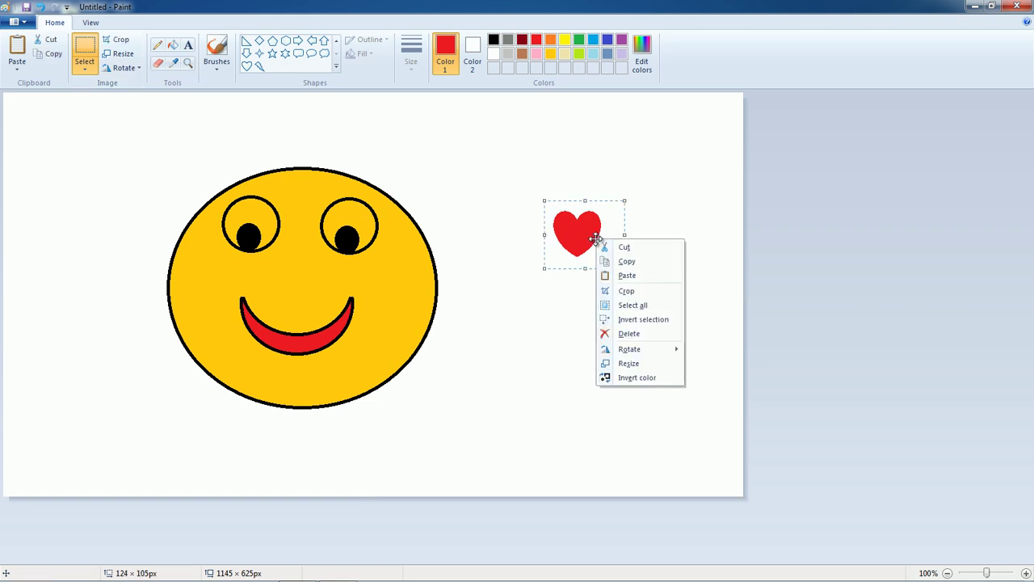
mouse_move(653, 348)
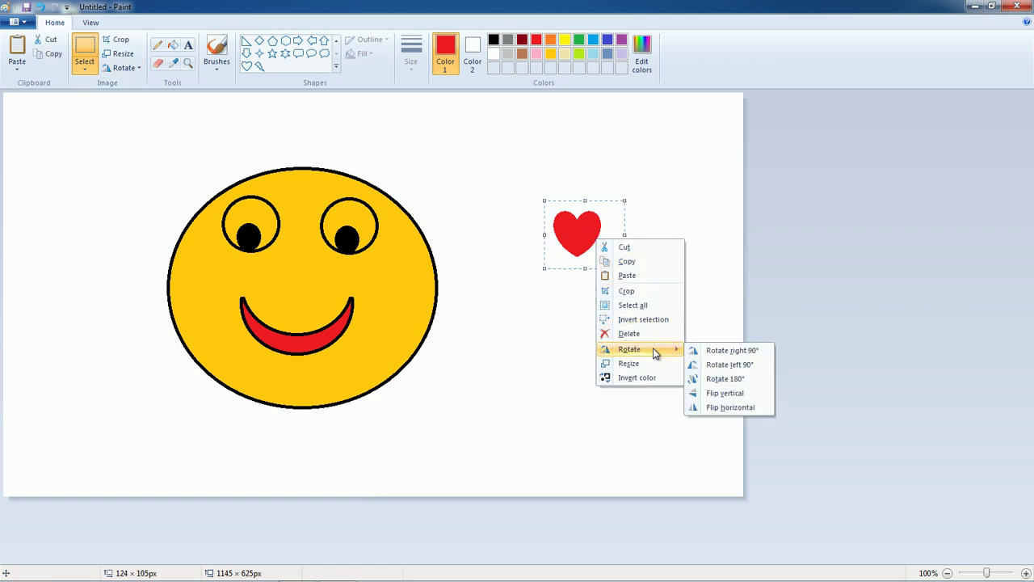
left_click(733, 353)
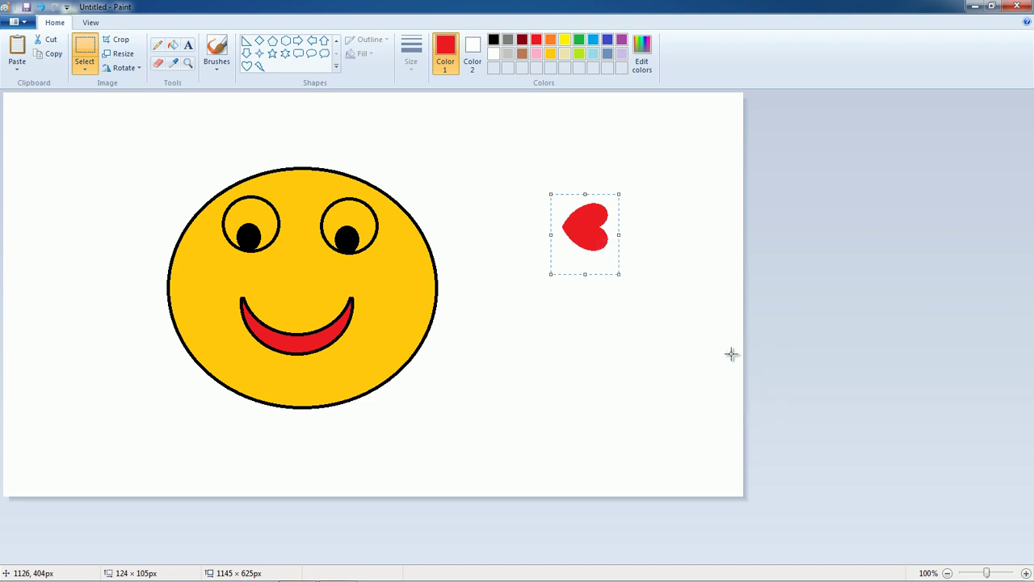
right_click(589, 245)
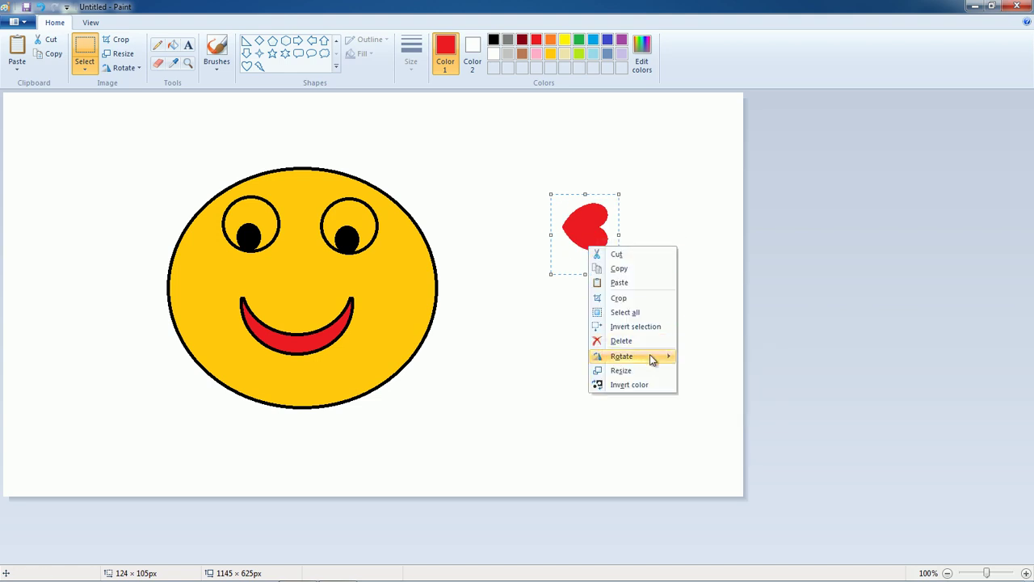
mouse_move(653, 356)
left_click(728, 387)
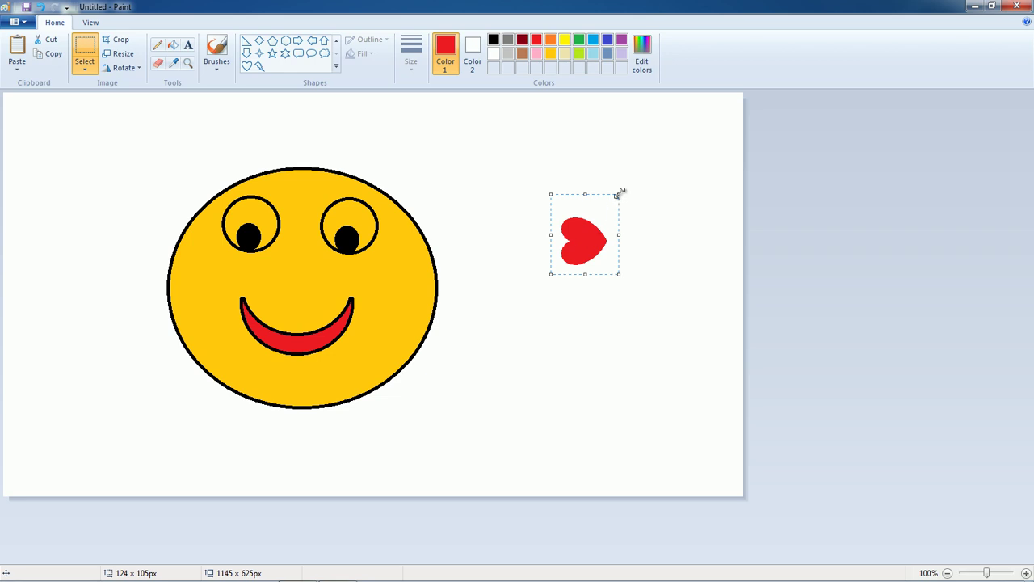
right_click(606, 247)
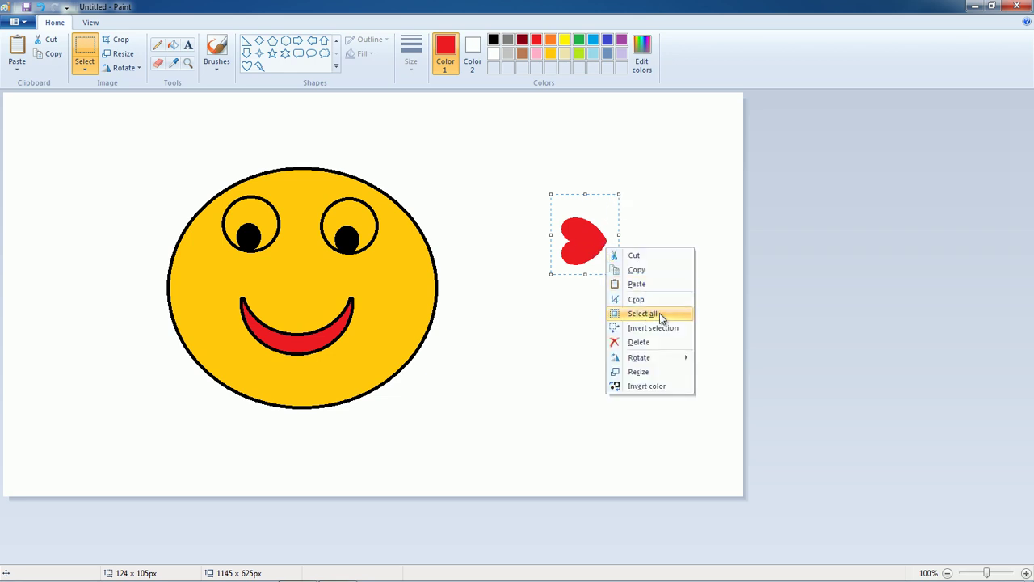
mouse_move(672, 363)
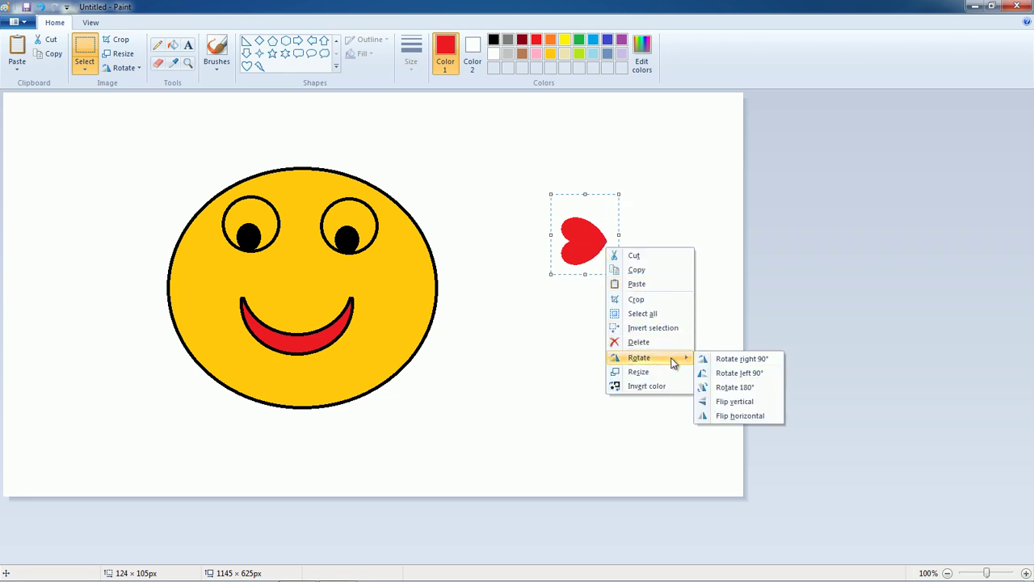
left_click(752, 358)
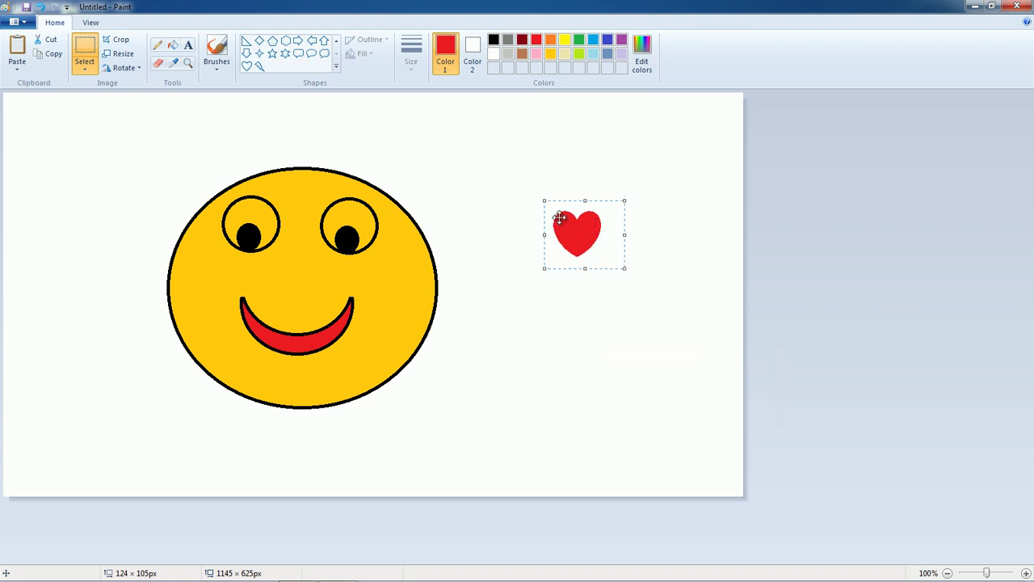
Move the heart onto the face over the right end of the mouth, and open the selection options.
left_click_drag(570, 218, 343, 280)
left_click(520, 299)
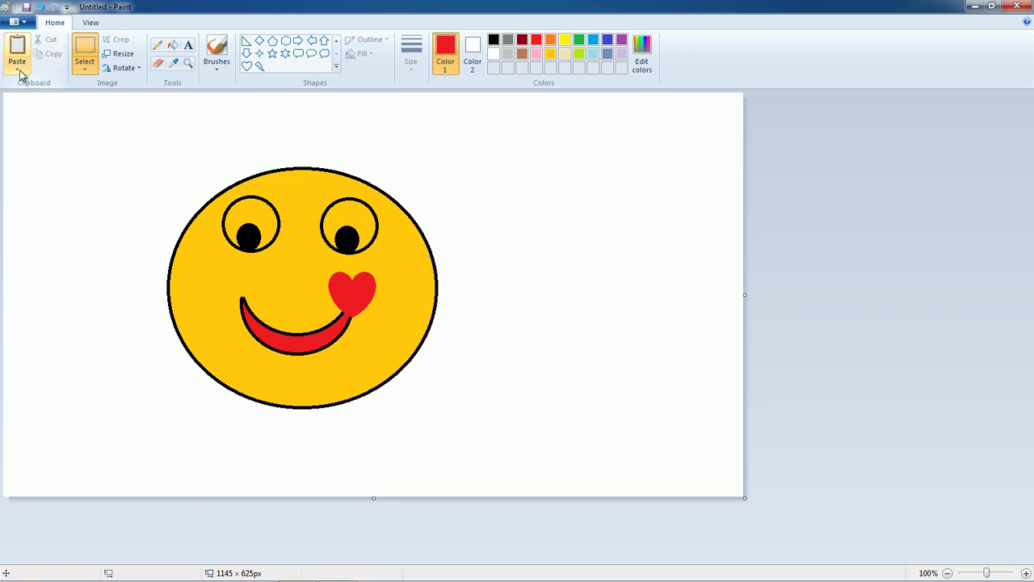
left_click(85, 71)
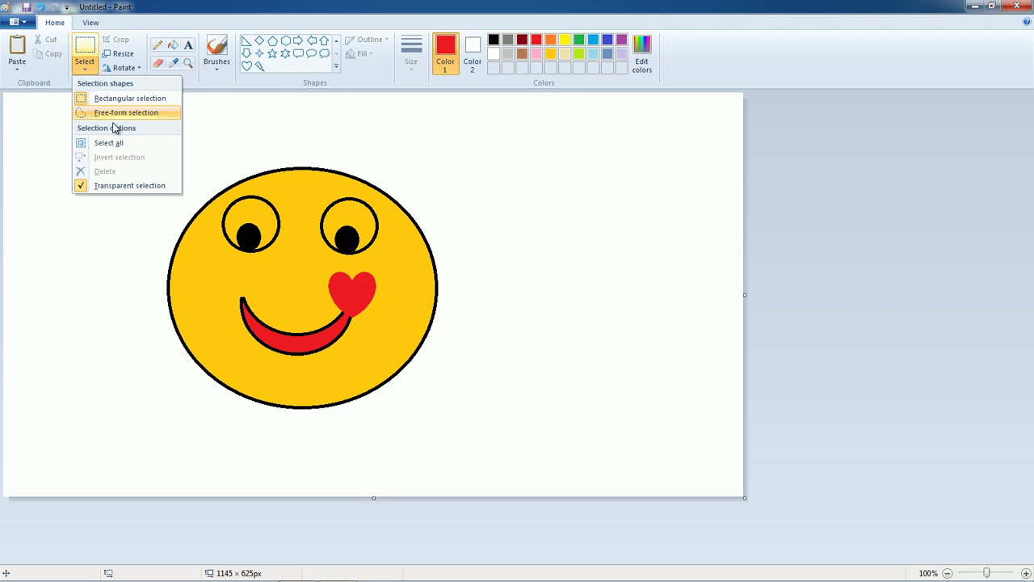
Dismiss the selection options, start saving the picture and choose Local Disk (D:) as the location.
left_click(147, 198)
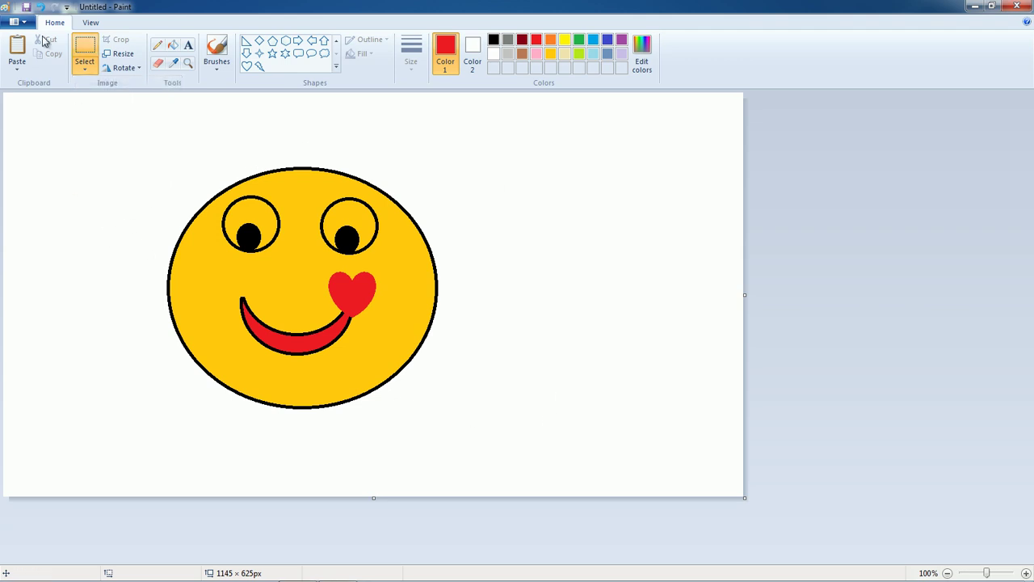
left_click(24, 25)
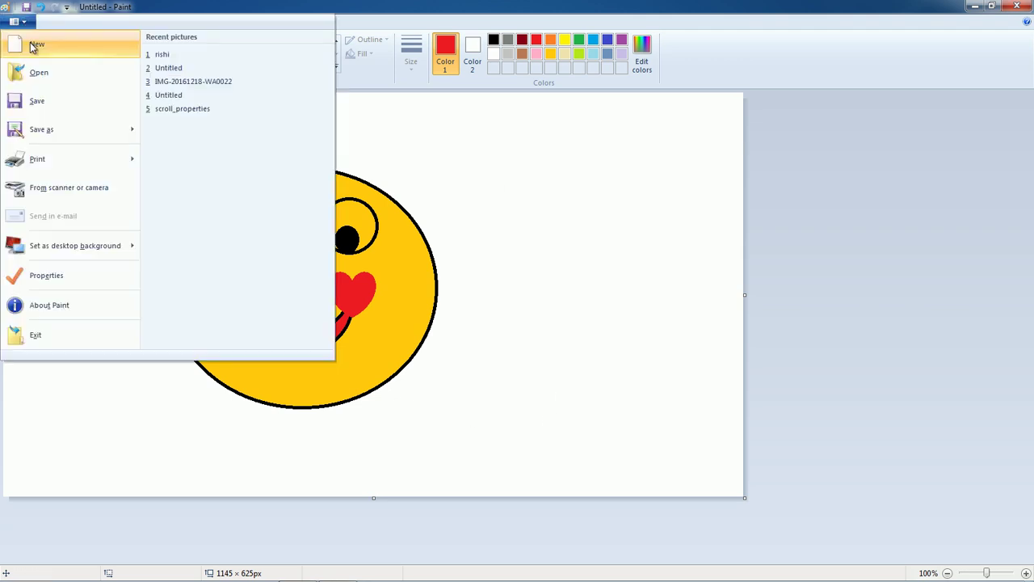
left_click(37, 101)
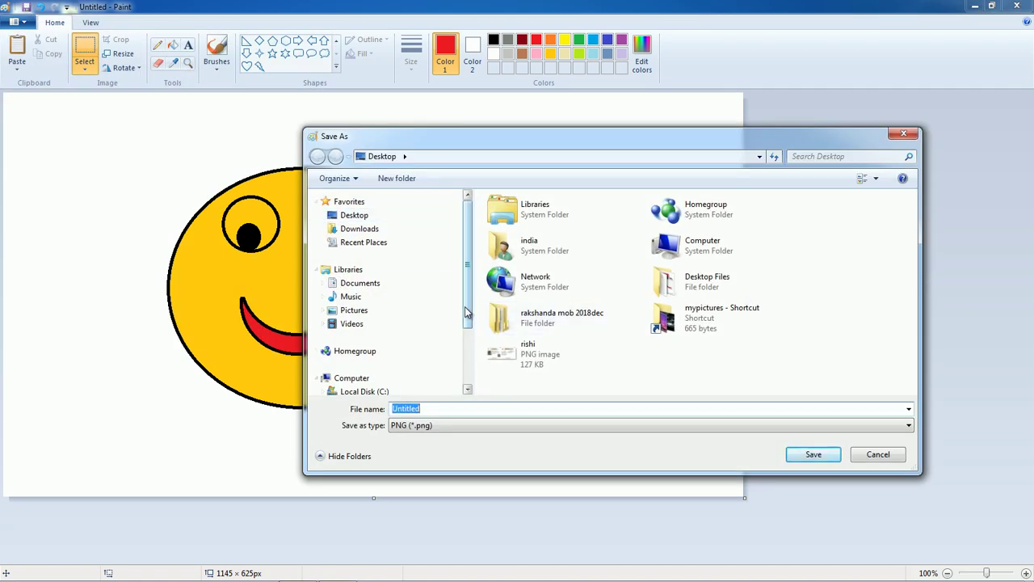
scroll(472, 335, "down", 2)
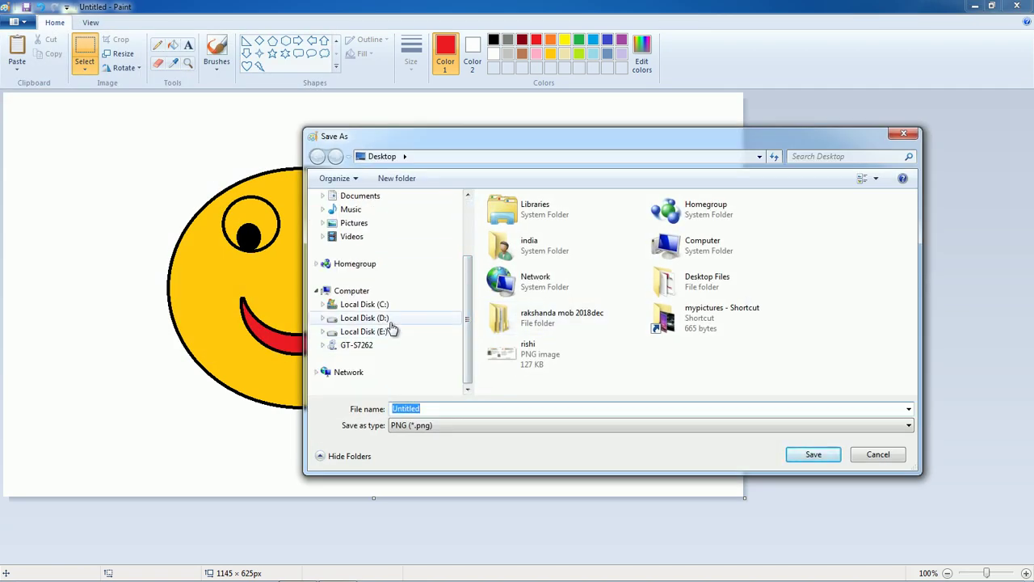
left_click(392, 321)
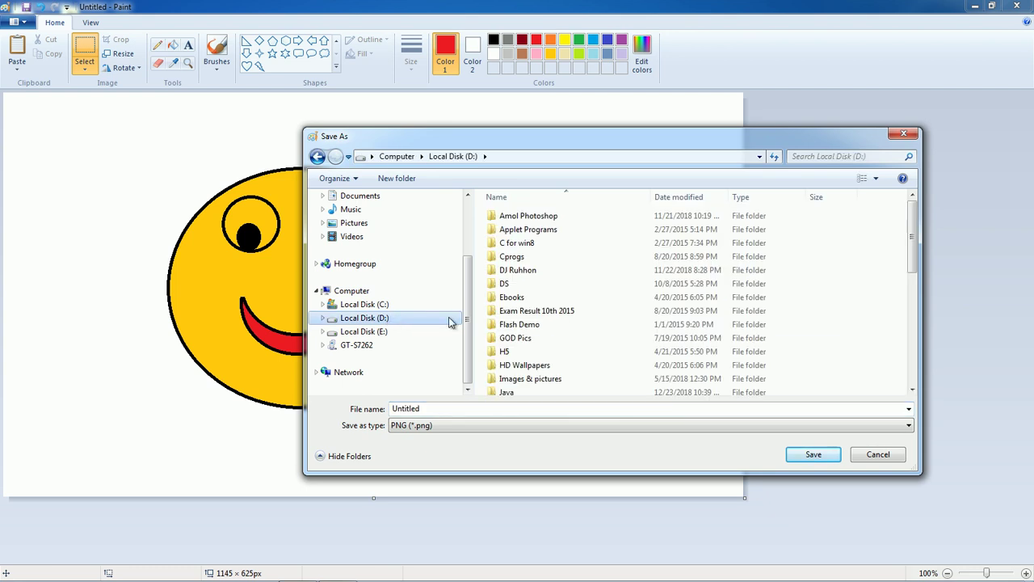
Create a new folder named Paint on Local Disk (D:).
right_click(876, 311)
mouse_move(907, 429)
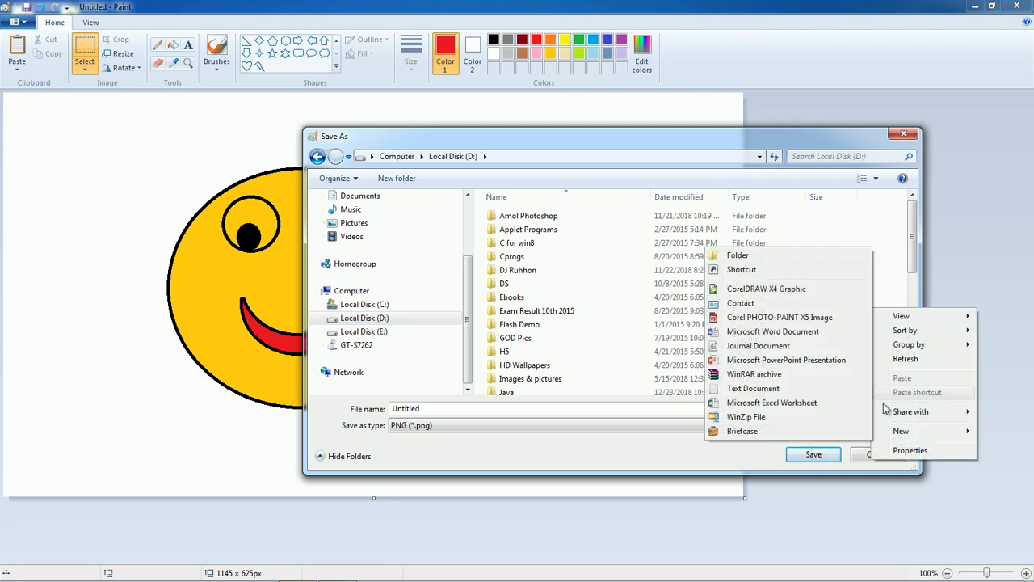
left_click(795, 255)
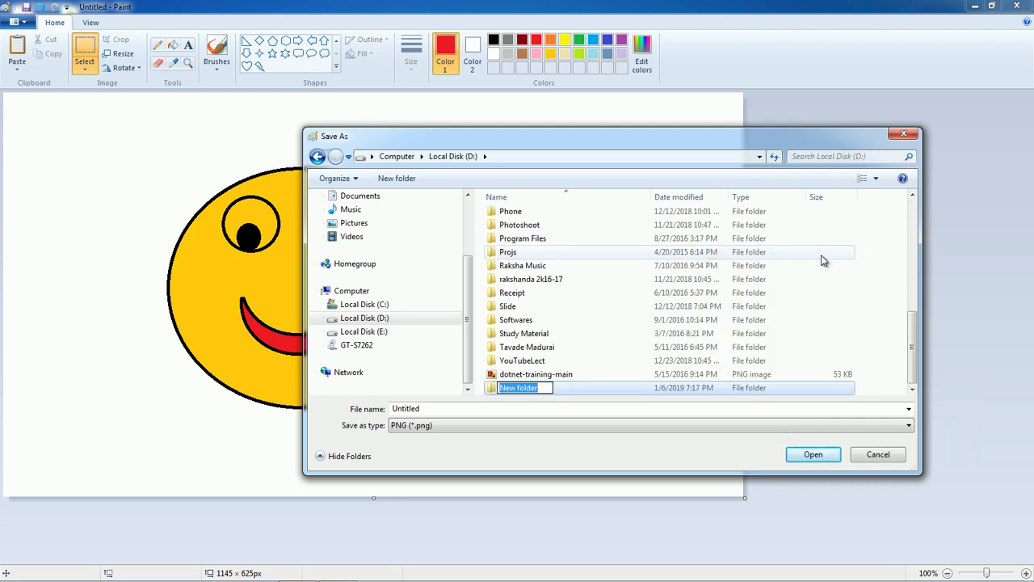
type("P")
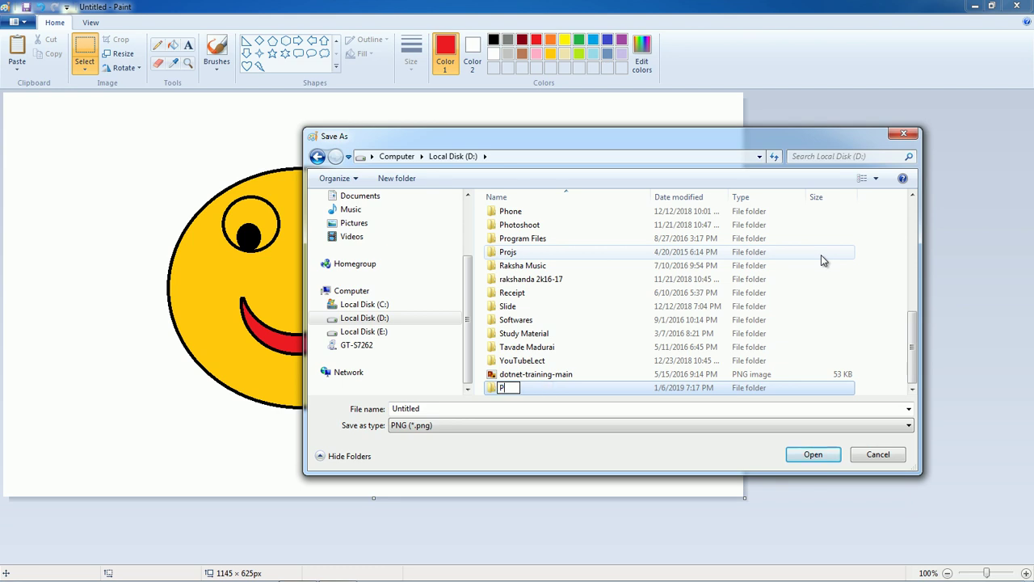
type("aint")
key("Return")
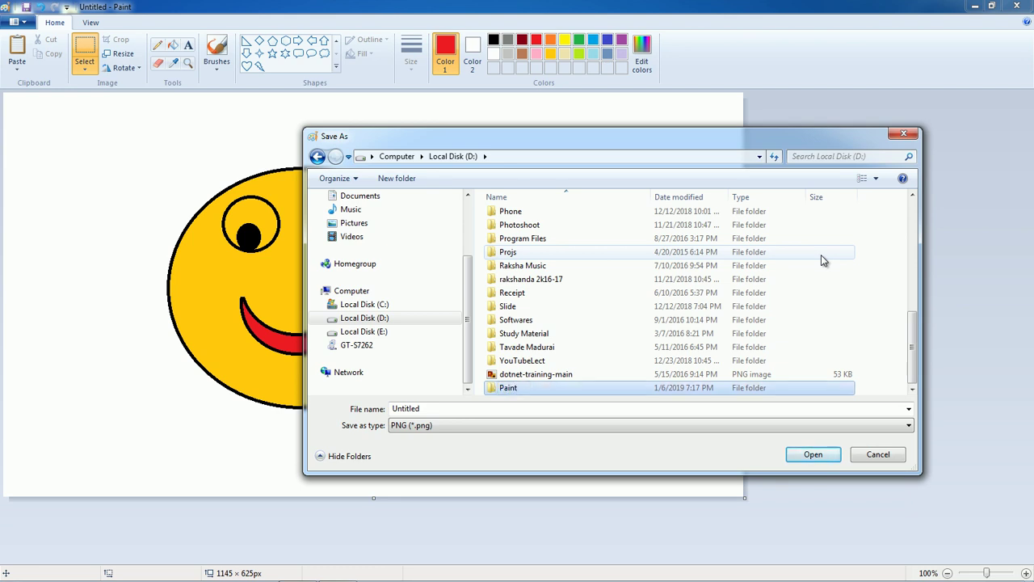
Open the Paint folder and save the face picture there as a PNG named smily.
key("Return")
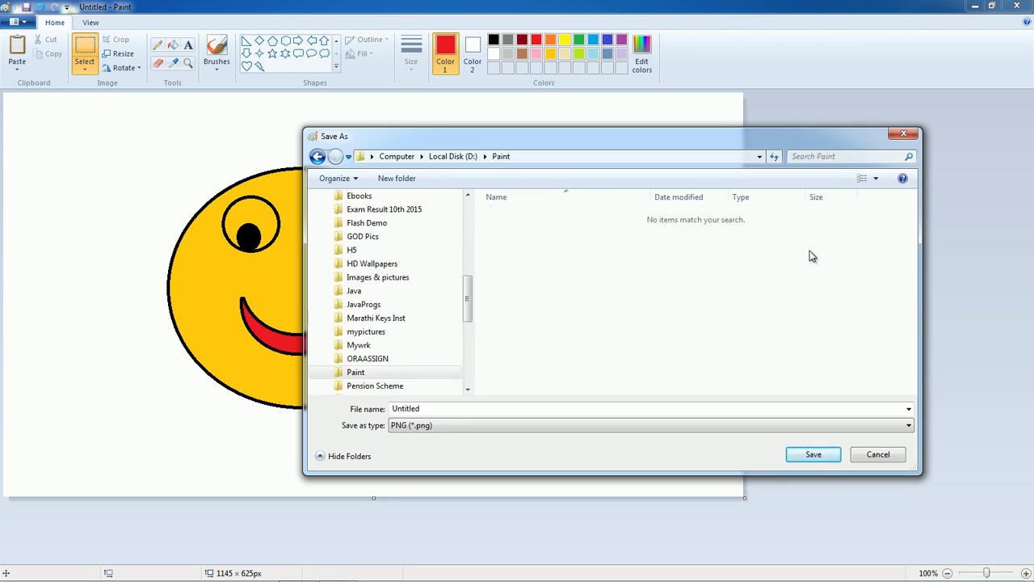
double_click(453, 407)
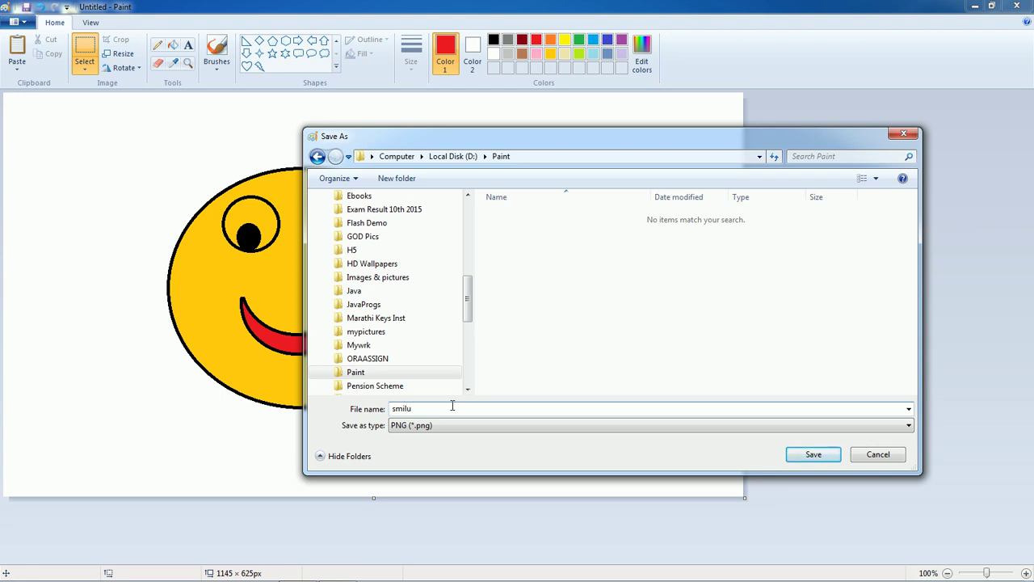
left_click(818, 453)
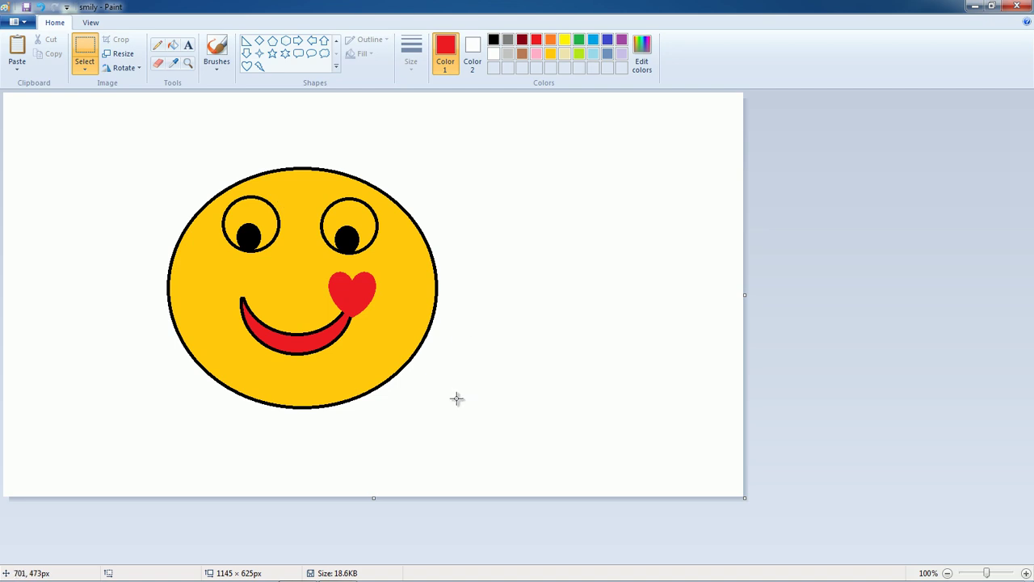
Create a new blank picture and draw a black diamond about 366 × 386 px on it.
left_click(23, 24)
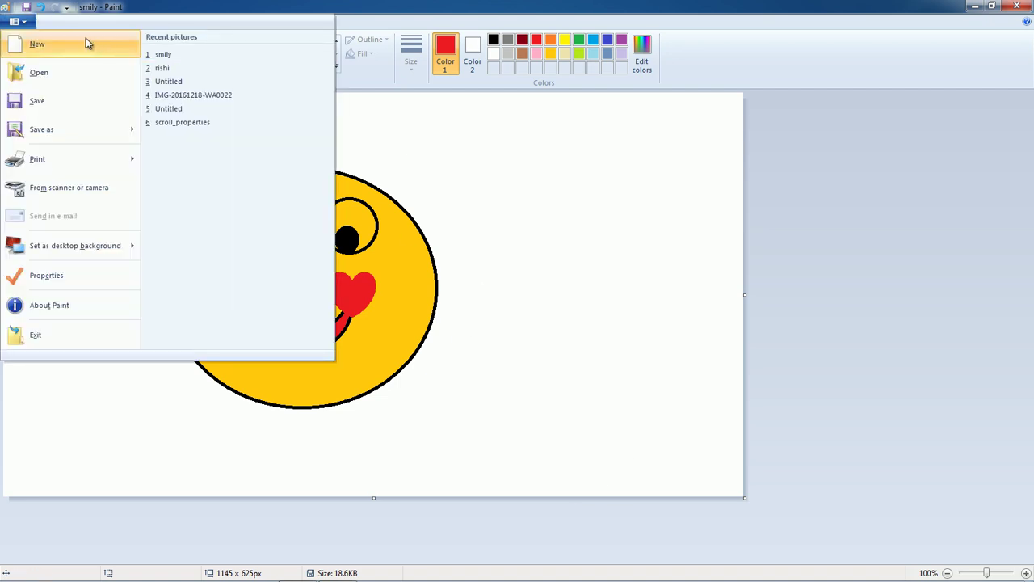
left_click(58, 45)
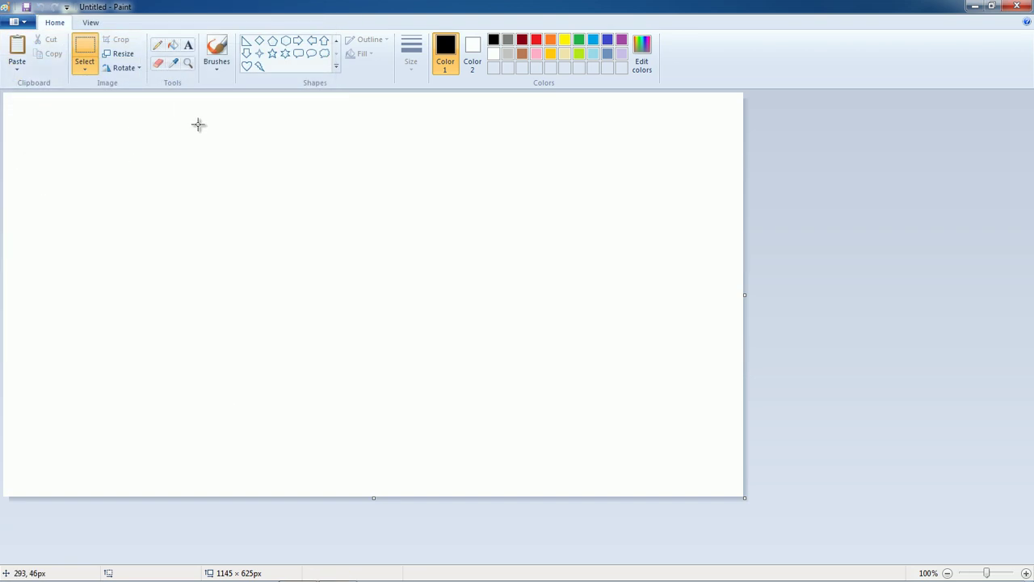
left_click(260, 40)
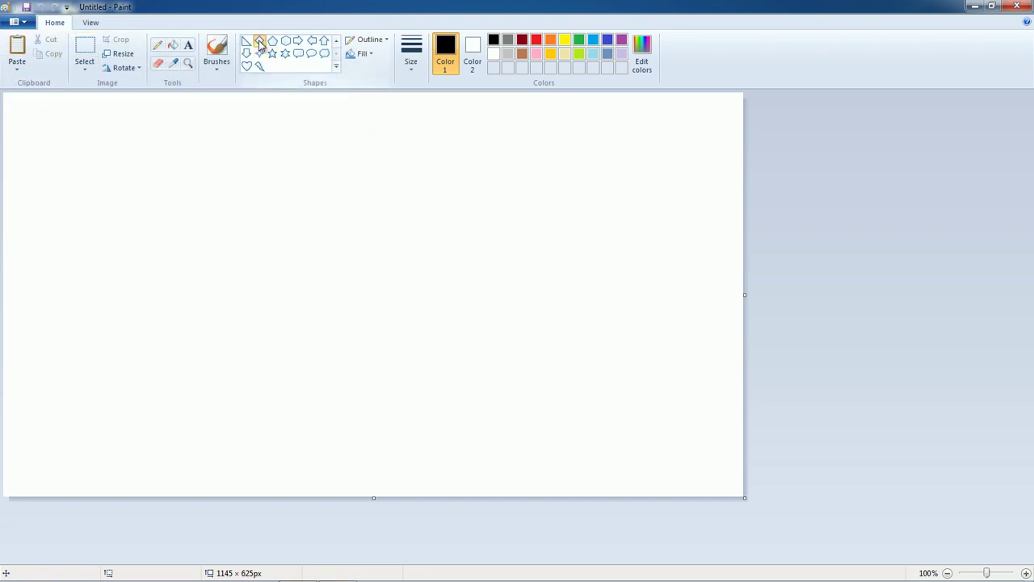
left_click_drag(181, 172, 417, 421)
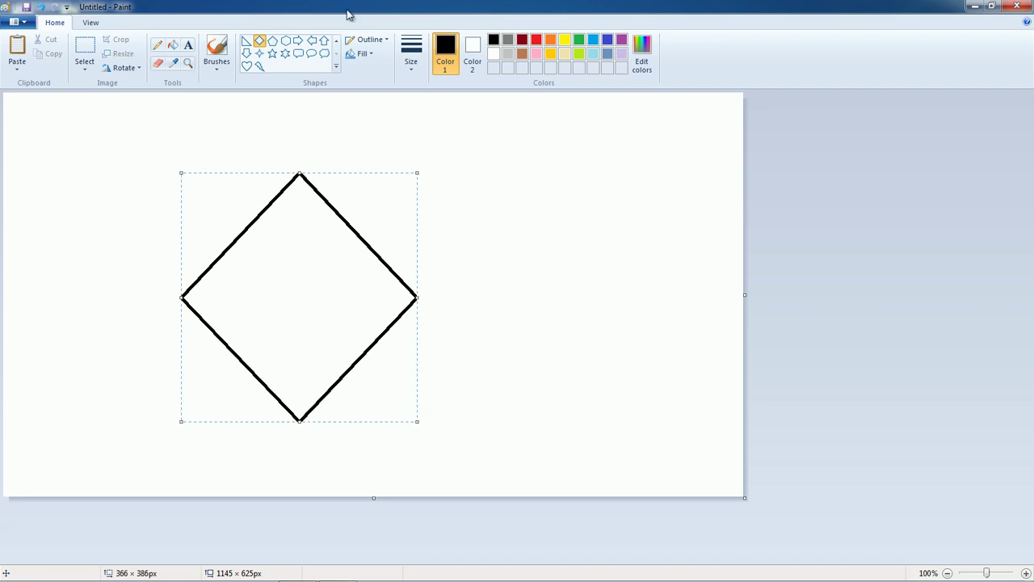
Divide the diamond into four quarters with a vertical and a horizontal line joining its opposite corners.
left_click(336, 40)
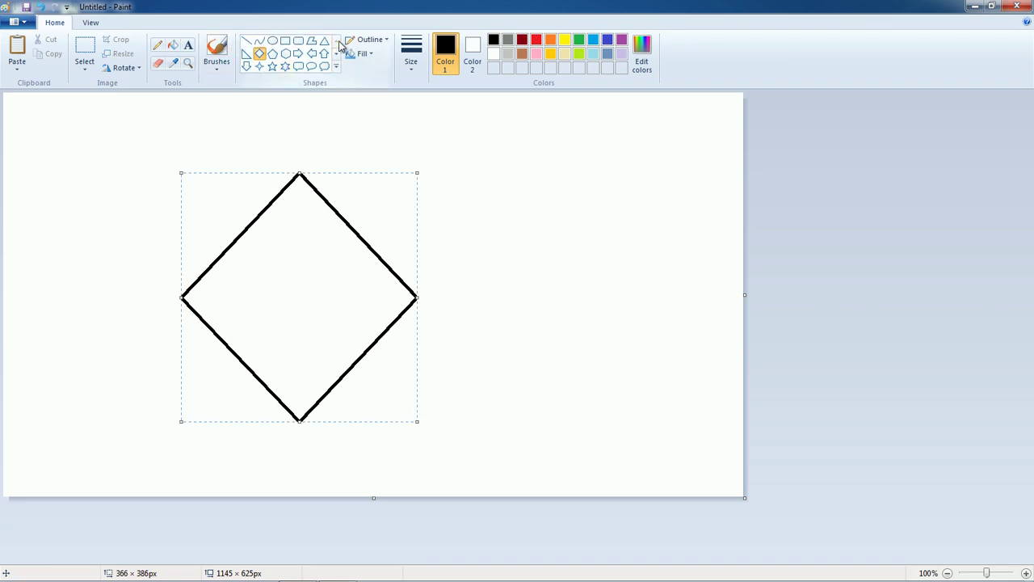
left_click(247, 40)
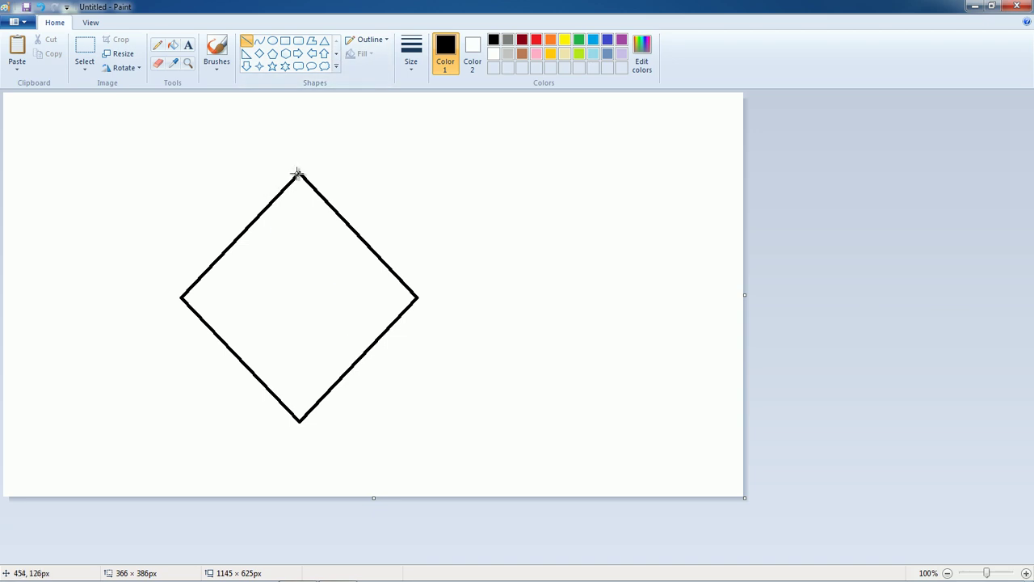
left_click_drag(301, 171, 301, 417)
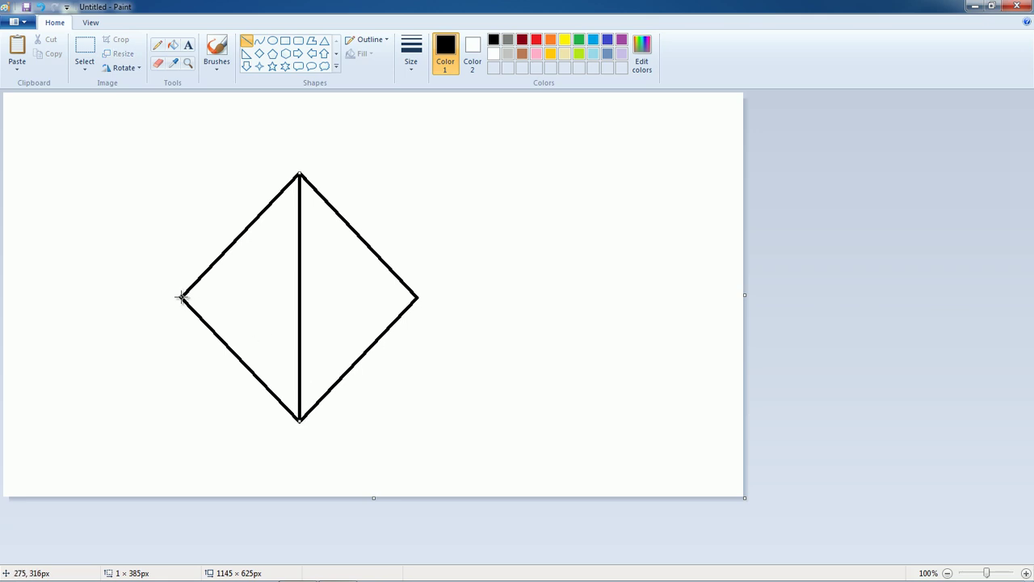
left_click_drag(182, 297, 412, 299)
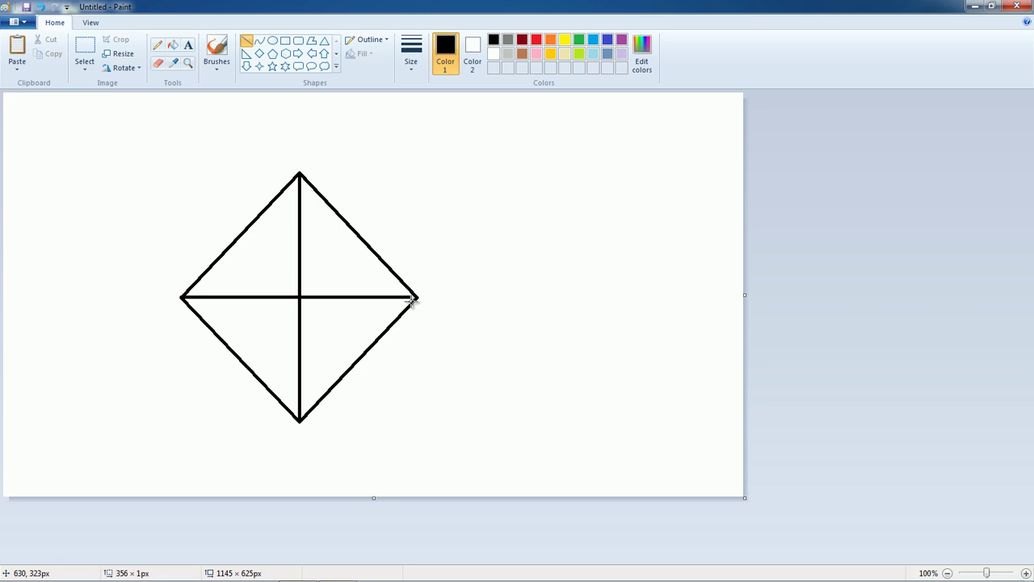
Fill the diamond's upper-right quarter with rose, lower-left with dark red, upper-left with green and lower-right with light yellow.
left_click(175, 46)
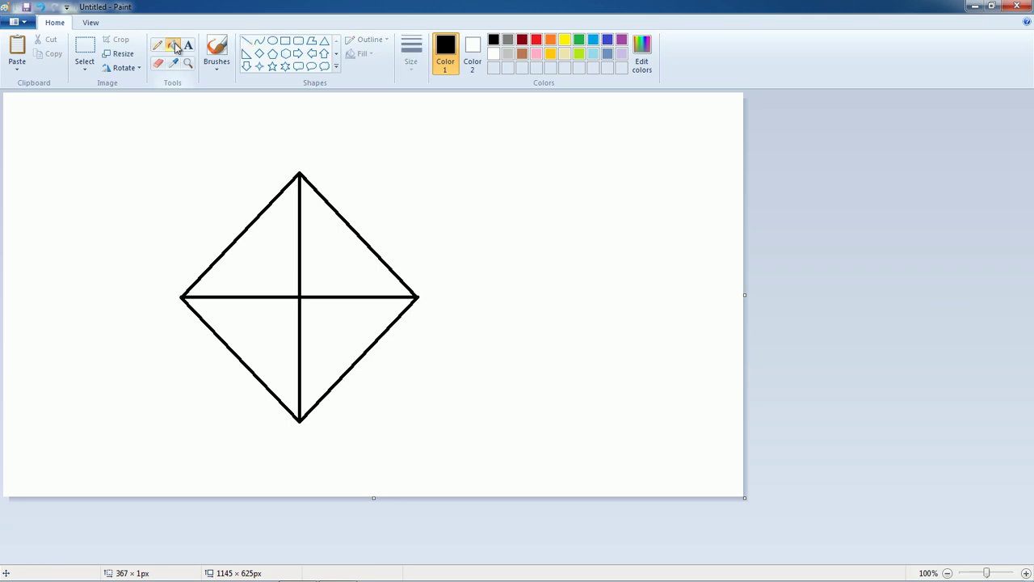
left_click(538, 53)
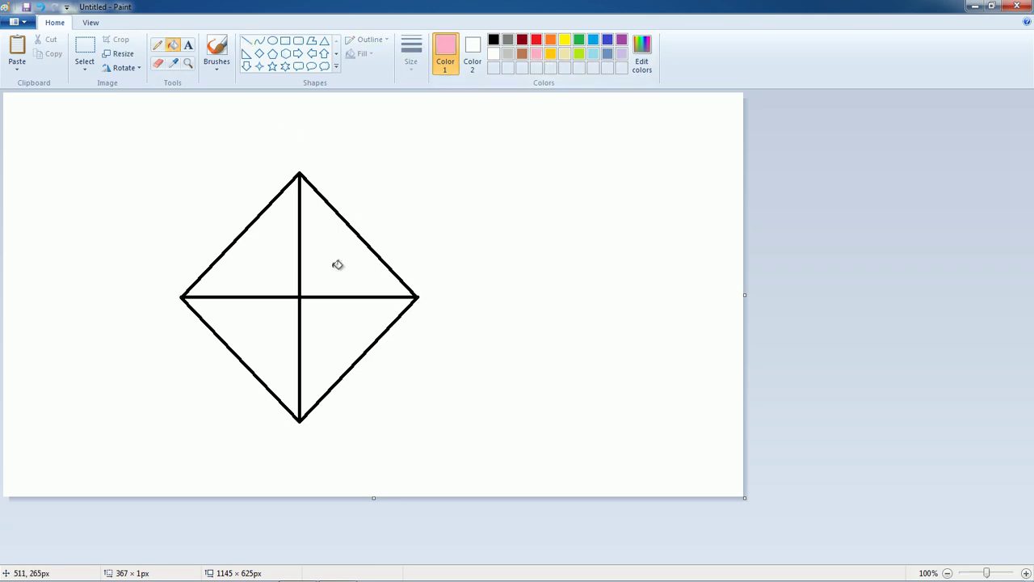
left_click(340, 270)
left_click(524, 45)
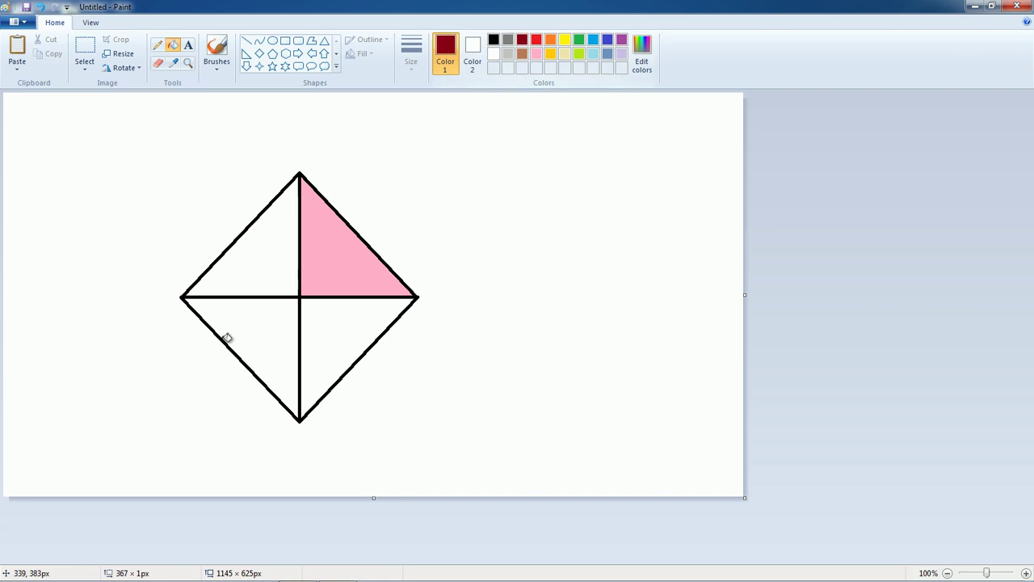
left_click(256, 336)
left_click(579, 40)
left_click(286, 250)
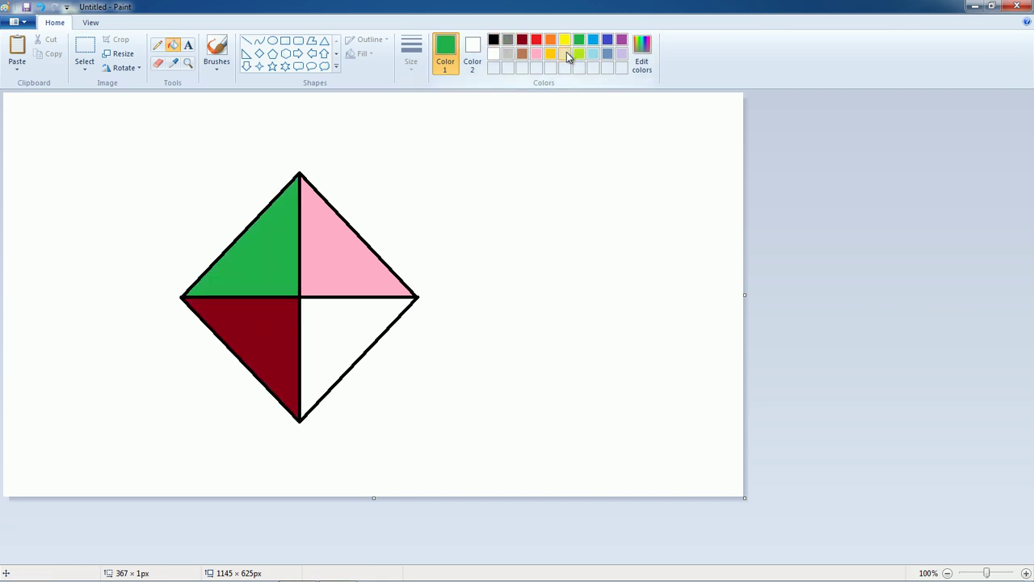
left_click(565, 54)
left_click(390, 323)
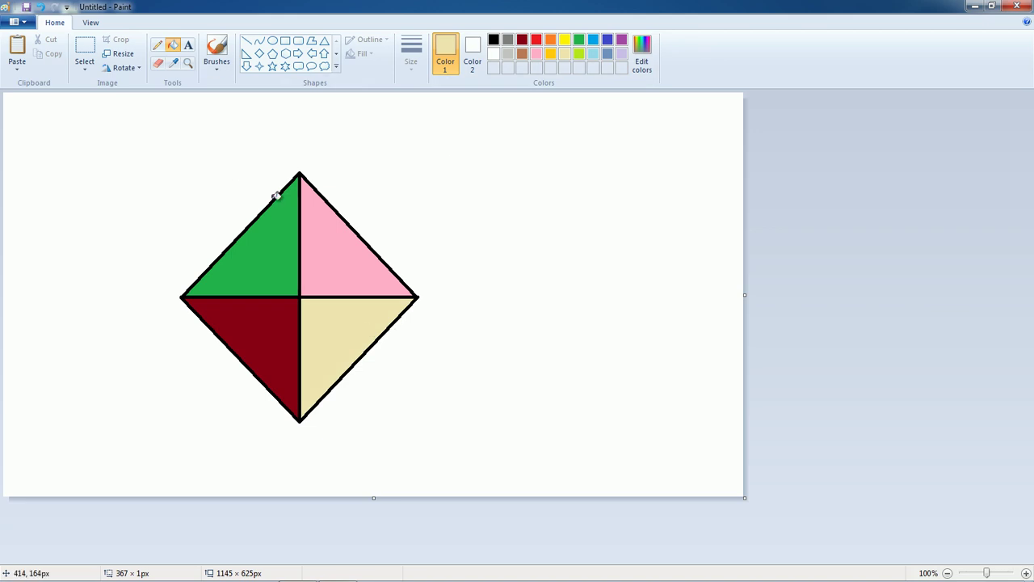
Select the whole colored diamond with a rectangular selection and delete it.
left_click(25, 21)
left_click(25, 22)
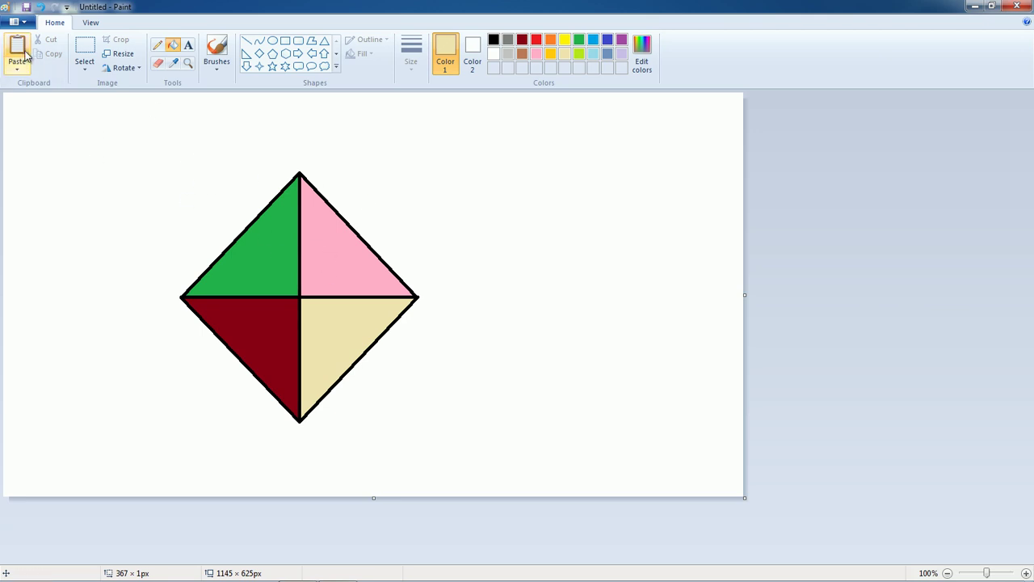
left_click(84, 50)
left_click_drag(142, 130, 468, 437)
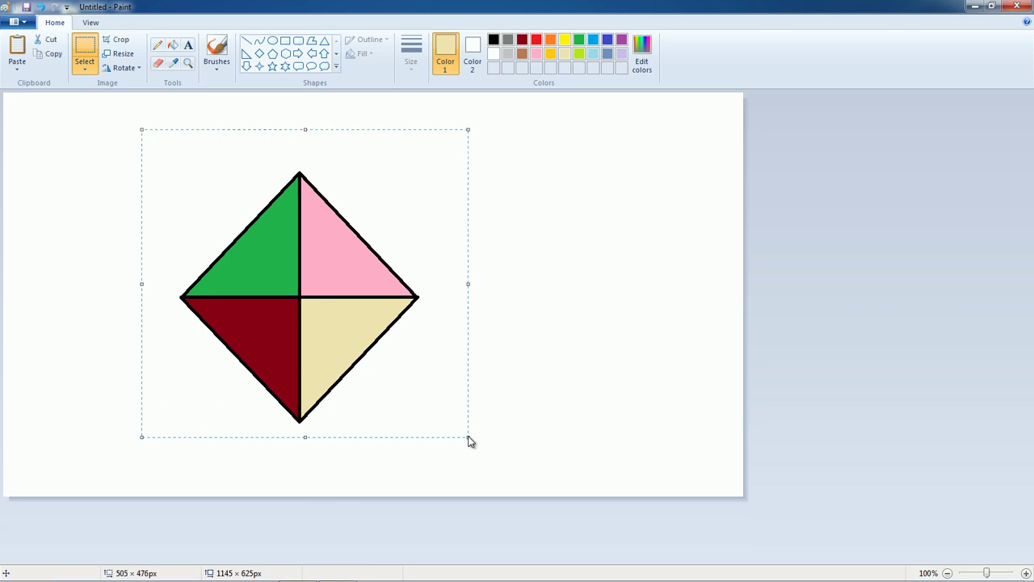
key("Delete")
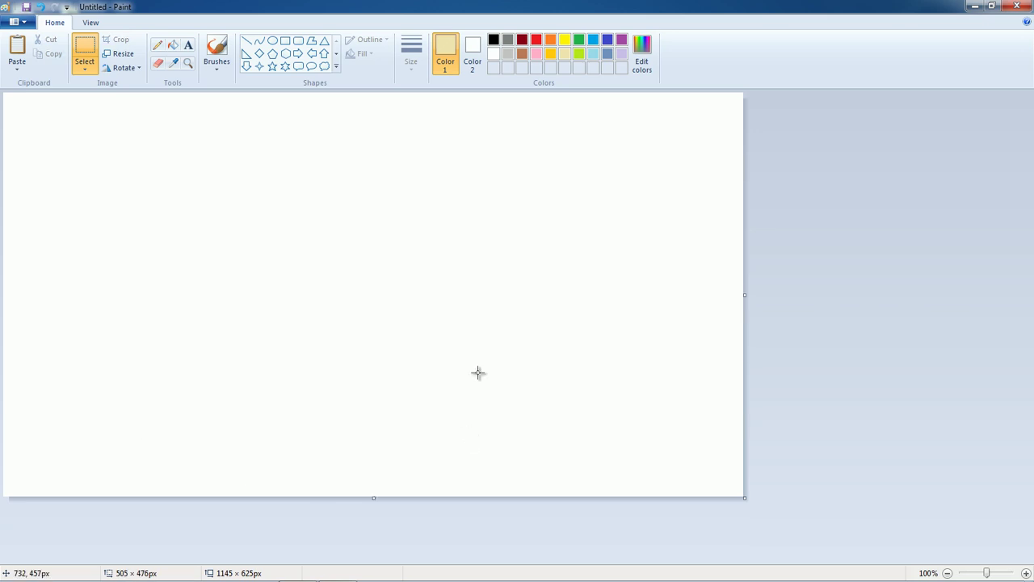
Draw a black-outlined right triangle about 158 × 197 px near the center of the canvas, undoing the light yellow attempt.
left_click(248, 53)
left_click_drag(328, 182, 419, 309)
key("ctrl+z")
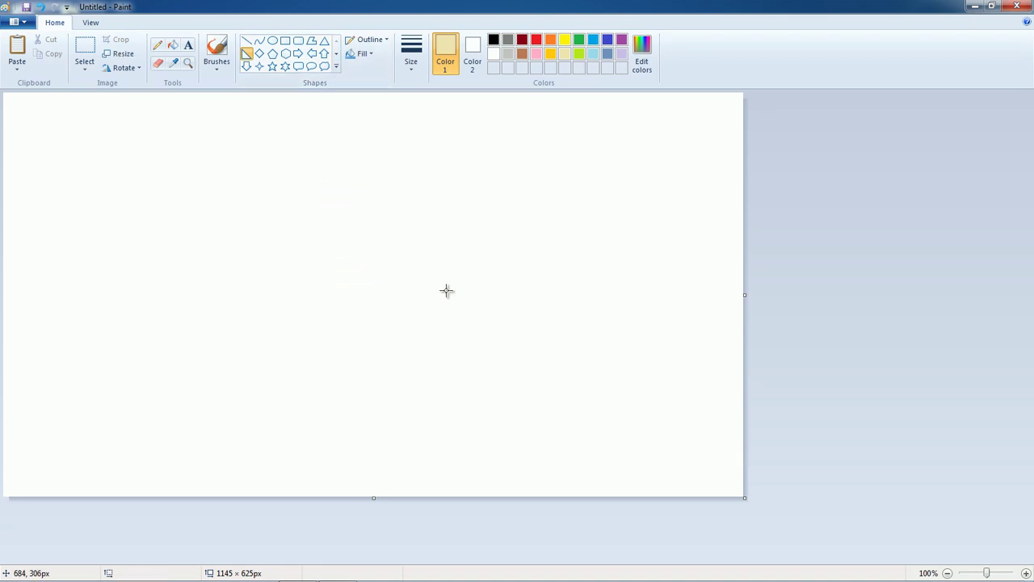
left_click(493, 39)
left_click_drag(302, 163, 409, 293)
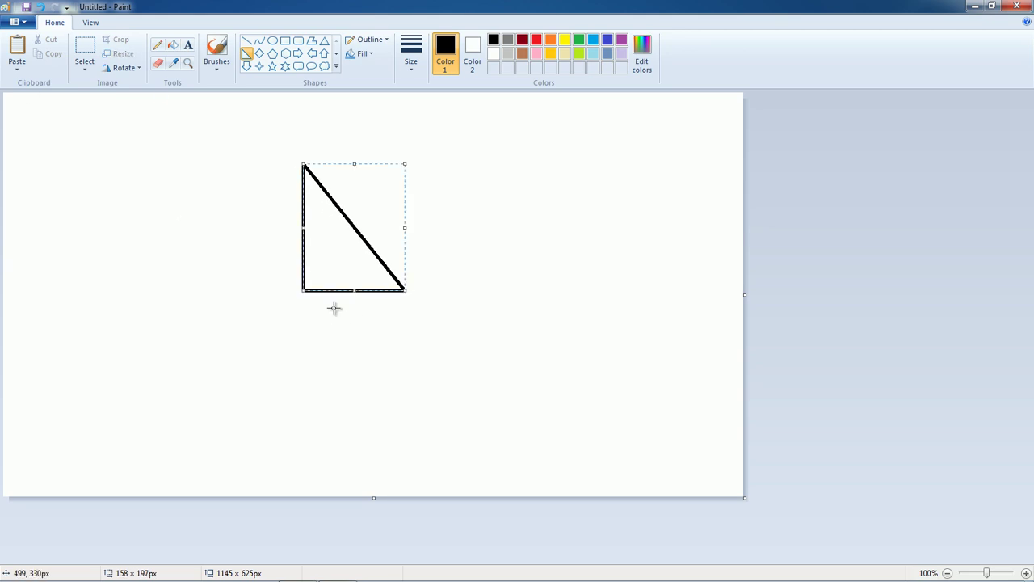
Select the right triangle with a rectangular selection about 316 × 319 px.
right_click(365, 237)
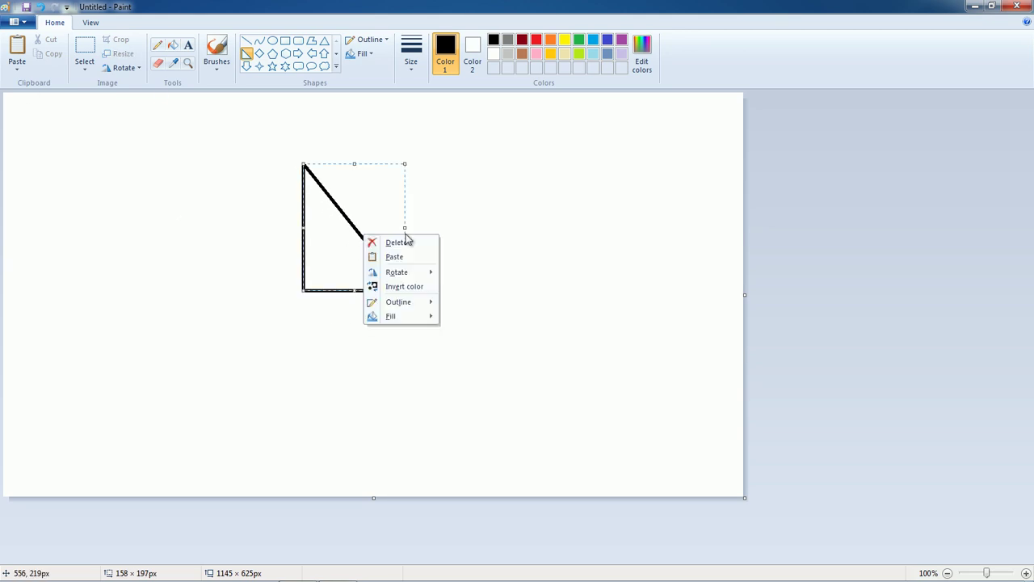
left_click(420, 184)
left_click(84, 64)
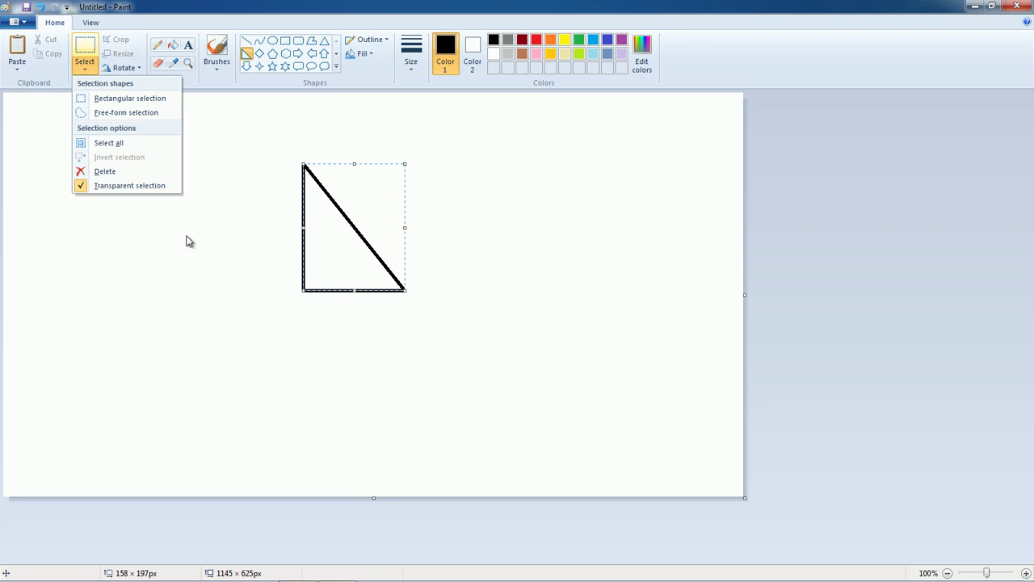
left_click(272, 132)
left_click_drag(270, 135, 477, 347)
left_click(85, 56)
Copy the selected right triangle, paste it and try rotating the pasted copy 90° to the right.
right_click(370, 250)
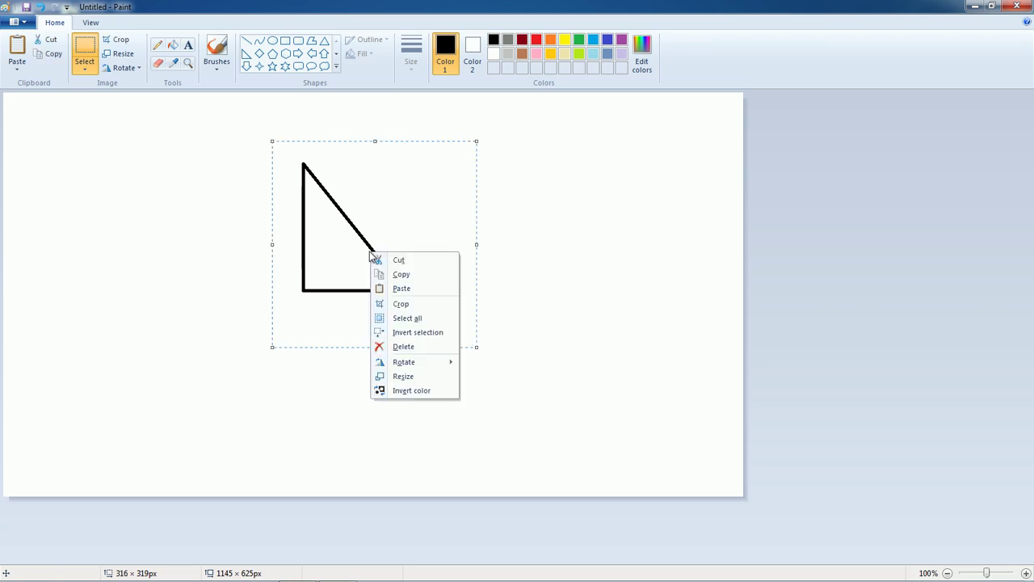
left_click(409, 275)
right_click(535, 263)
left_click(566, 298)
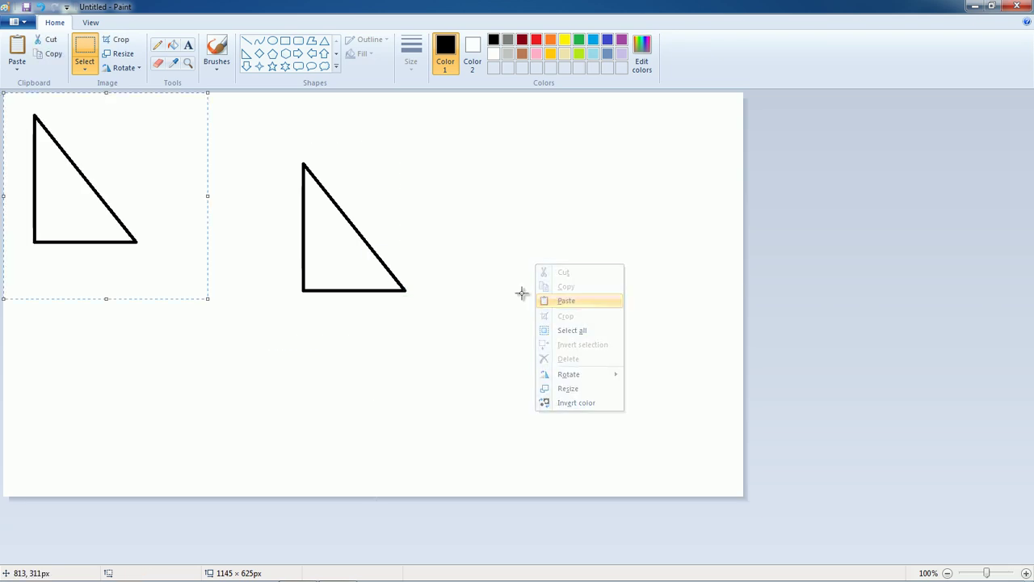
right_click(109, 230)
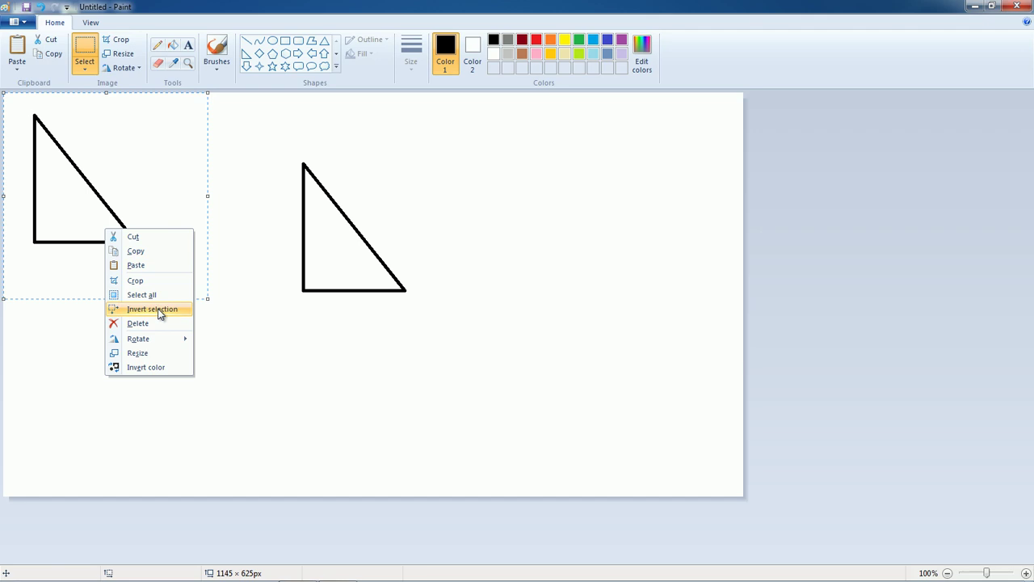
mouse_move(180, 344)
left_click(263, 341)
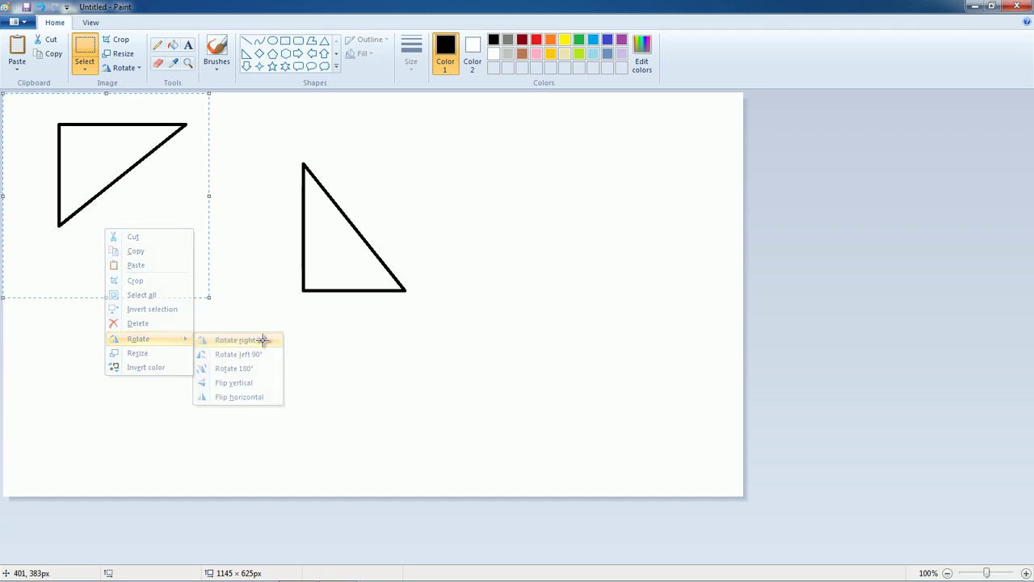
Try placing the pasted triangle below the original, rotate it 180° and move it aside, and remove the copy.
left_click_drag(123, 152, 326, 337)
right_click(327, 341)
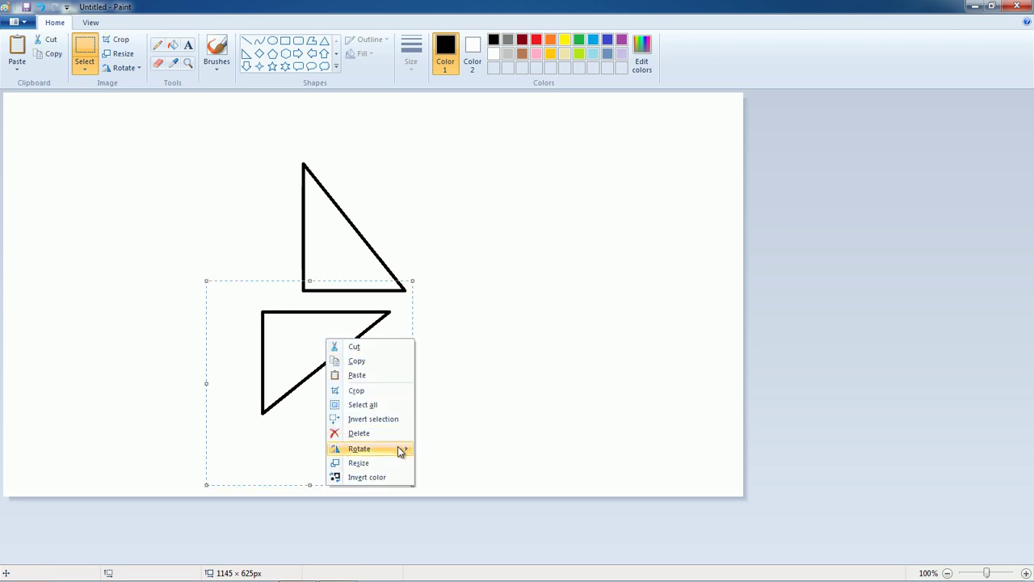
mouse_move(398, 447)
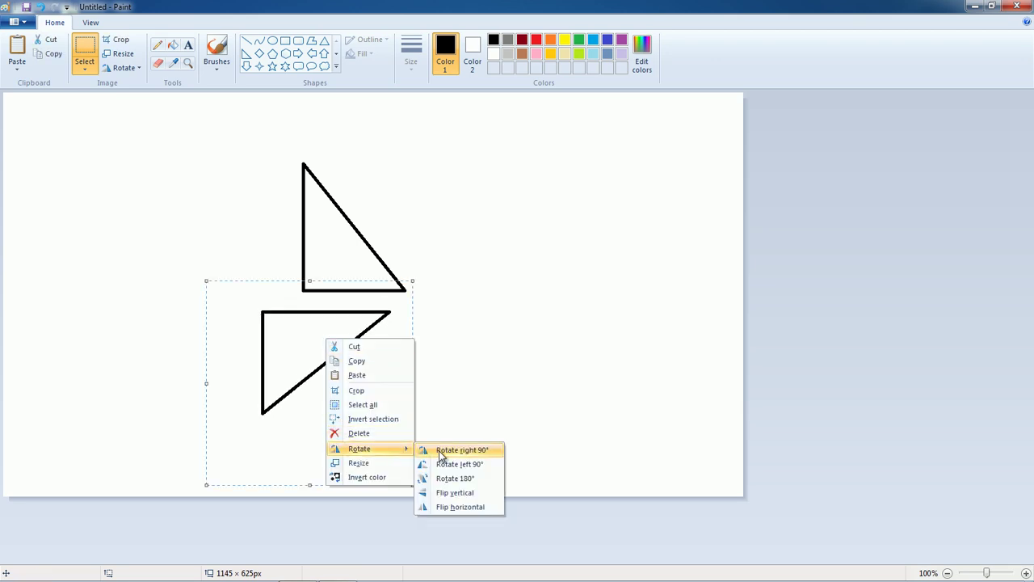
left_click(478, 478)
left_click_drag(374, 404, 491, 313)
key("Escape")
key("Delete")
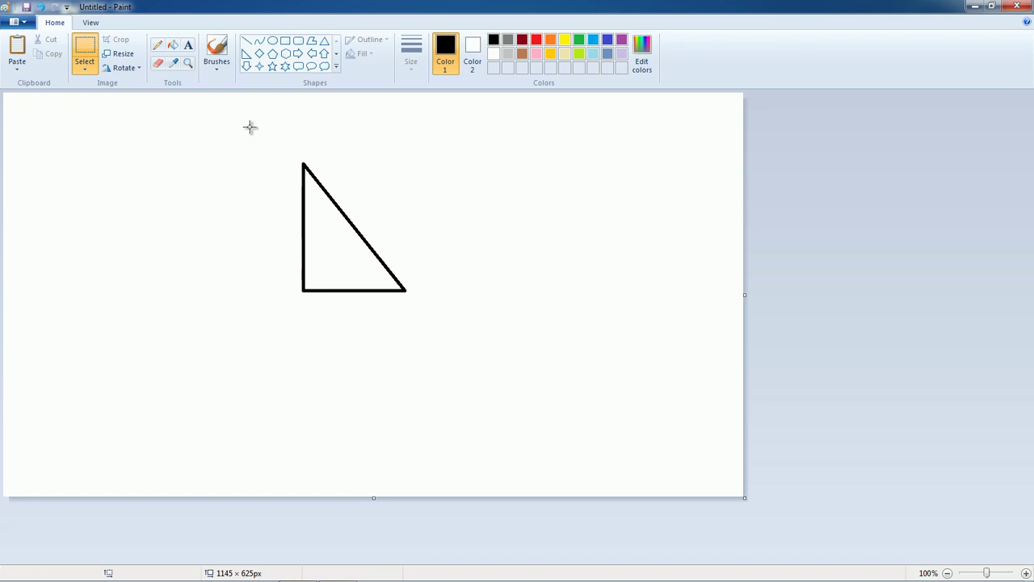
Select the right triangle with a rectangular selection about 354 × 325 px, copy it and paste a duplicate.
left_click_drag(247, 135, 477, 346)
right_click(335, 252)
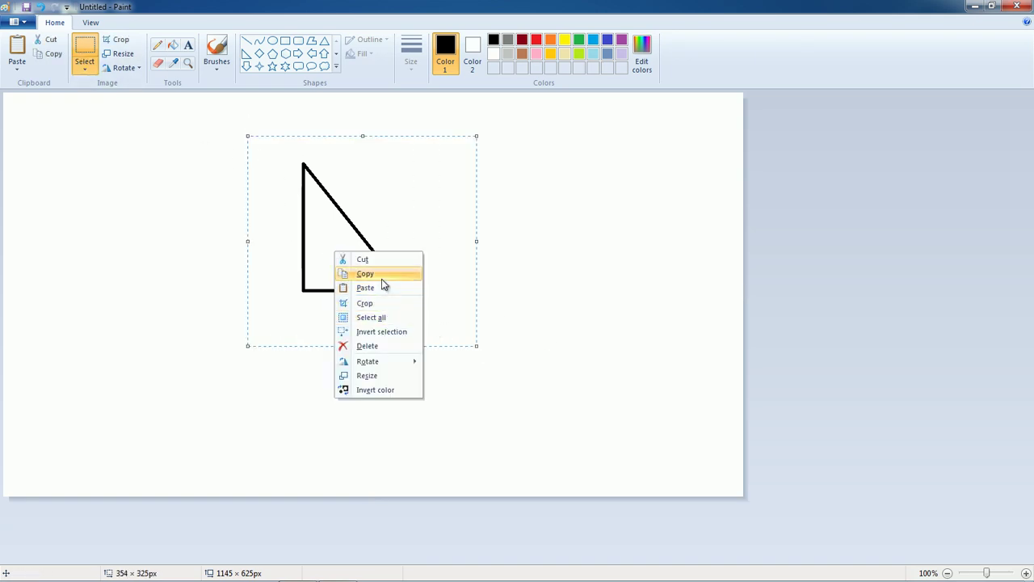
left_click(426, 276)
left_click(552, 277)
right_click(552, 277)
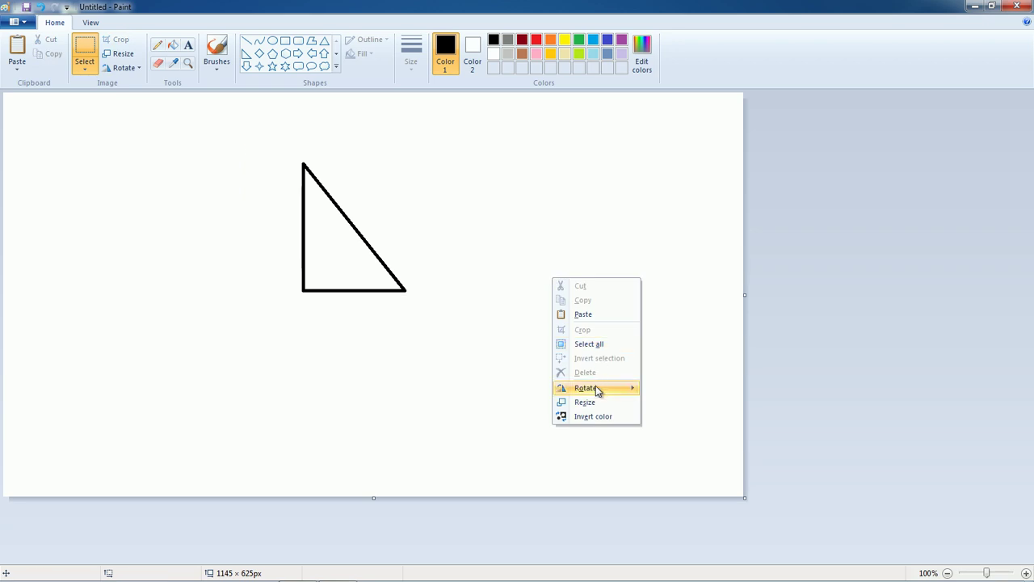
left_click(578, 314)
Flip the pasted triangle horizontally and place it against the original's vertical side as its mirror image.
right_click(104, 239)
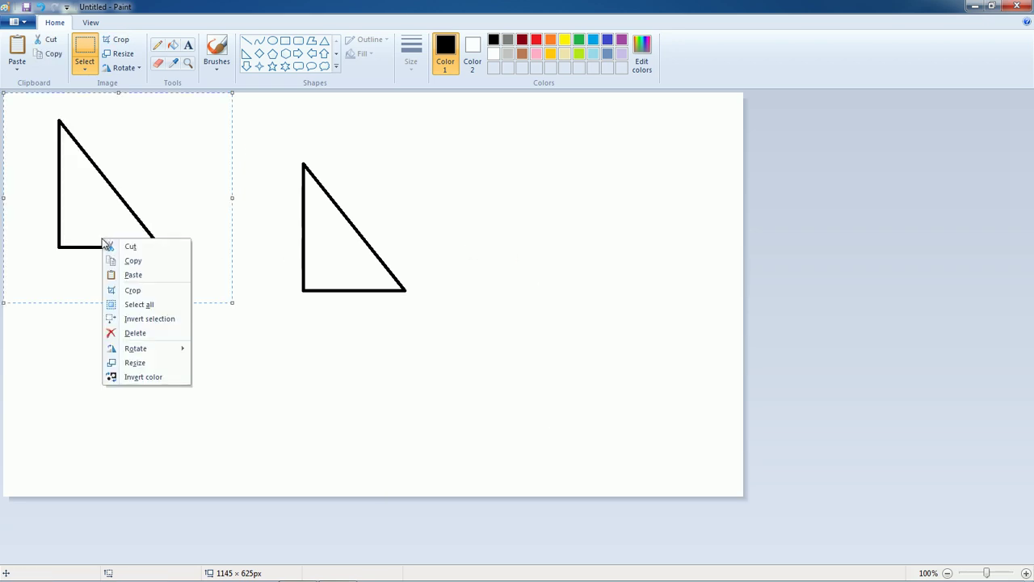
mouse_move(156, 354)
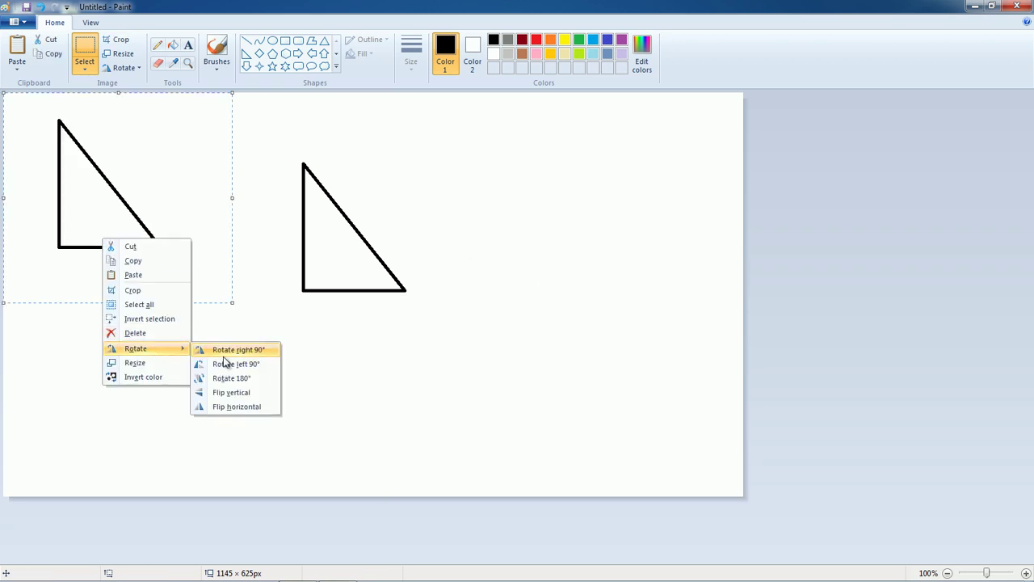
left_click(251, 407)
left_click_drag(164, 235, 275, 264)
right_click(276, 260)
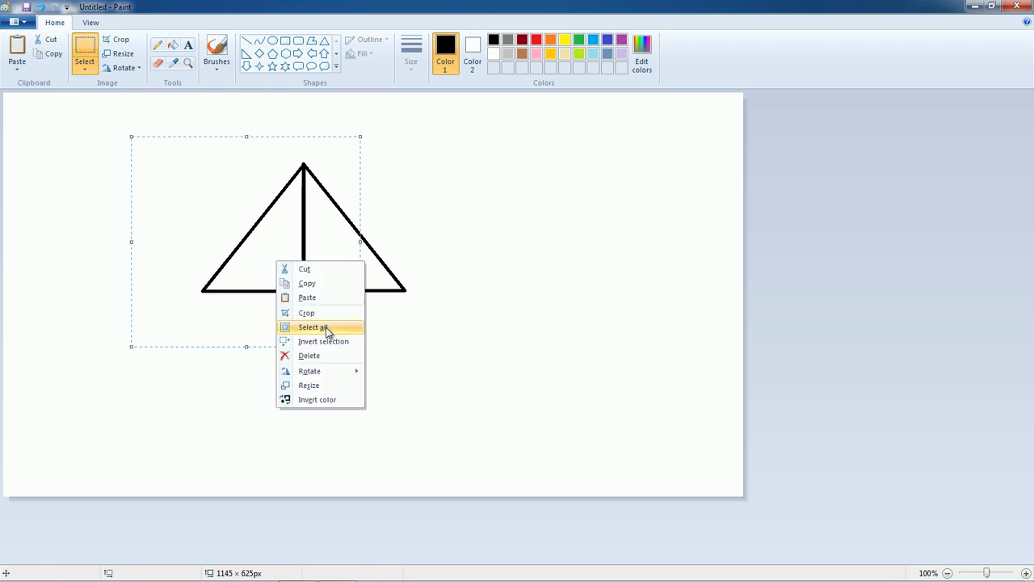
left_click(490, 339)
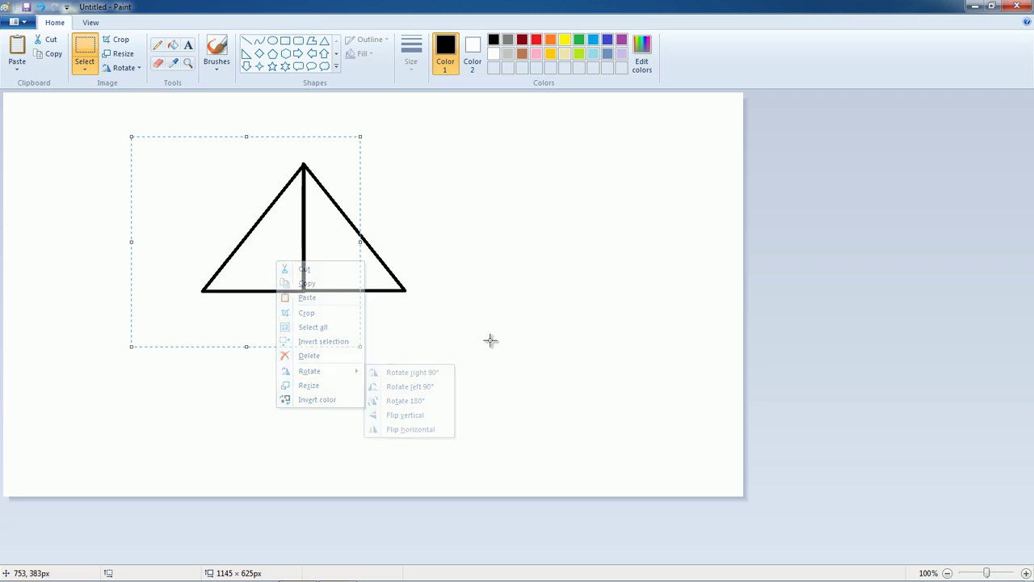
Paste another right triangle, flip it vertically and fit it directly beneath the right half of the figure.
right_click(475, 289)
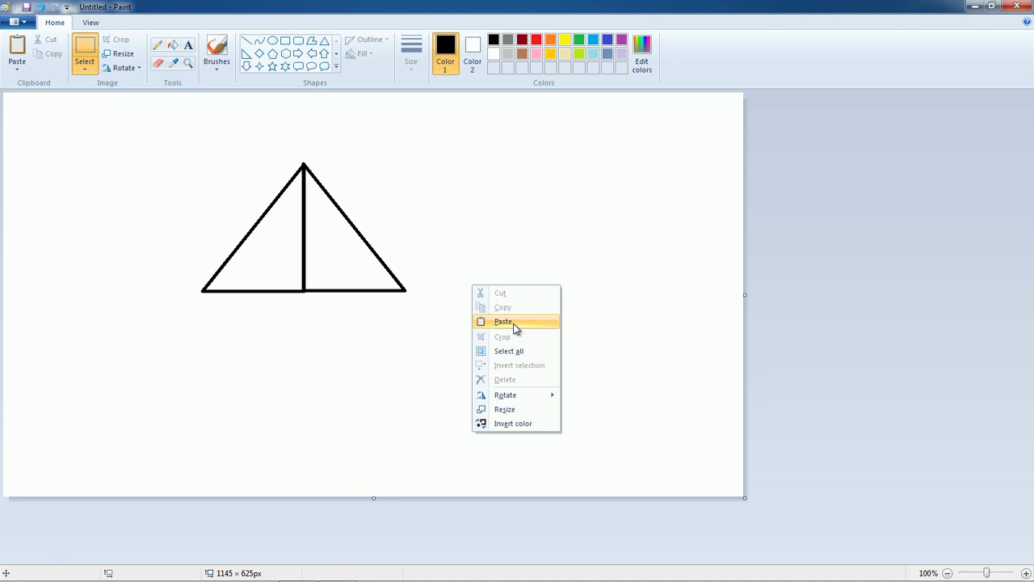
left_click(504, 321)
left_click_drag(109, 207, 316, 406)
right_click(307, 396)
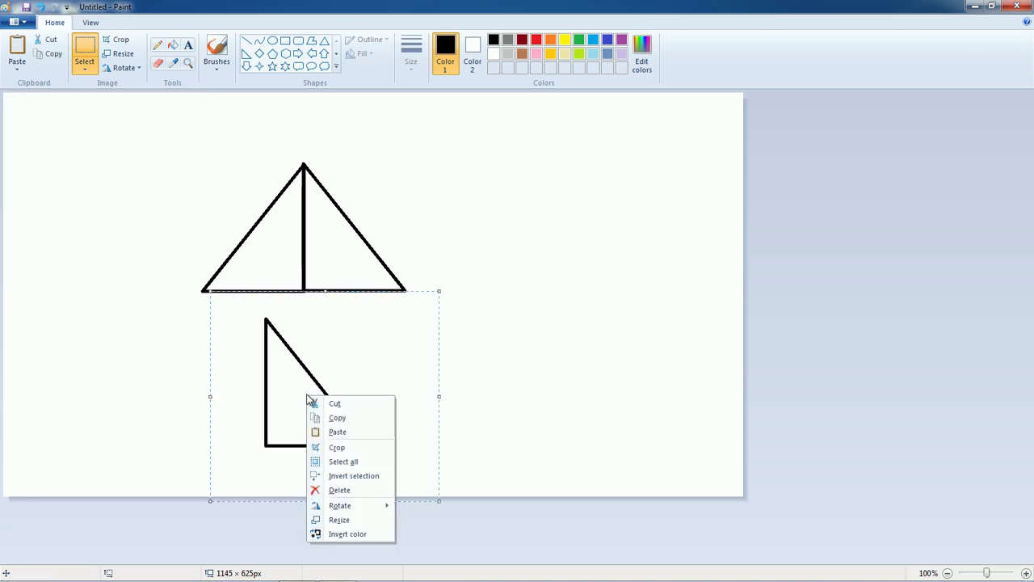
mouse_move(385, 506)
left_click(449, 550)
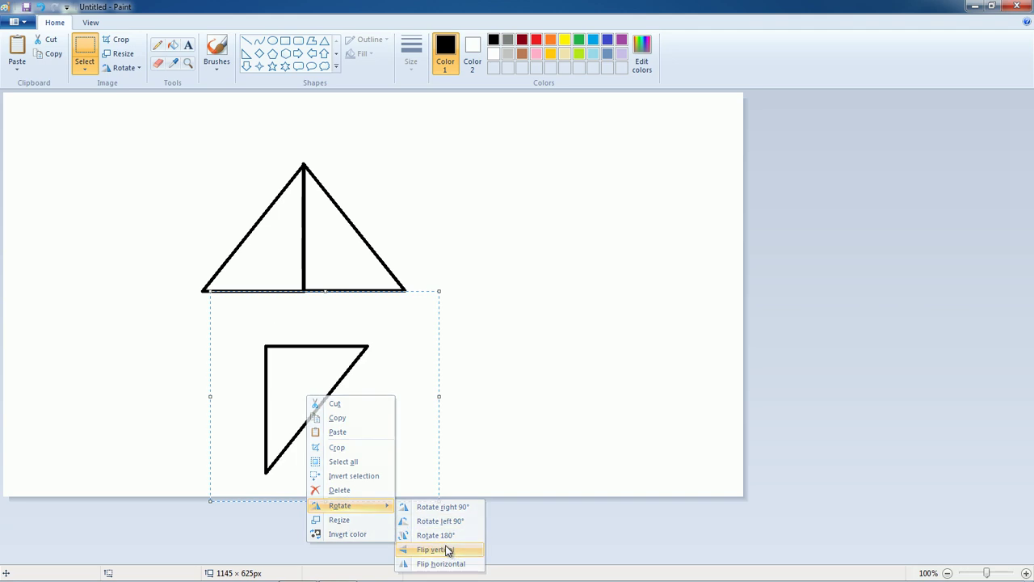
left_click_drag(332, 388, 365, 325)
Copy the lower triangle, paste it, flip it horizontally and fit it beneath the left half to complete the diamond.
right_click(364, 326)
left_click(396, 348)
right_click(527, 310)
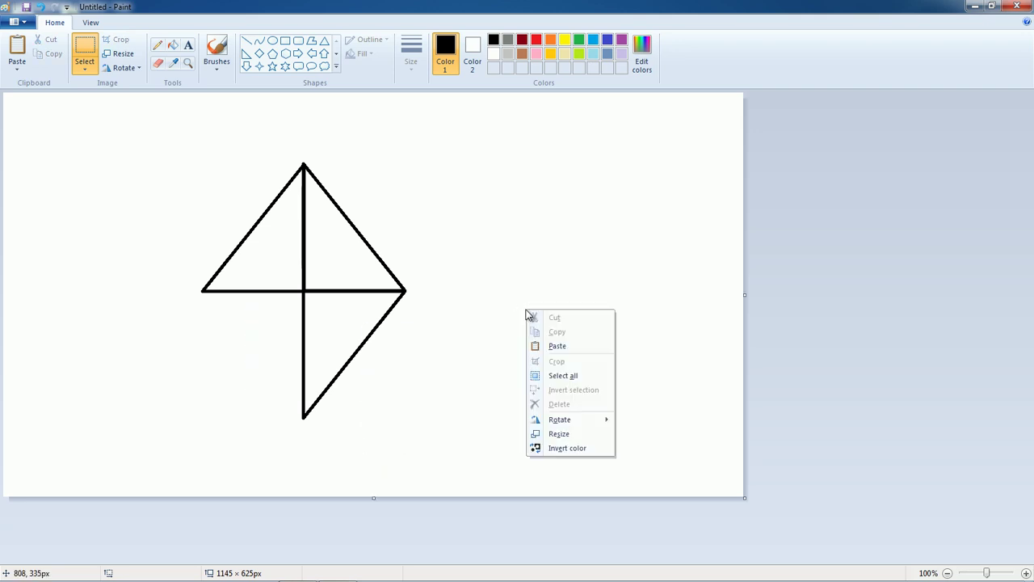
left_click(564, 346)
right_click(148, 231)
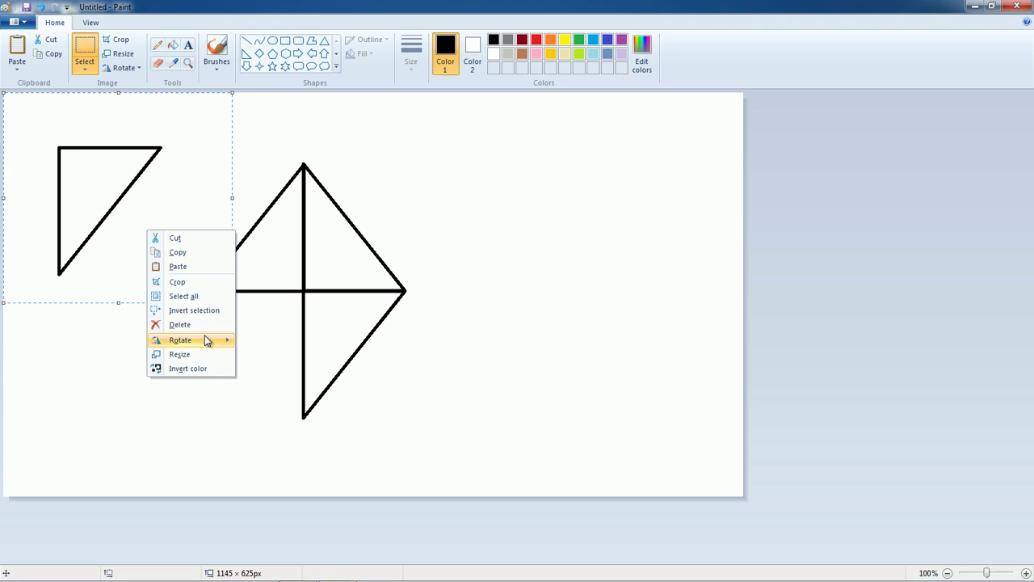
mouse_move(206, 340)
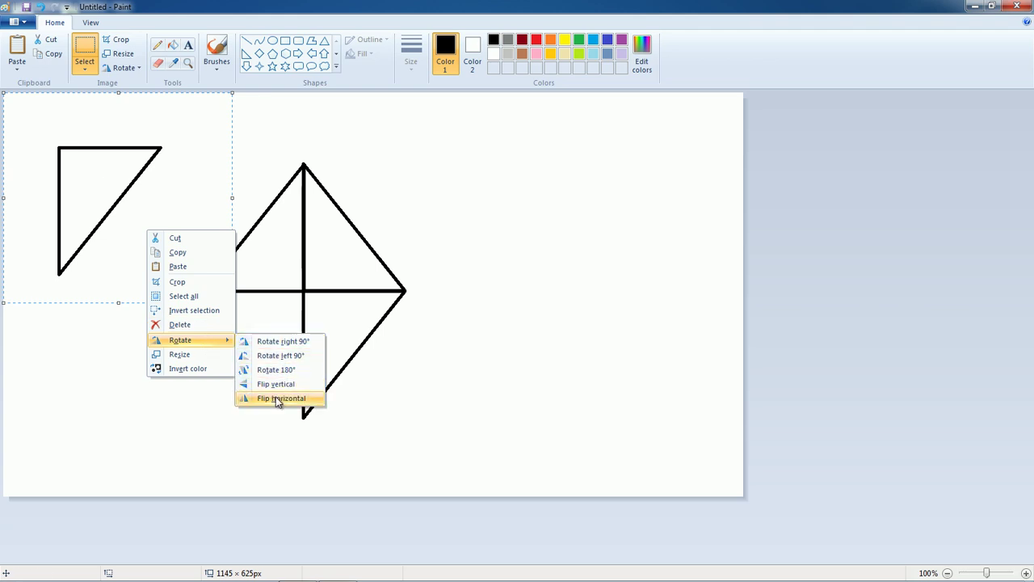
left_click(277, 398)
left_click_drag(153, 220, 281, 346)
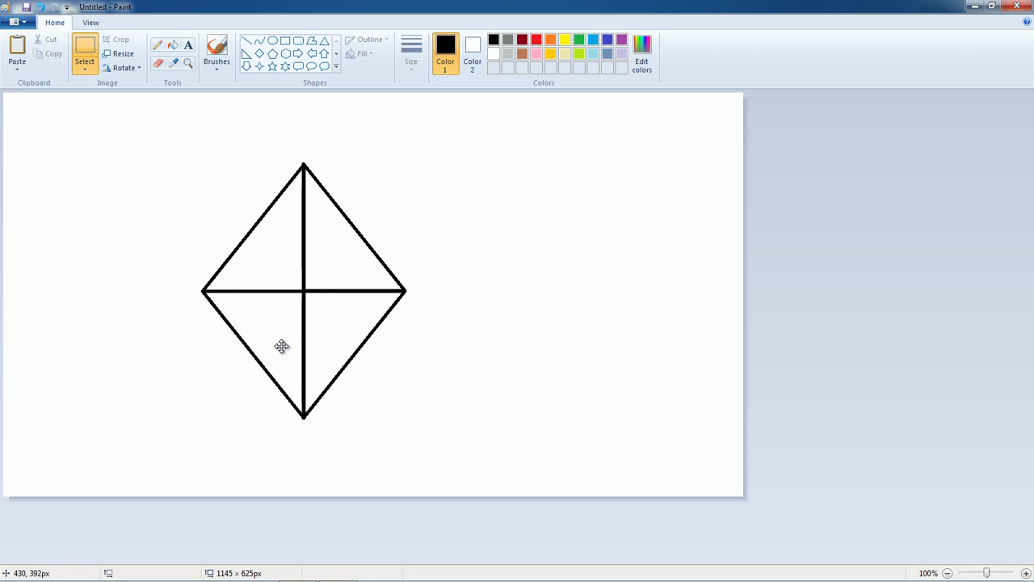
left_click(604, 347)
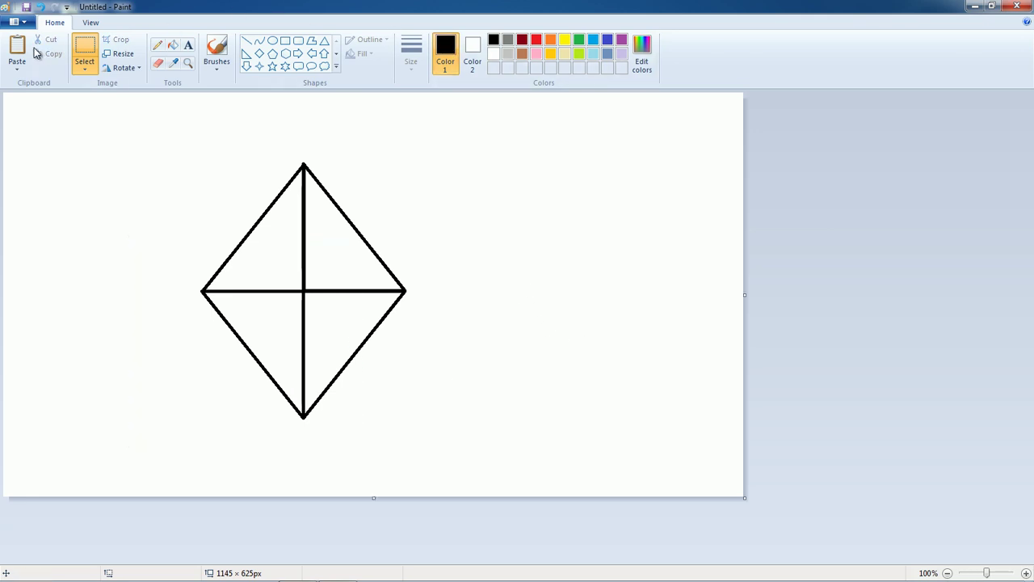
Fill the diamond's upper-right and lower-left quarters with red and the upper-left and lower-right quarters with rose.
left_click(172, 45)
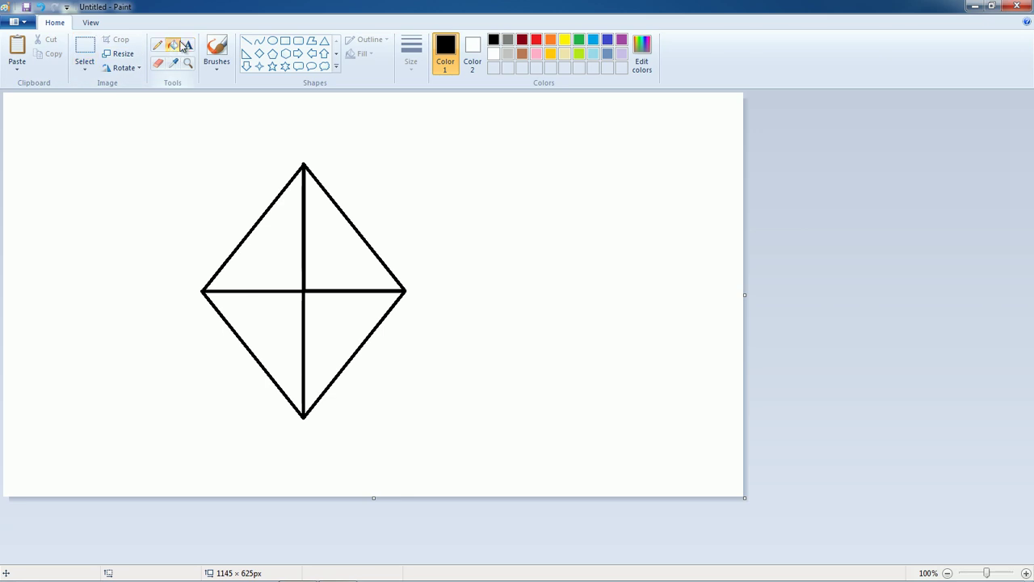
left_click(536, 39)
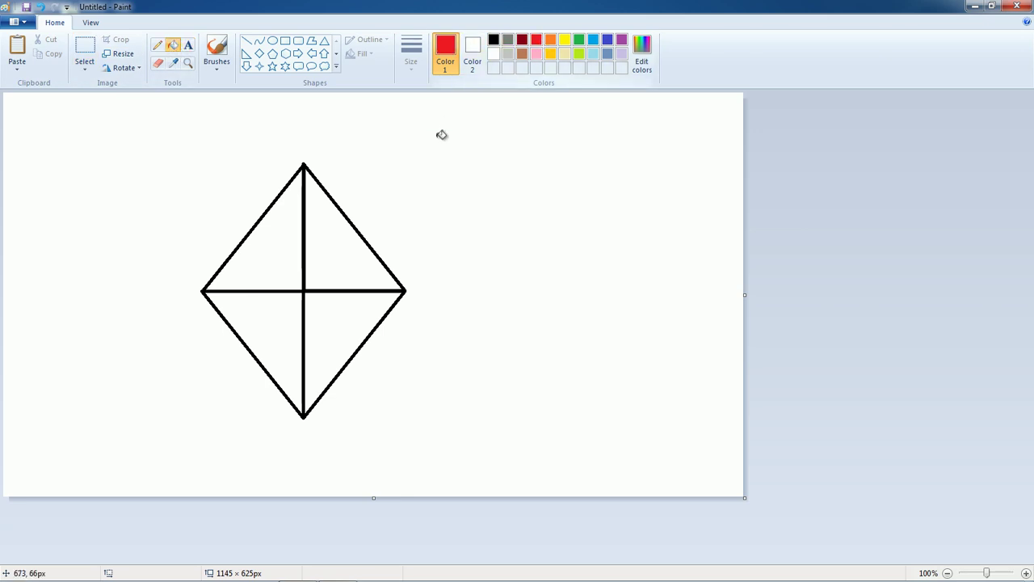
left_click(323, 261)
left_click(299, 303)
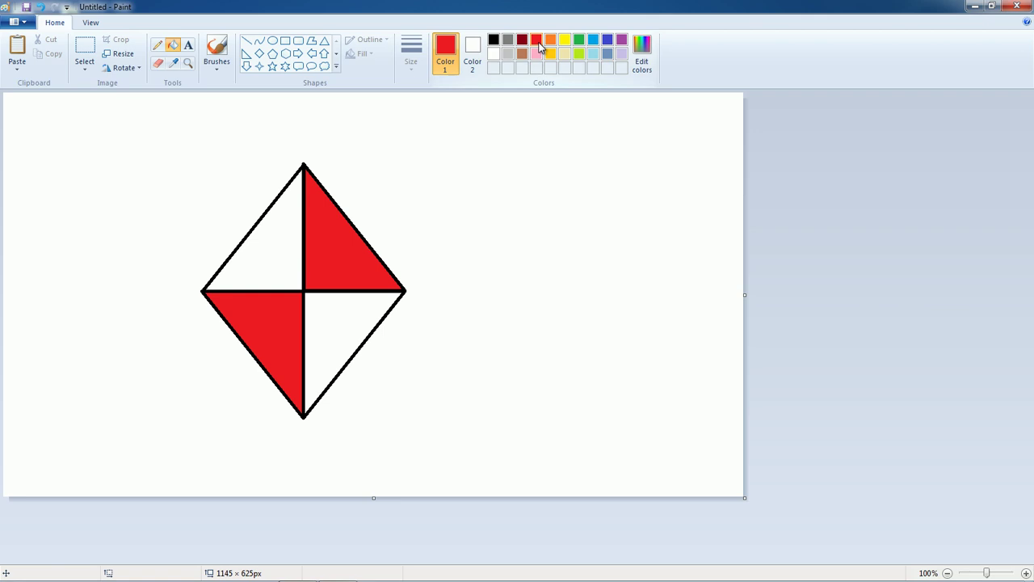
left_click(538, 52)
left_click(261, 276)
left_click(361, 340)
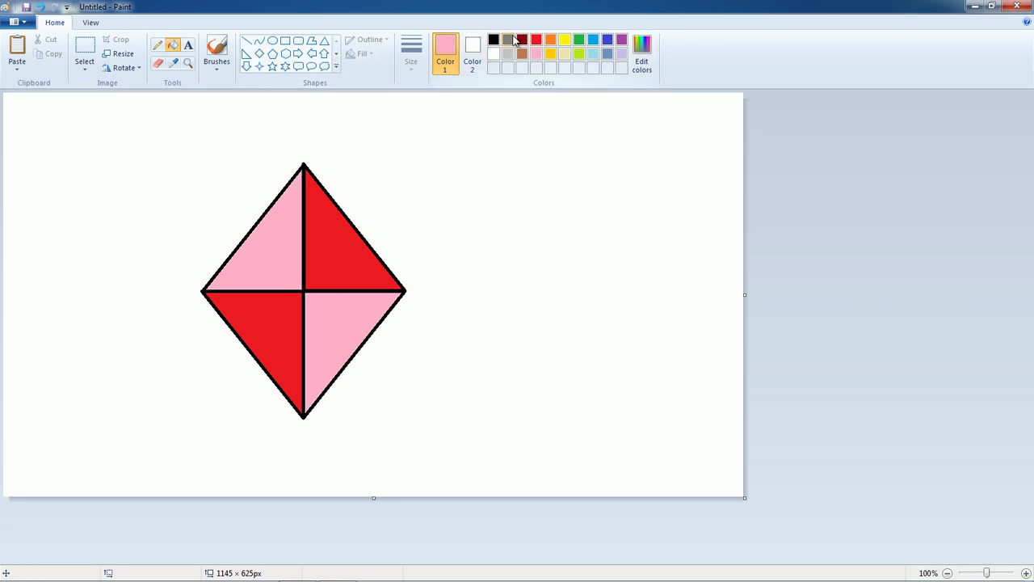
Draw a thin black wavy kite string with the Pencil from the diamond's bottom tip toward the lower right.
left_click(494, 41)
left_click(157, 47)
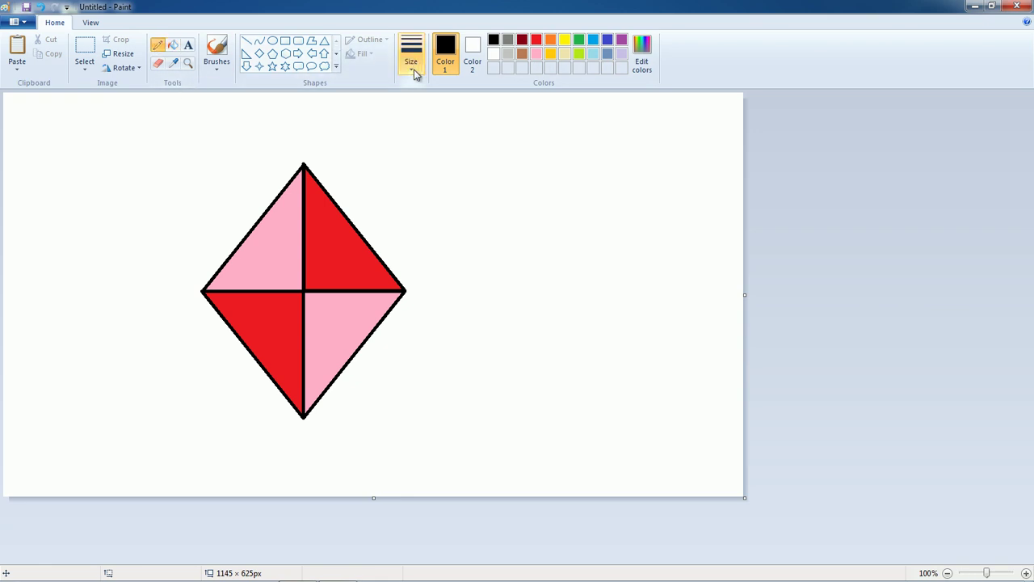
left_click_drag(304, 419, 437, 478)
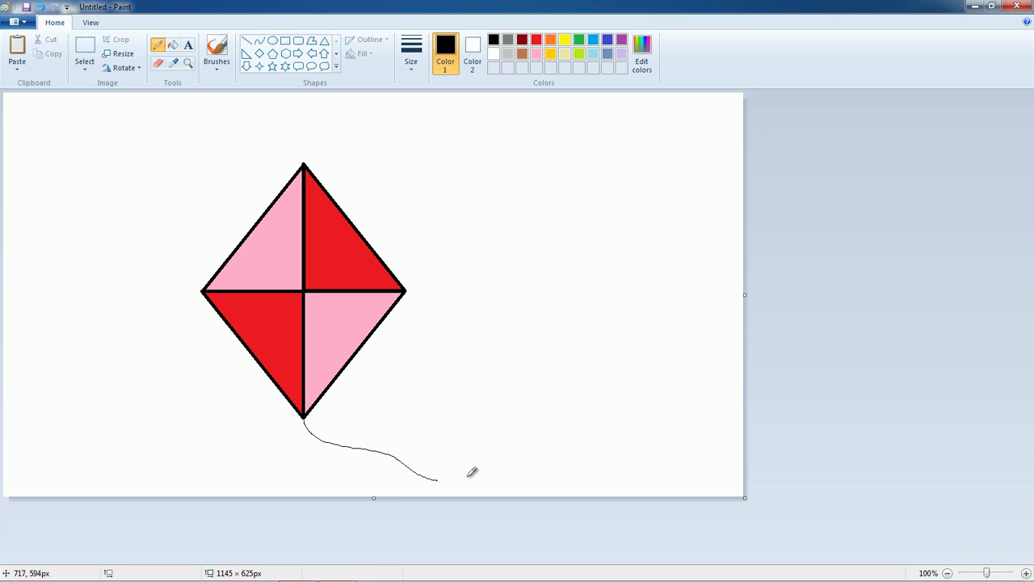
Paint a black curved sample stroke with Calligraphy brush 1 and another with Calligraphy brush 2 beside the kite.
left_click(221, 69)
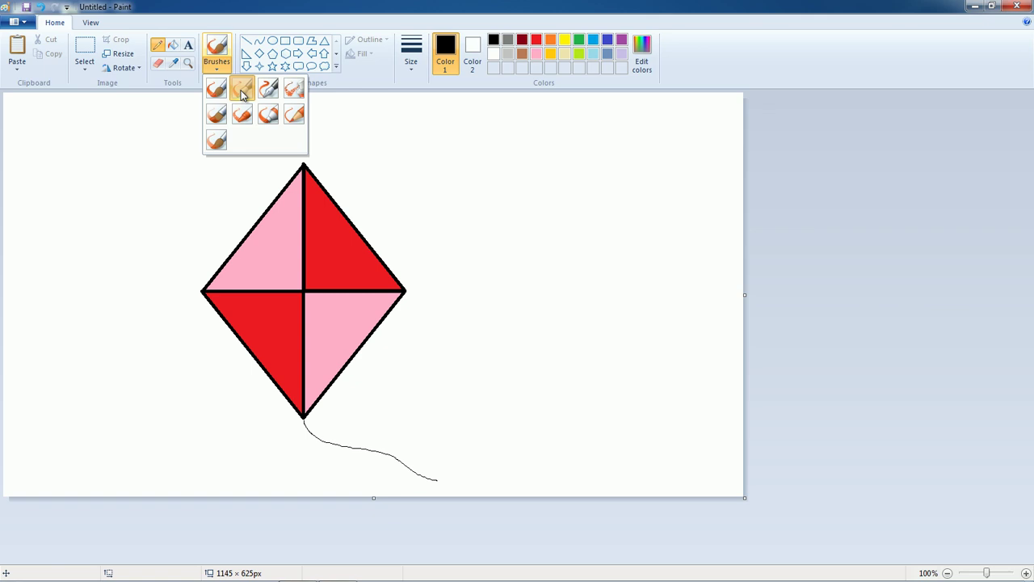
left_click(240, 89)
mouse_move(495, 173)
left_mouse_down()
mouse_move(502, 215)
mouse_move(611, 289)
mouse_move(635, 324)
left_mouse_up()
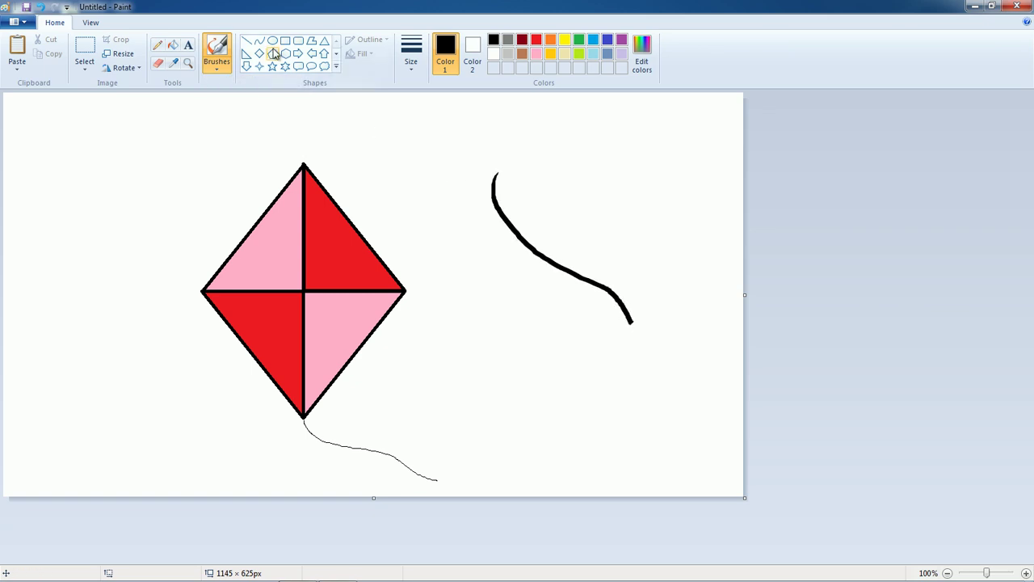
left_click(218, 70)
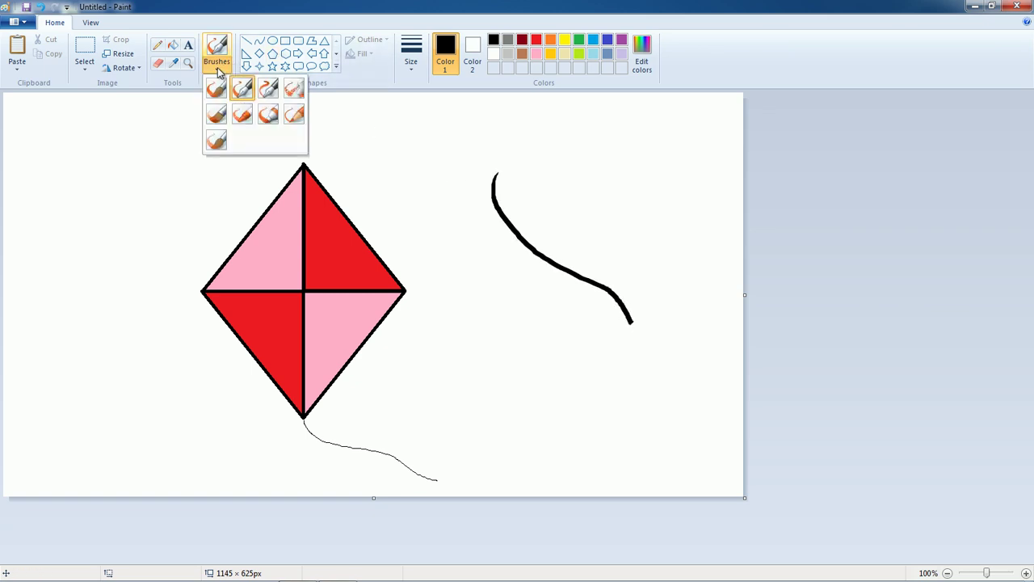
left_click(267, 89)
left_click_drag(407, 141, 490, 249)
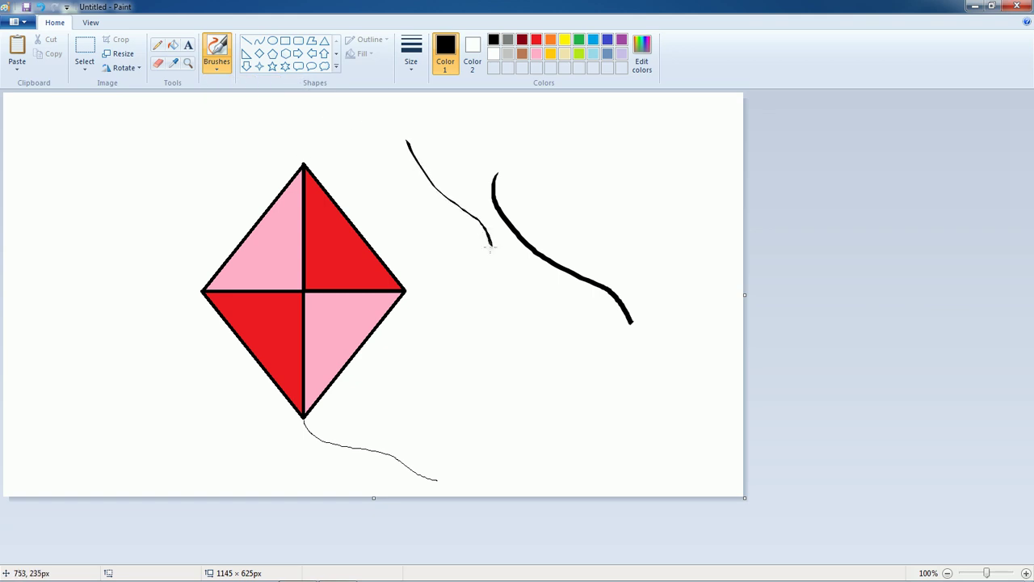
Paint a black curved sample stroke with the Airbrush near the canvas's right edge and another with the Natural pencil beside the kite.
left_click(216, 63)
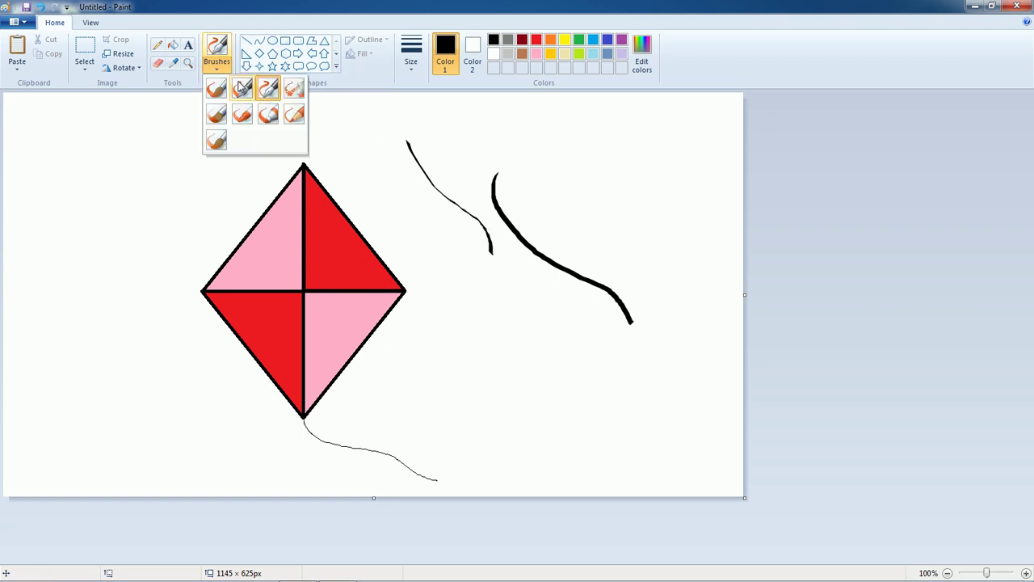
left_click(293, 91)
left_click_drag(578, 187, 732, 288)
left_click(217, 63)
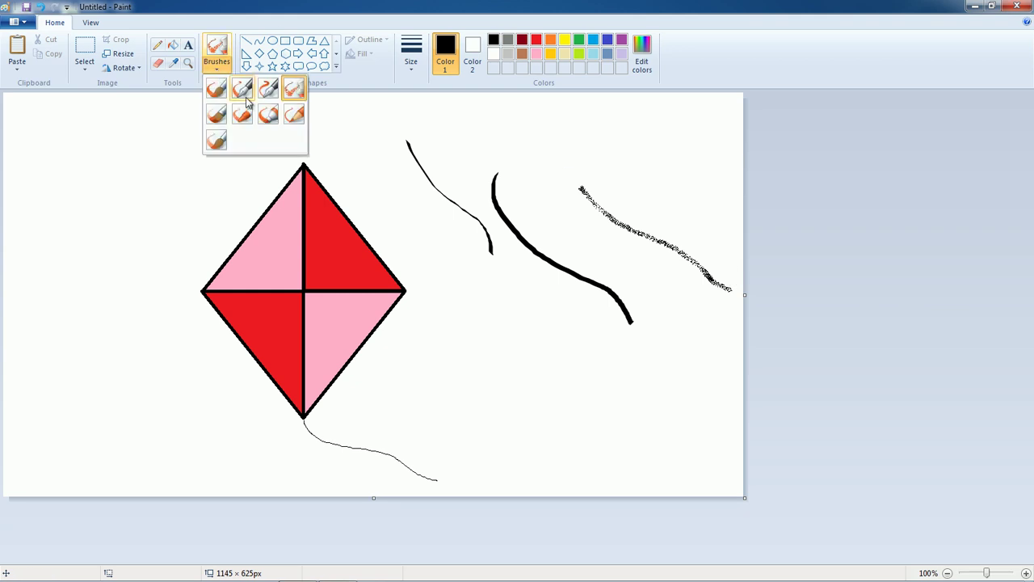
left_click(292, 117)
left_click_drag(365, 170, 473, 276)
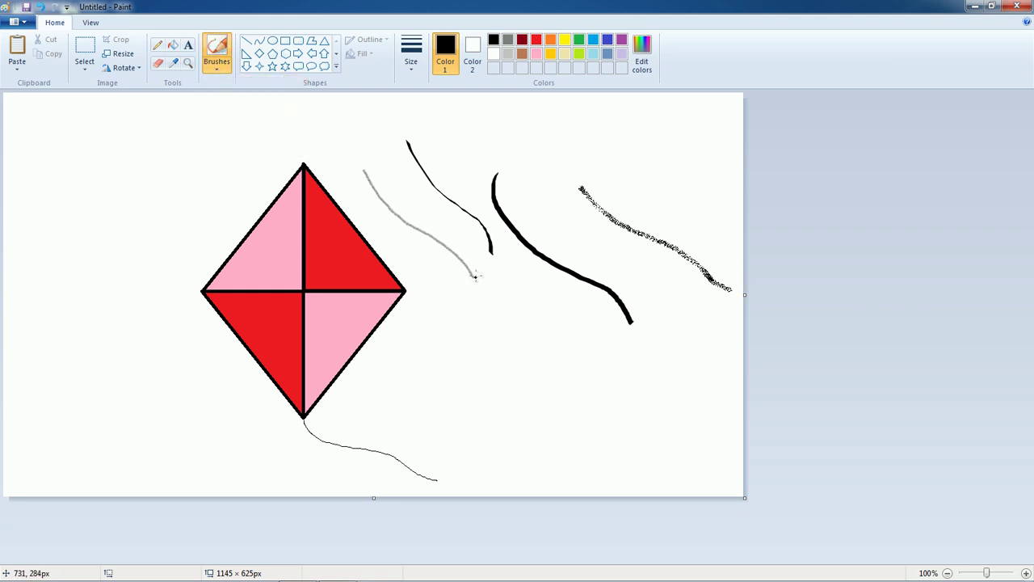
Paint a black sample stroke with the Watercolor brush above the other strokes and another with the Oil brush below them.
left_click(216, 63)
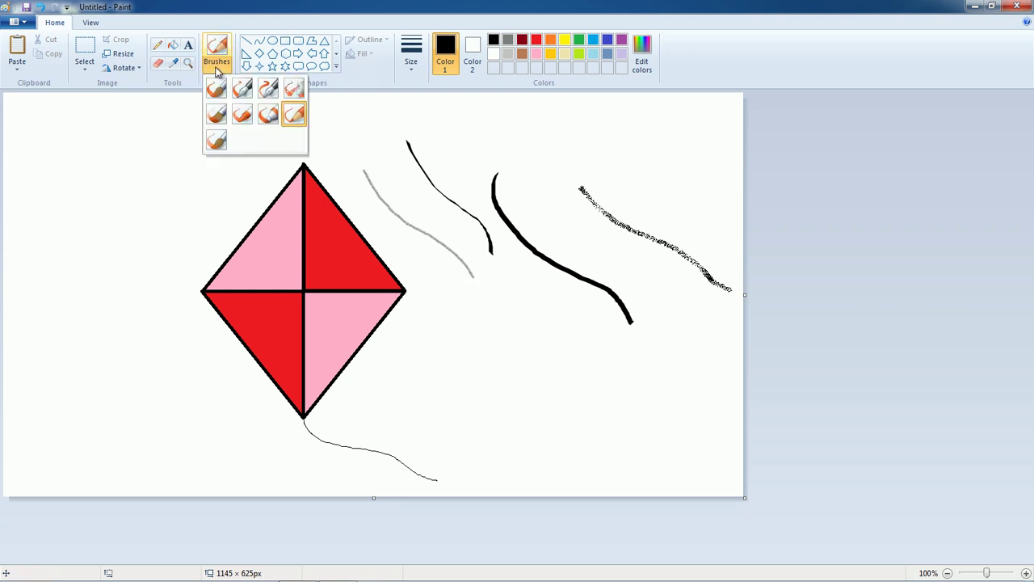
left_click(221, 142)
left_click_drag(451, 127, 606, 197)
left_click(218, 66)
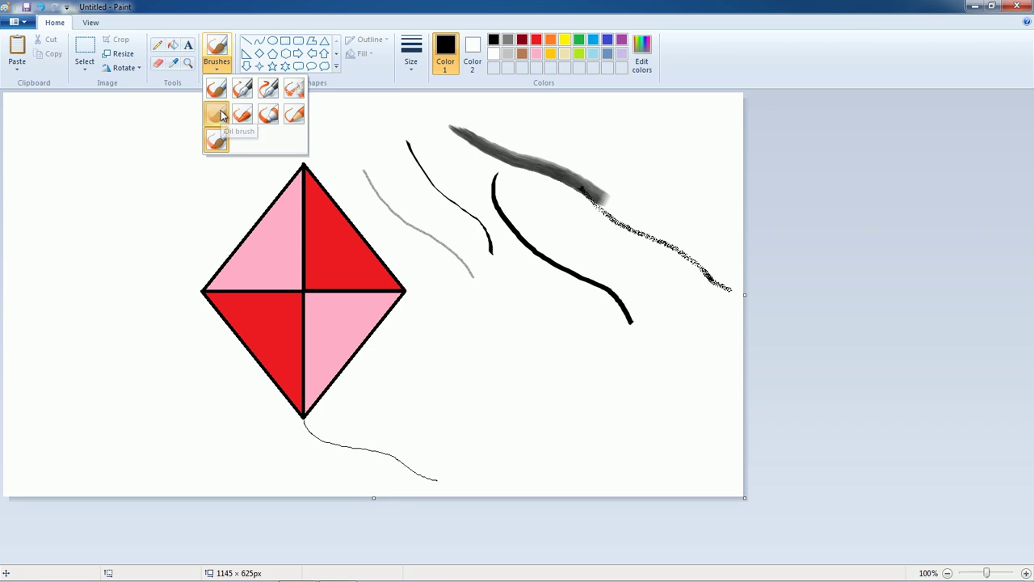
left_click(220, 111)
left_click_drag(489, 273, 696, 394)
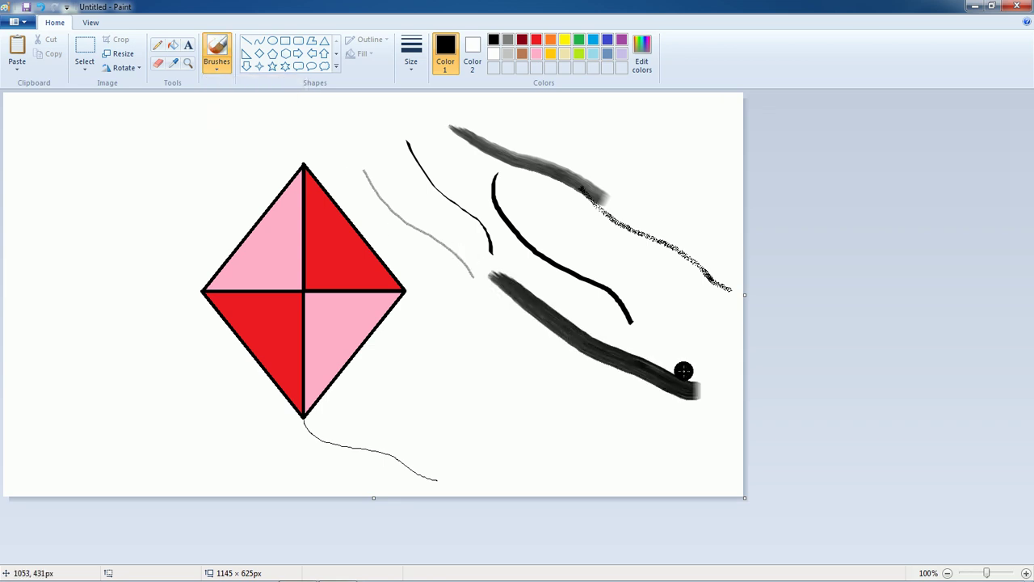
Erase the airbrush, watercolor and oil strokes and parts of the remaining sample strokes with an enlarged Eraser.
left_click(156, 63)
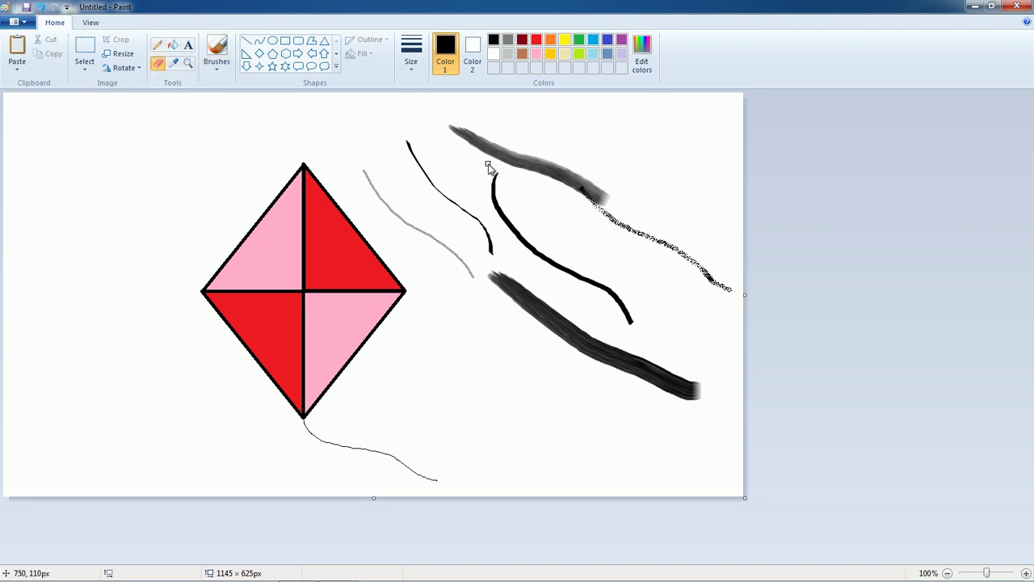
left_click_drag(647, 183, 533, 187)
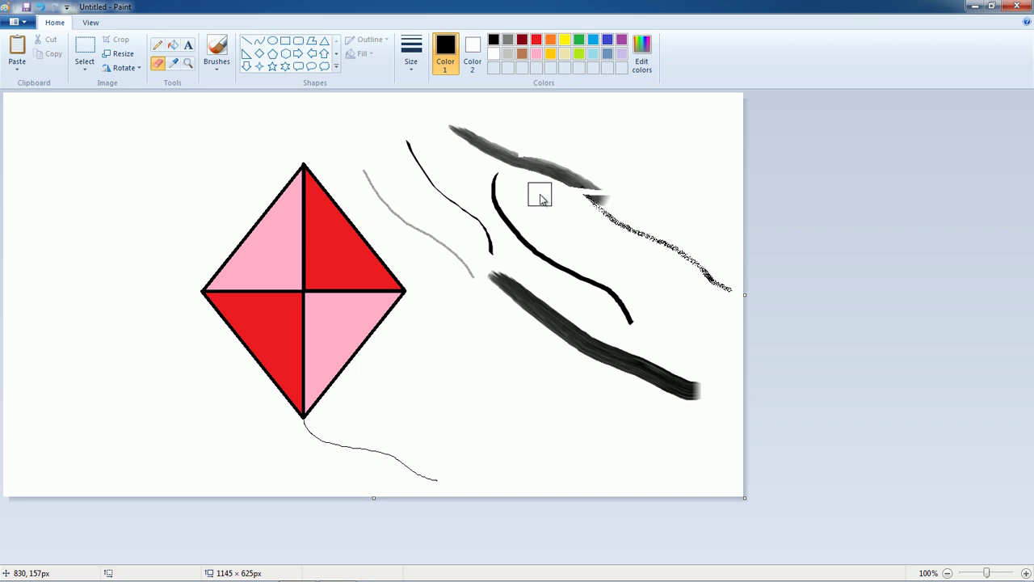
mouse_move(540, 195)
left_mouse_down()
mouse_move(579, 177)
mouse_move(466, 167)
mouse_move(567, 170)
mouse_move(486, 137)
mouse_move(461, 146)
mouse_move(673, 235)
mouse_move(610, 253)
mouse_move(750, 286)
left_mouse_up()
mouse_move(679, 288)
left_mouse_down()
mouse_move(596, 341)
mouse_move(606, 360)
mouse_move(687, 387)
mouse_move(685, 357)
mouse_move(630, 351)
left_mouse_up()
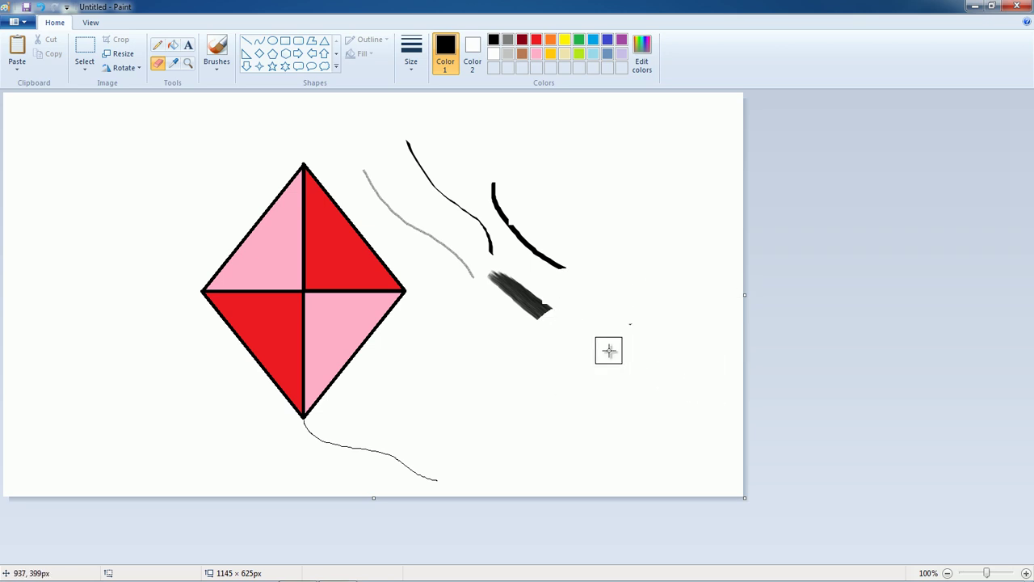
mouse_move(608, 350)
left_mouse_down()
mouse_move(528, 267)
mouse_move(475, 267)
mouse_move(471, 120)
left_mouse_up()
Draw a black outlined lightning bolt about 178 × 169 px in the canvas's upper-right area and shift it slightly left.
left_click(335, 69)
left_click(260, 66)
left_click_drag(575, 151, 700, 265)
left_click_drag(642, 231, 618, 234)
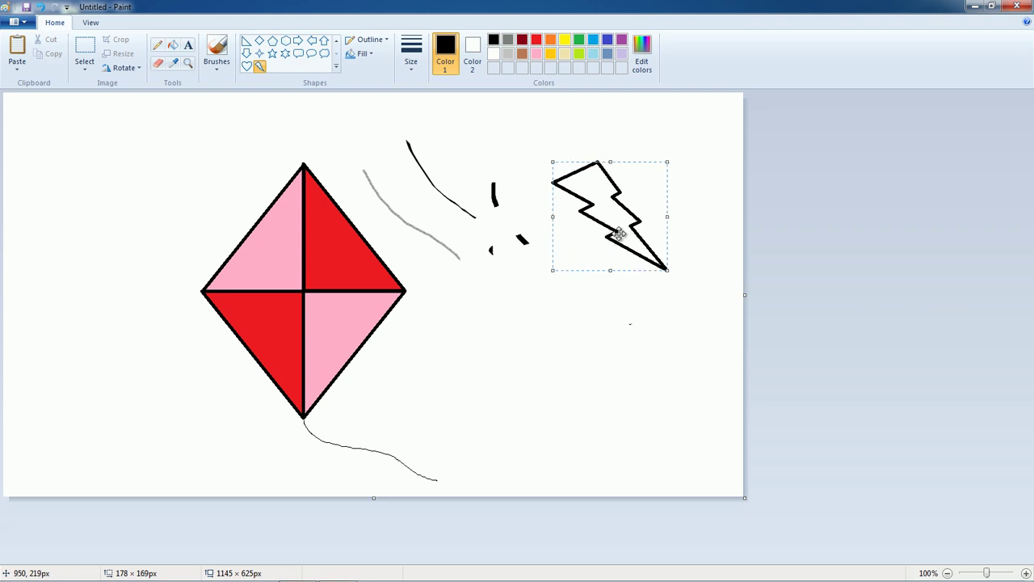
right_click(644, 246)
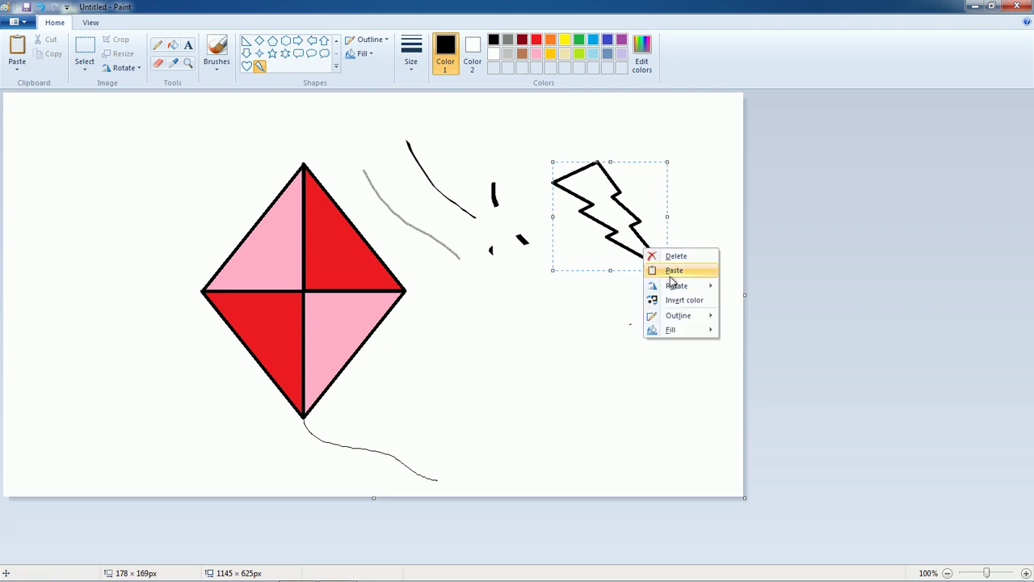
left_click(624, 246)
right_click(630, 240)
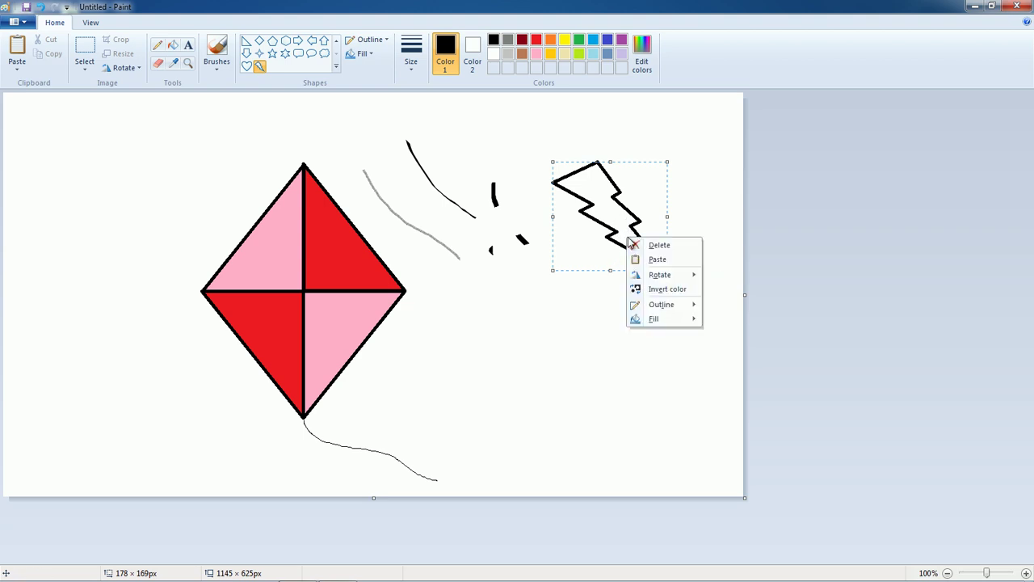
left_click(608, 212)
right_click(606, 213)
left_click(591, 252)
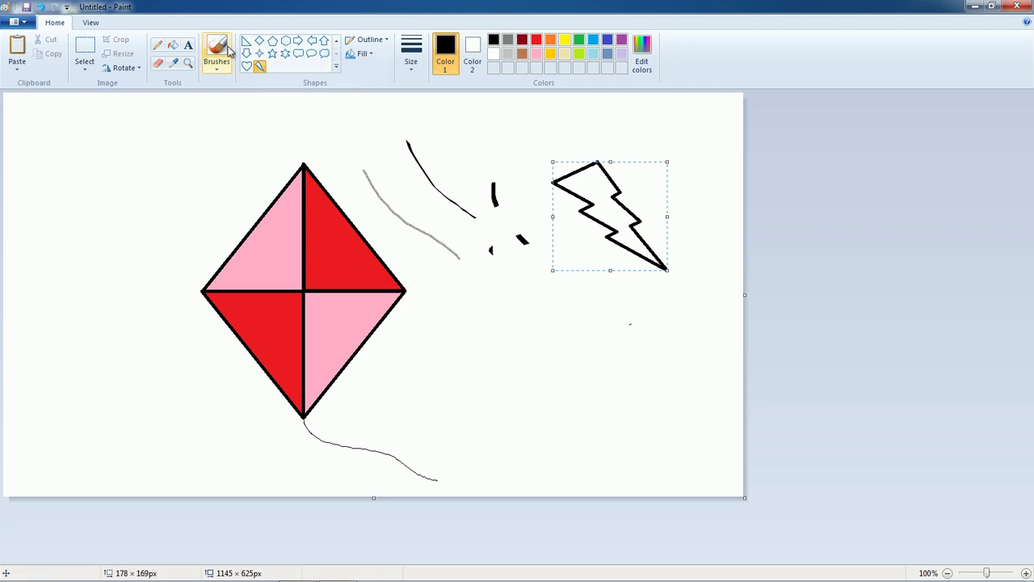
Fill the lightning bolt with red, undo the fill, and fill it with red again.
left_click(172, 47)
left_click(536, 39)
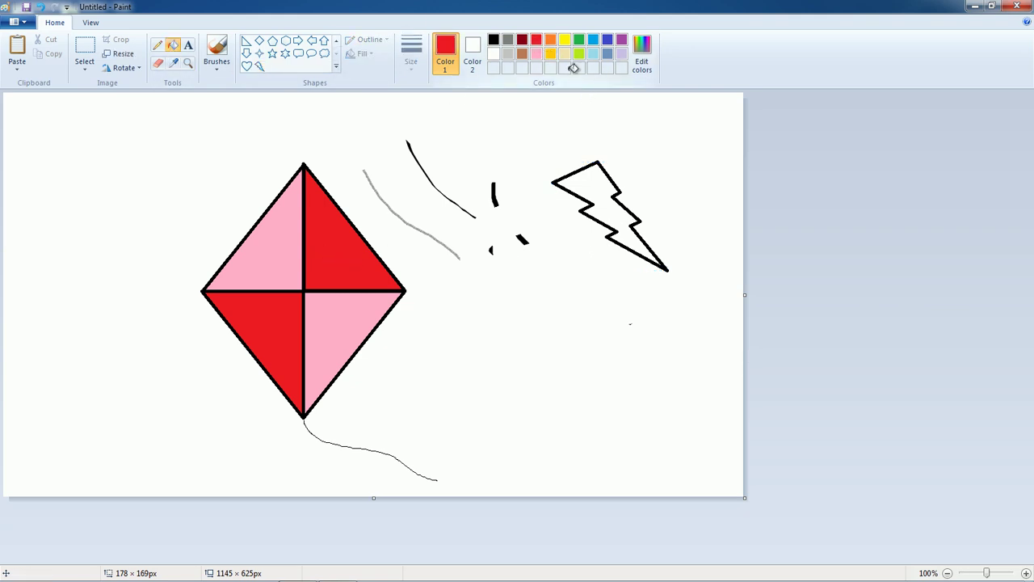
left_click(621, 220)
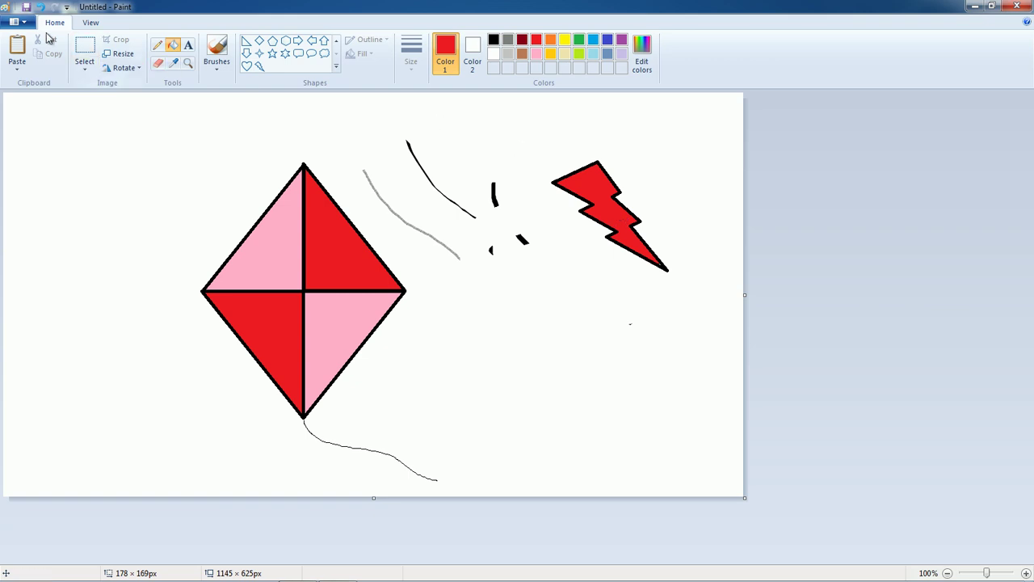
key("ctrl+z")
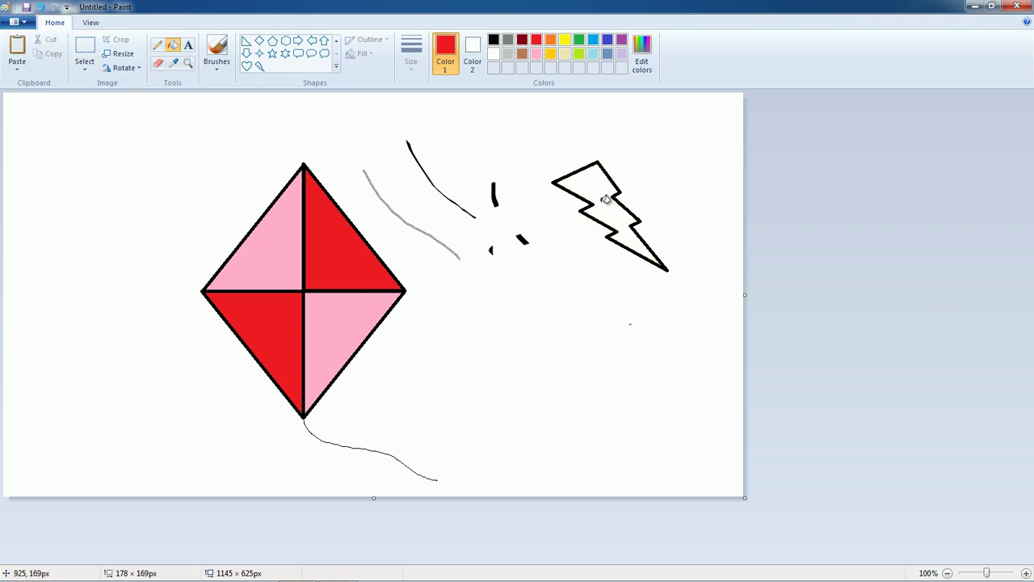
left_click(606, 200)
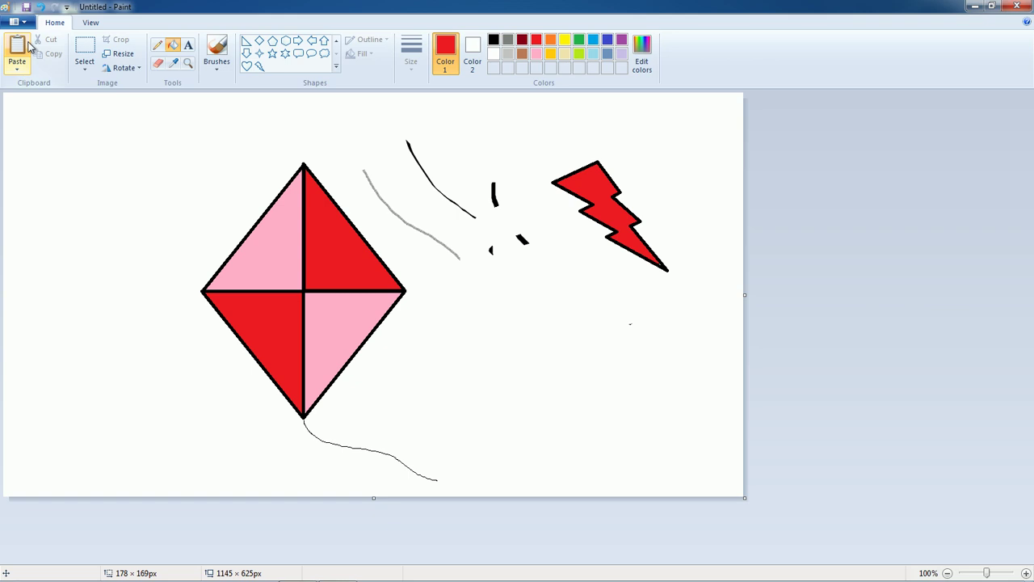
Select an area of about 302 × 243 px around the lightning bolt, invert its colors and move it into the canvas's upper-right corner.
left_click(84, 53)
left_click_drag(533, 143, 730, 299)
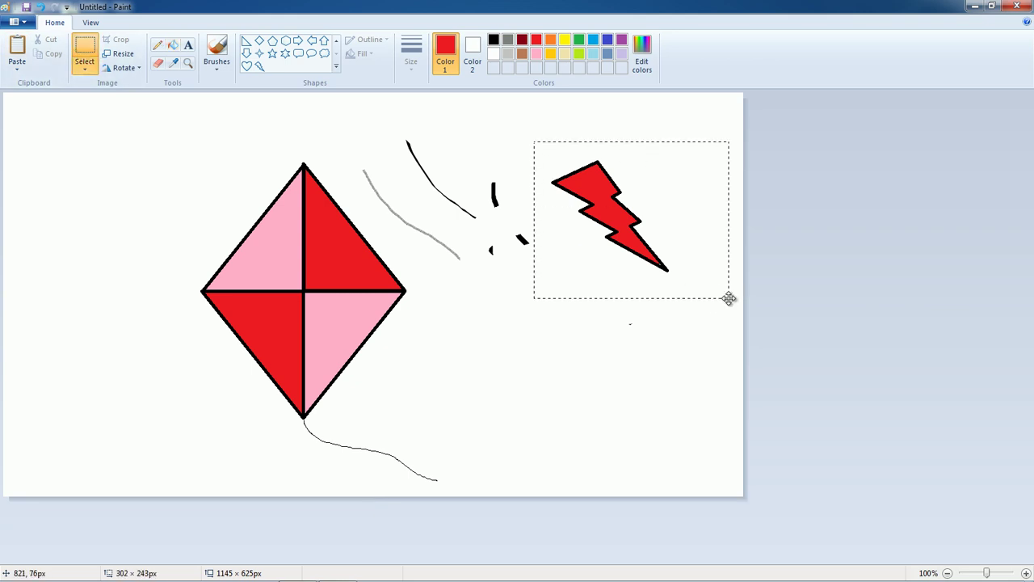
right_click(640, 240)
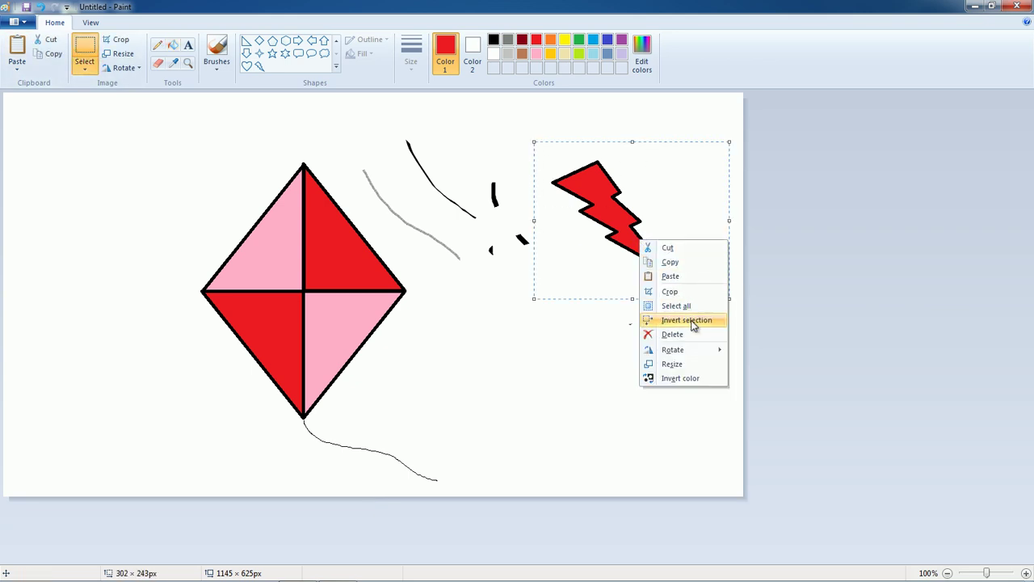
left_click(688, 377)
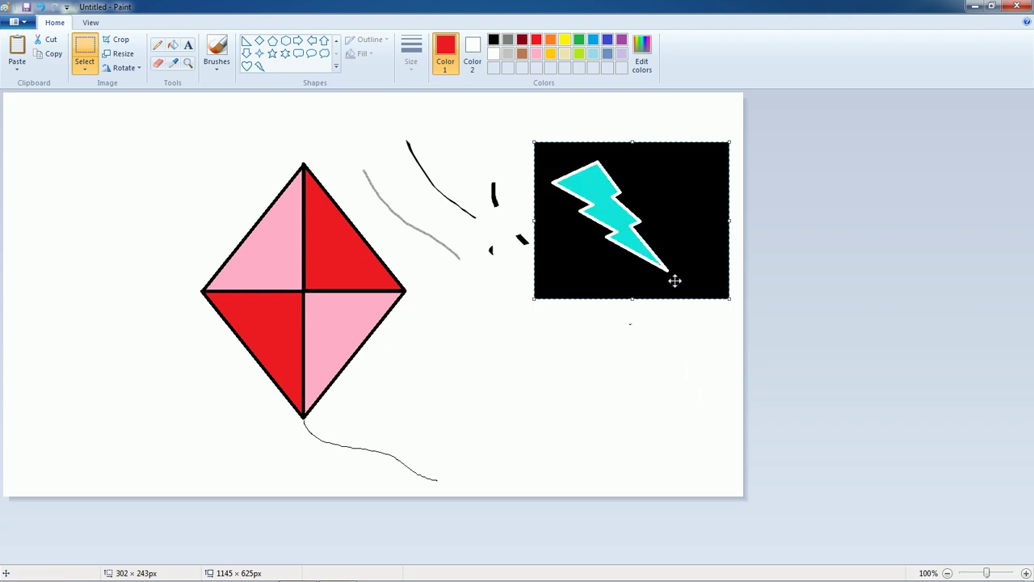
left_click_drag(628, 280, 626, 233)
left_click(697, 339)
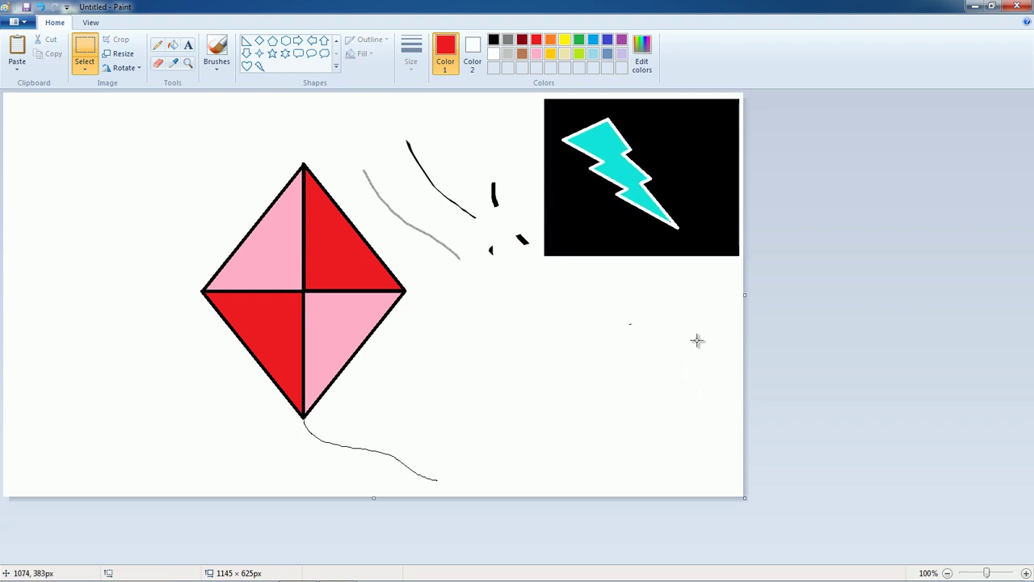
Draw a red five-point star about 124 × 138 px below the lightning bolt and a red hexagon about 151 × 150 px left of the kite.
left_click(274, 55)
left_click_drag(506, 299, 588, 388)
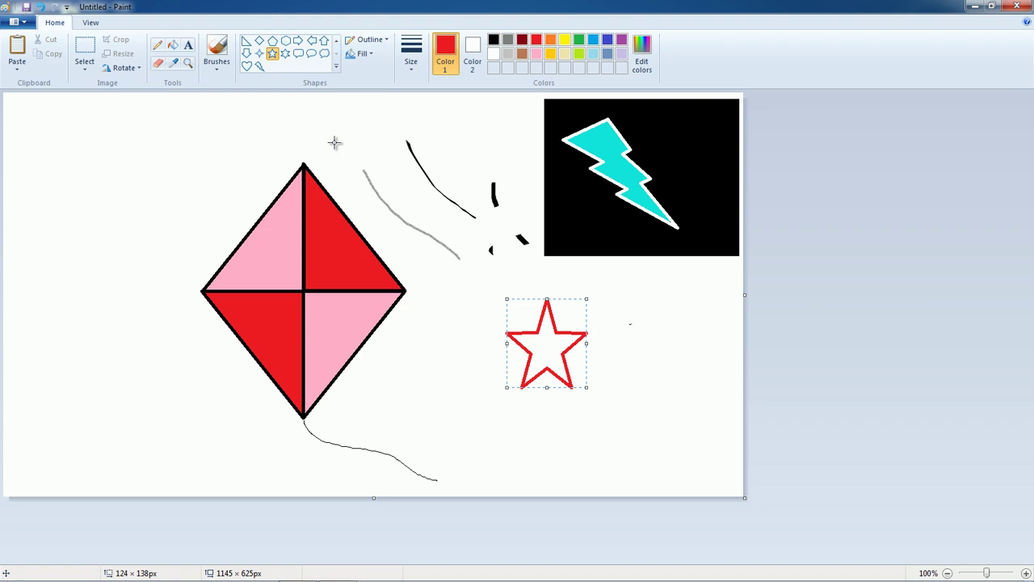
left_click(336, 42)
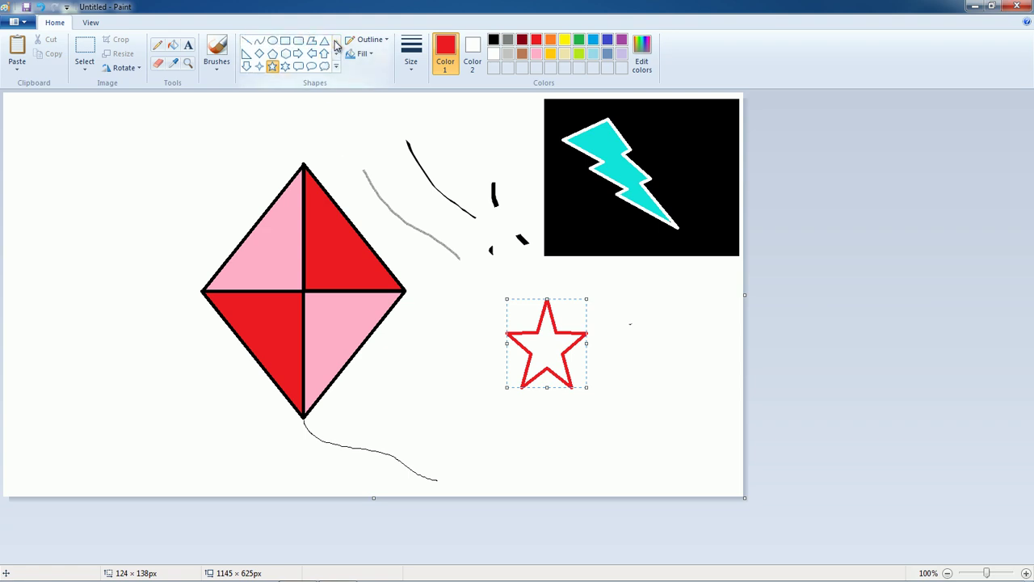
left_click(285, 54)
left_click_drag(97, 135, 194, 231)
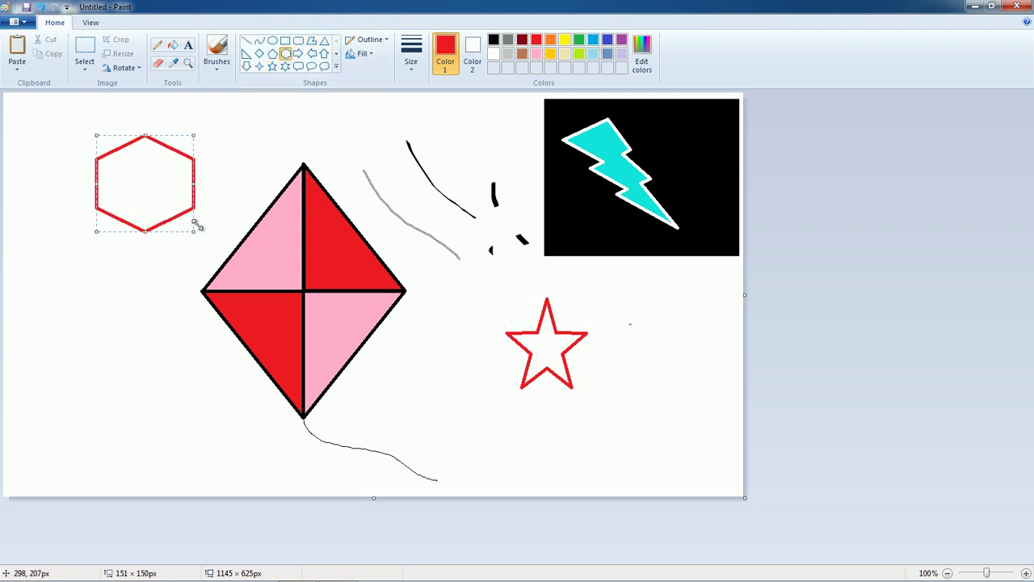
Draw a red open zigzag of three segments, about 225 × 168 px, with the Polygon tool at the kite's lower left.
left_click(313, 45)
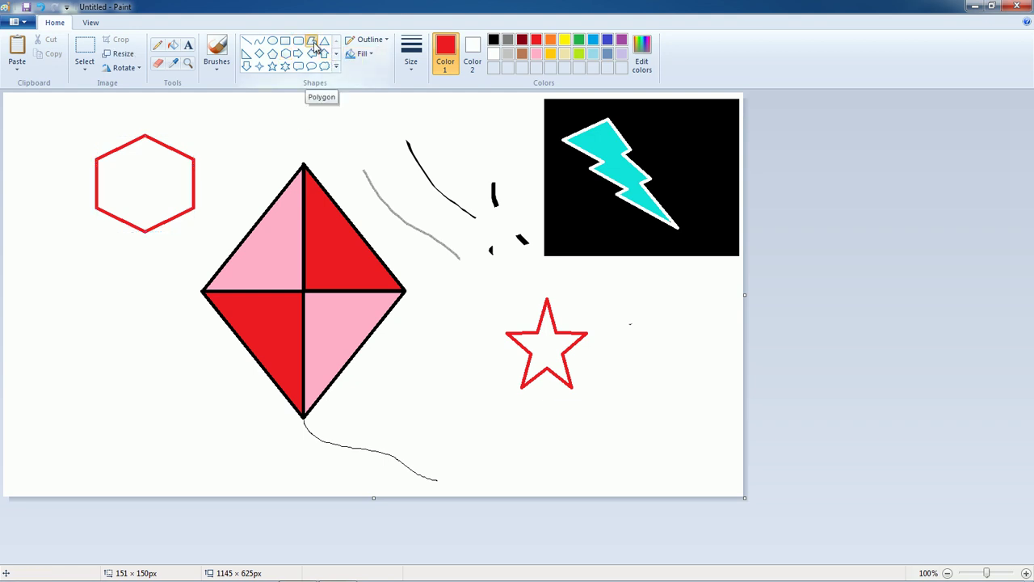
left_click_drag(69, 323, 165, 418)
left_click(176, 368)
left_click(214, 431)
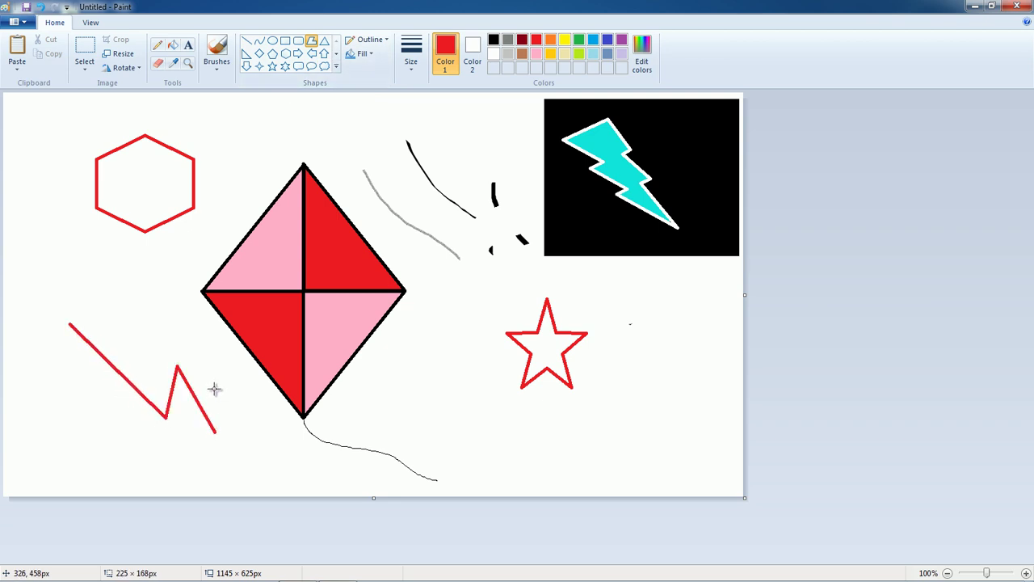
Undo the zigzag polygon, the hexagon and the star.
key("ctrl+z")
key("ctrl+z")
key("ctrl+z")
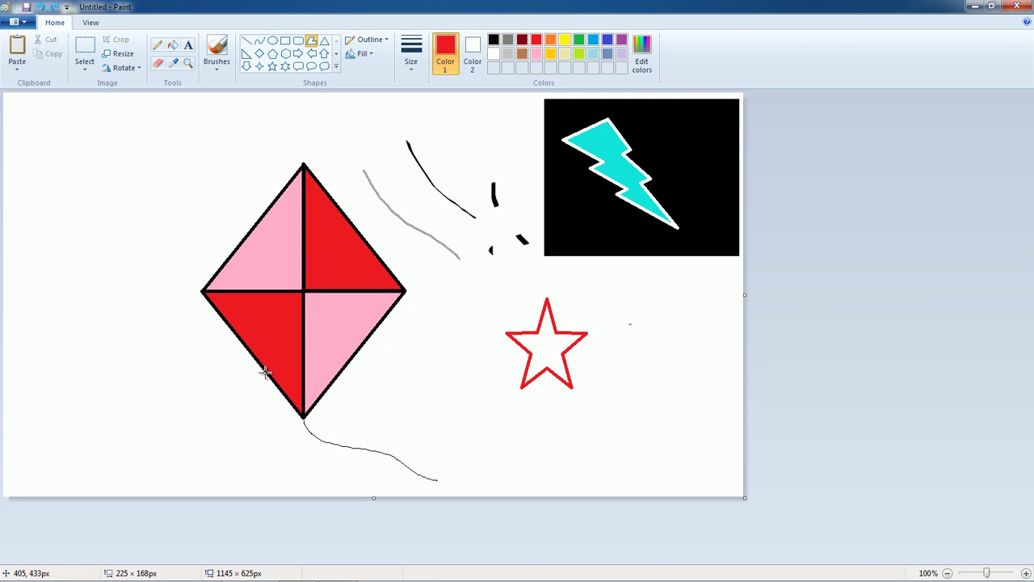
Draw a closed red fir-tree outline with three tiers, about 196 × 378 px, with the Polygon tool left of the kite.
left_click_drag(53, 236, 121, 130)
left_click(174, 246)
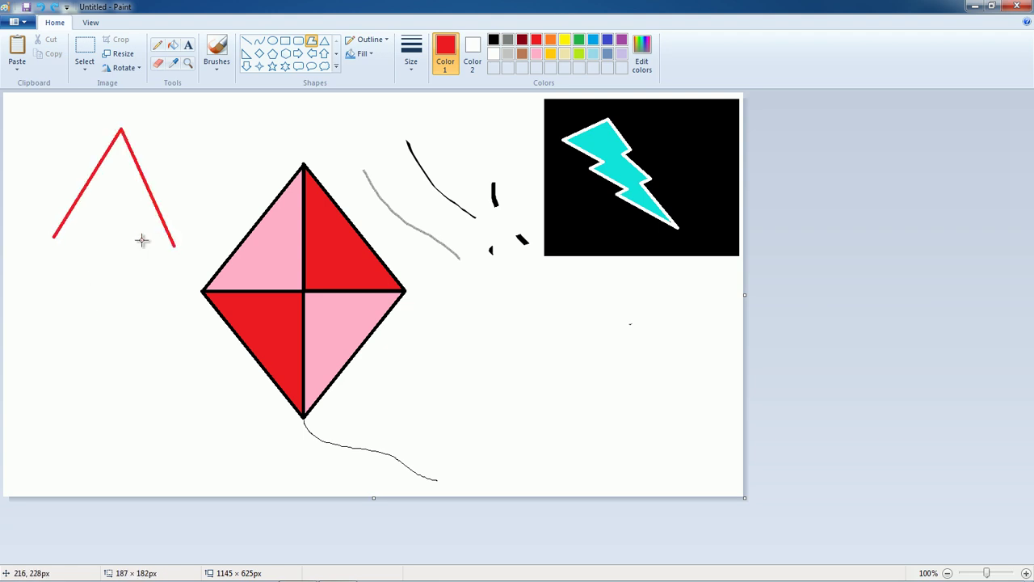
left_click(170, 309)
left_click(129, 309)
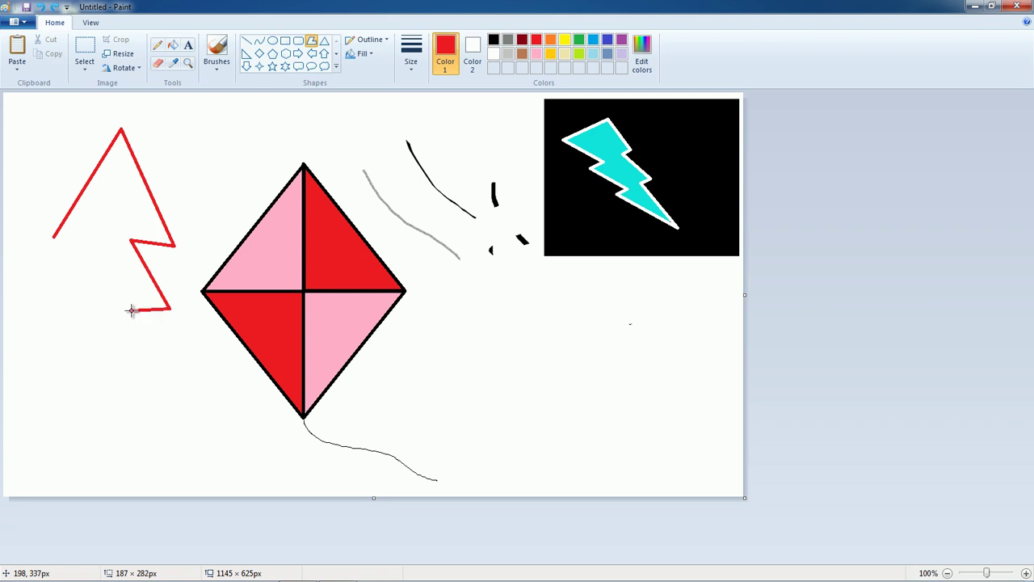
left_click(175, 372)
left_click(56, 370)
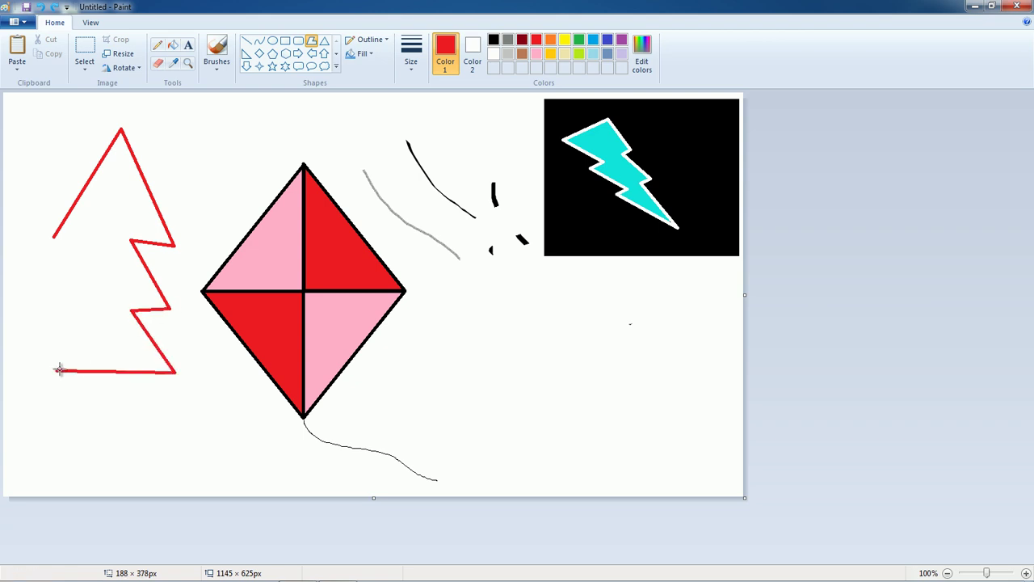
left_click(93, 312)
left_click(48, 309)
left_click(100, 251)
left_click(53, 236)
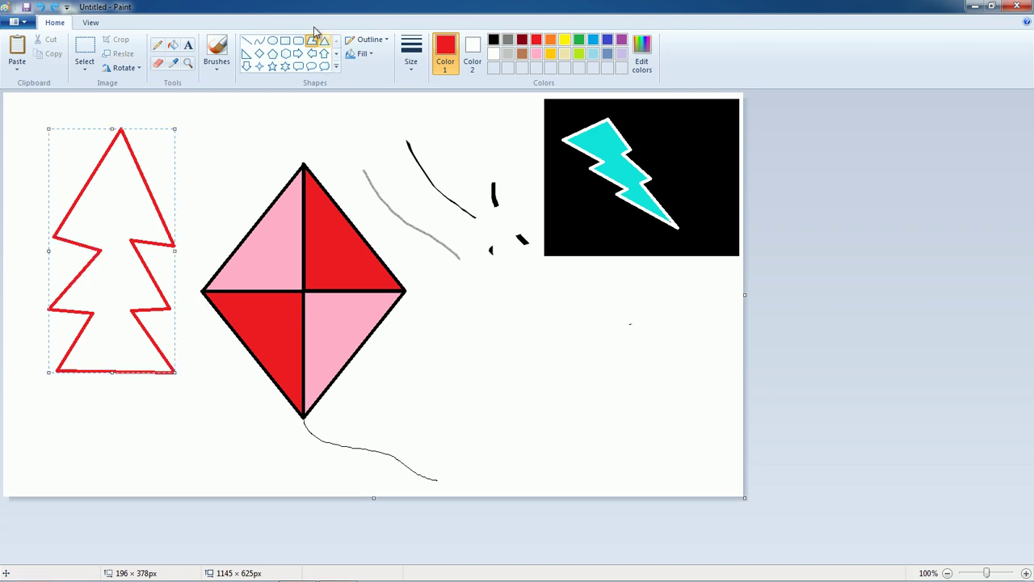
Pick the red from the kite's upper-right quarter with the Color picker and fill the fir tree with it.
left_click(174, 64)
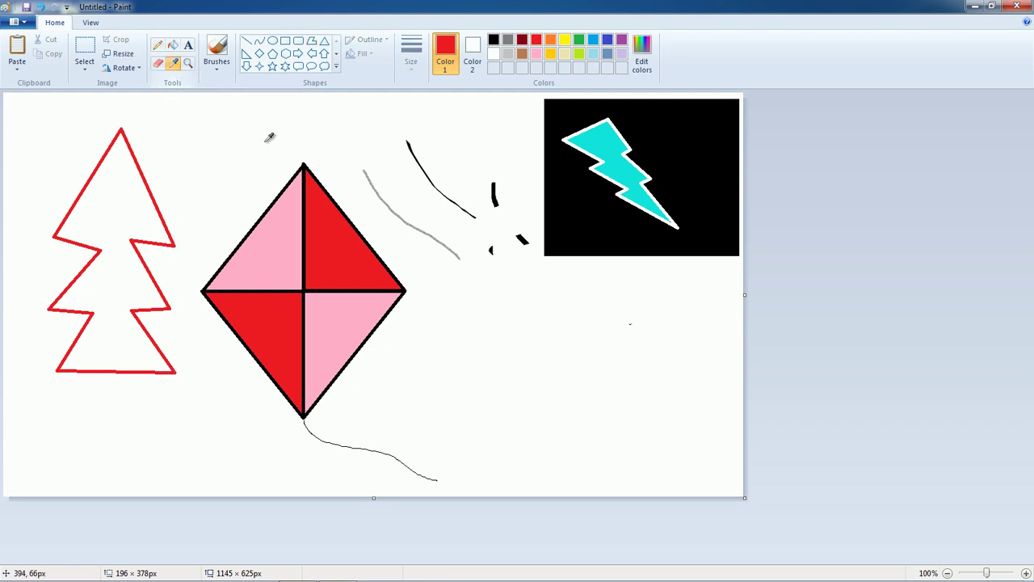
left_click(343, 252)
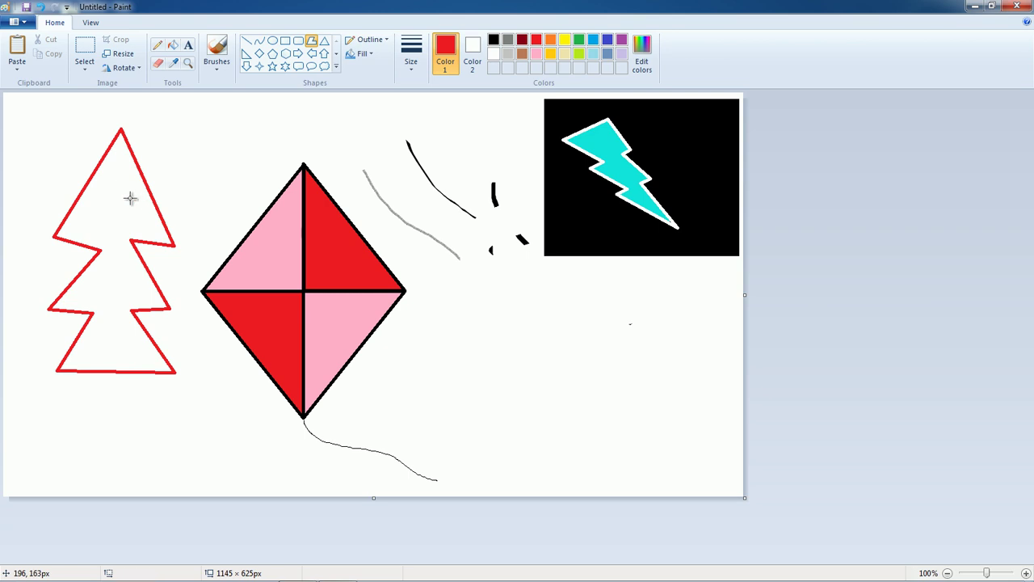
left_click(173, 45)
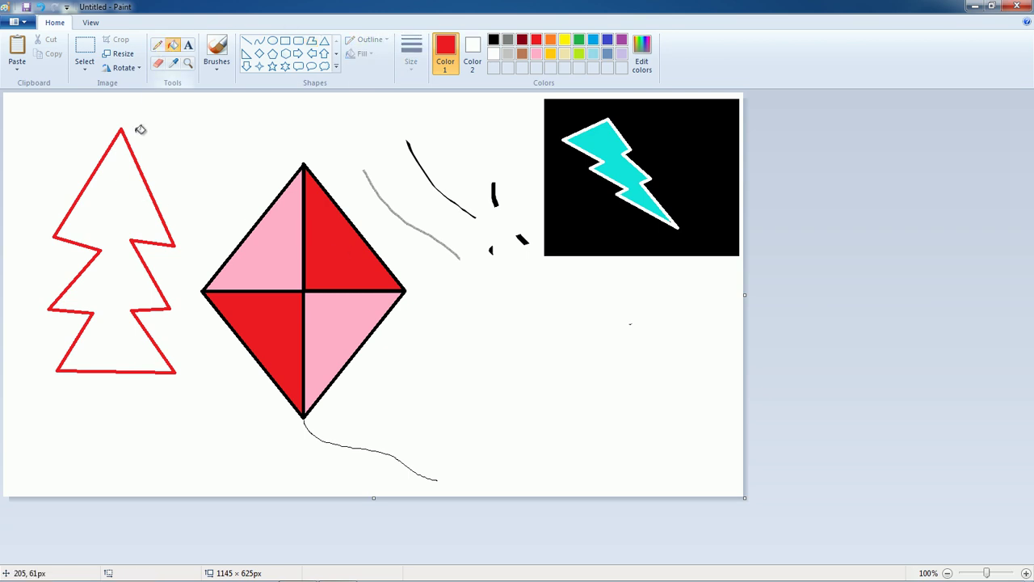
left_click(141, 176)
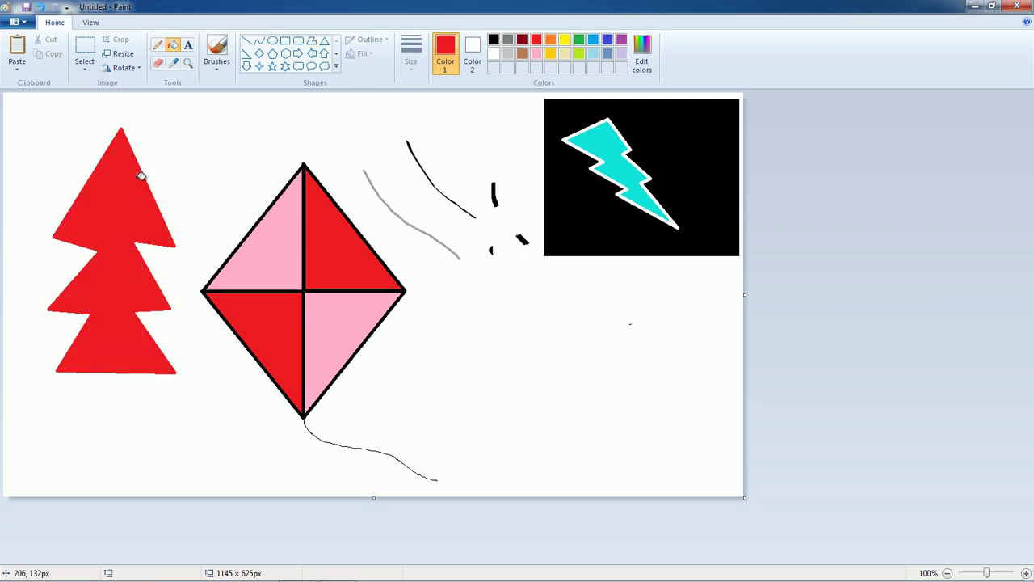
Pick the pink from the kite's upper-left quarter with the Color picker and fill the fir tree with it.
left_click(174, 63)
left_click(279, 226)
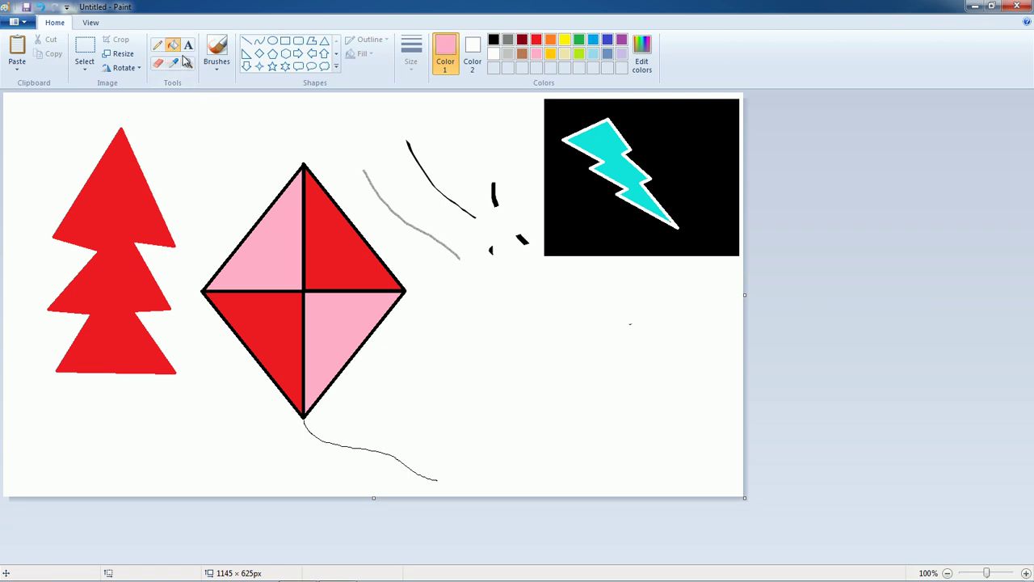
left_click(133, 187)
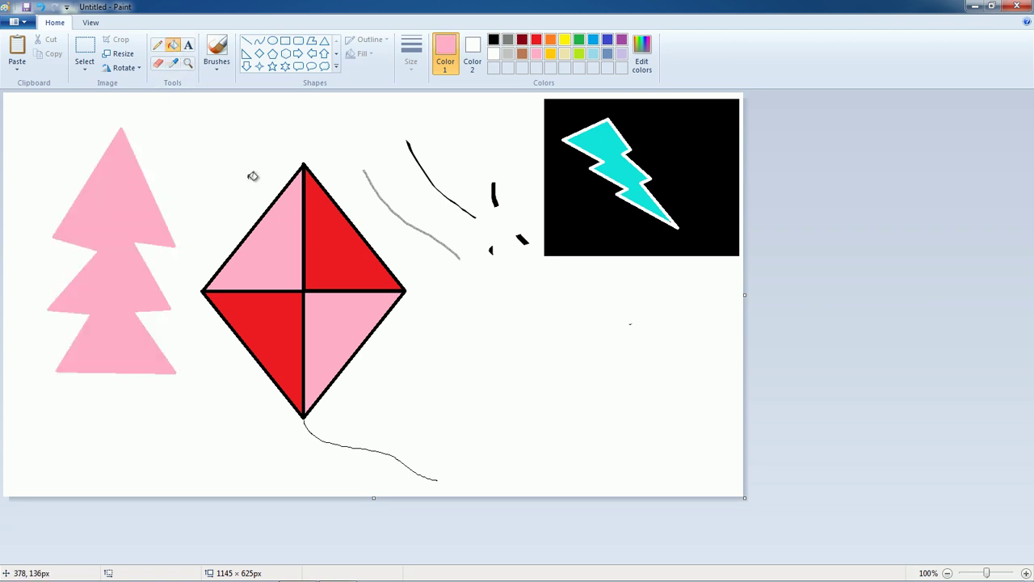
Examine the kite's top and the nearby brush strokes with the Magnifier at up to 400%, returning to 100%.
left_click(188, 64)
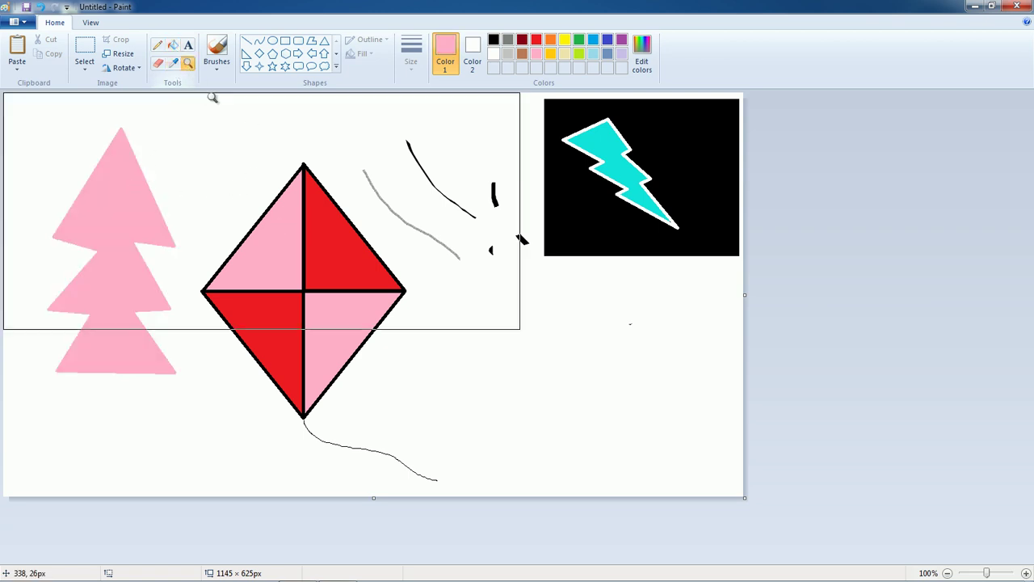
left_click(282, 173)
left_click(498, 261)
left_click(516, 274)
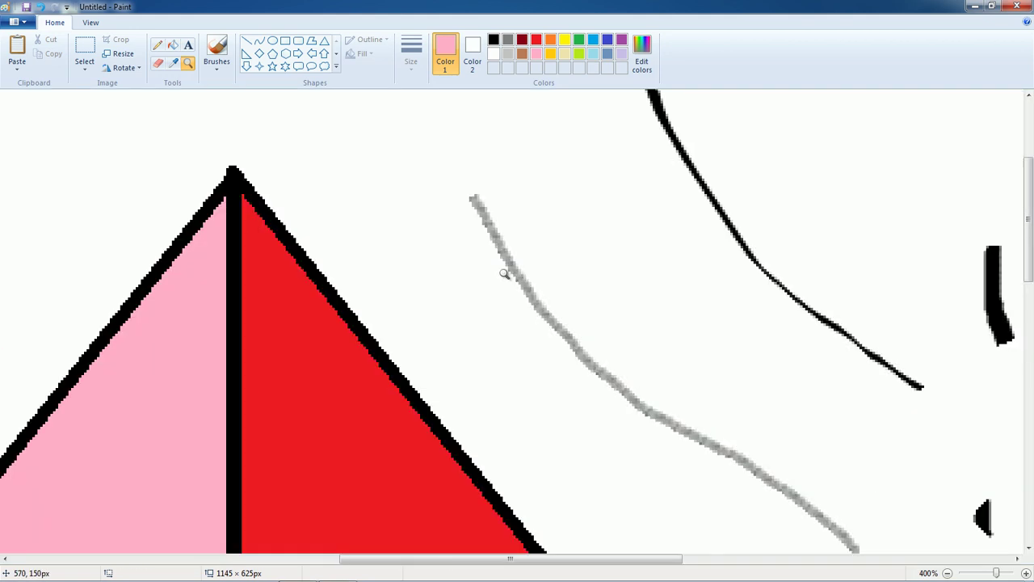
right_click(439, 240)
right_click(439, 240)
right_click(439, 240)
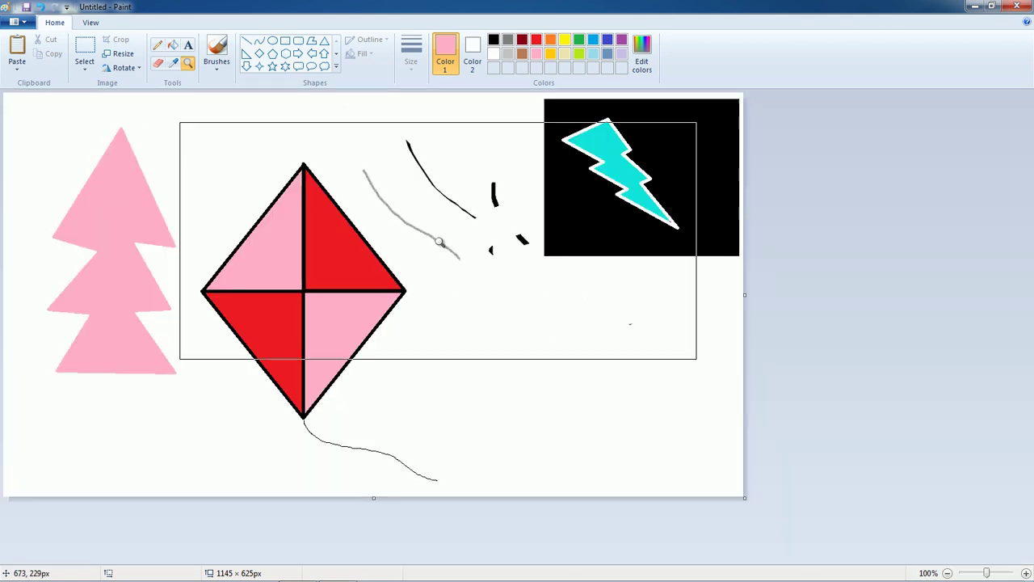
right_click(397, 233)
left_click(157, 140)
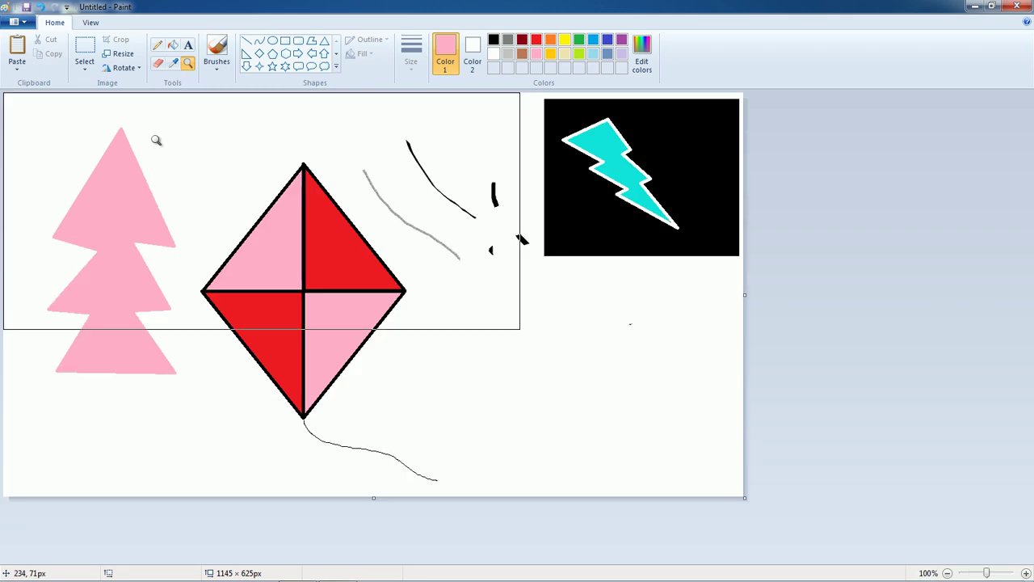
left_click(190, 156)
right_click(227, 169)
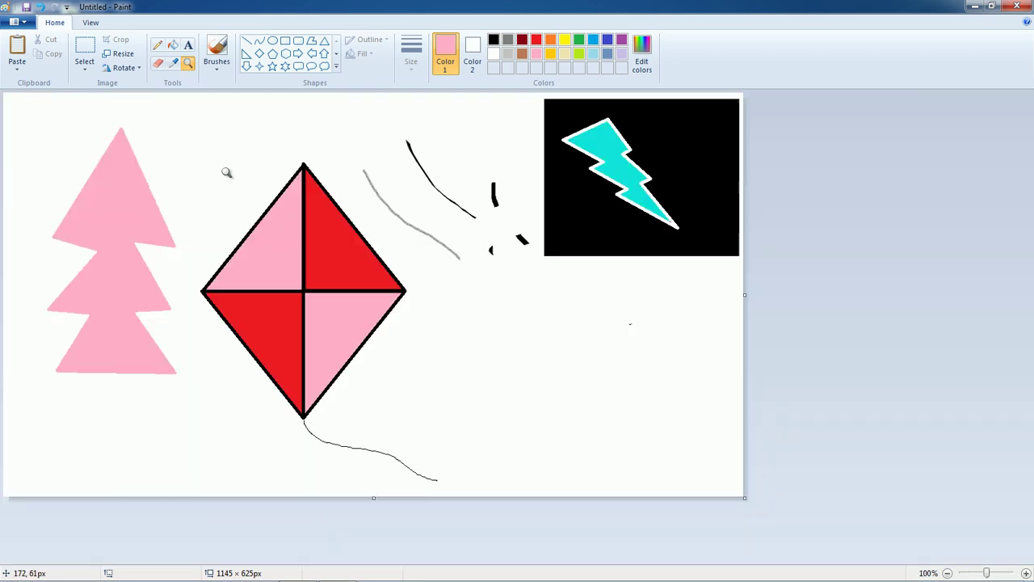
left_click(140, 70)
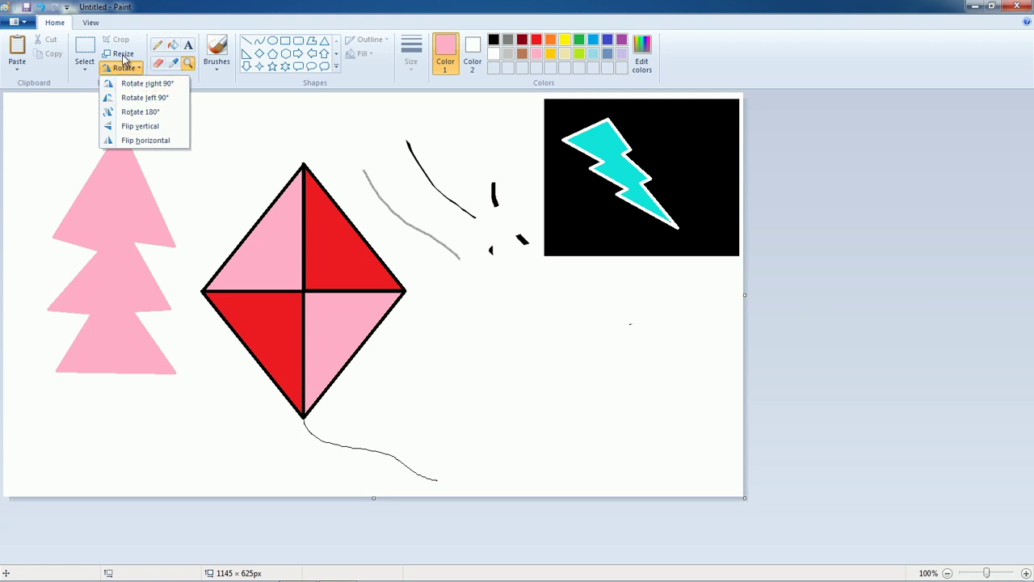
left_click(146, 201)
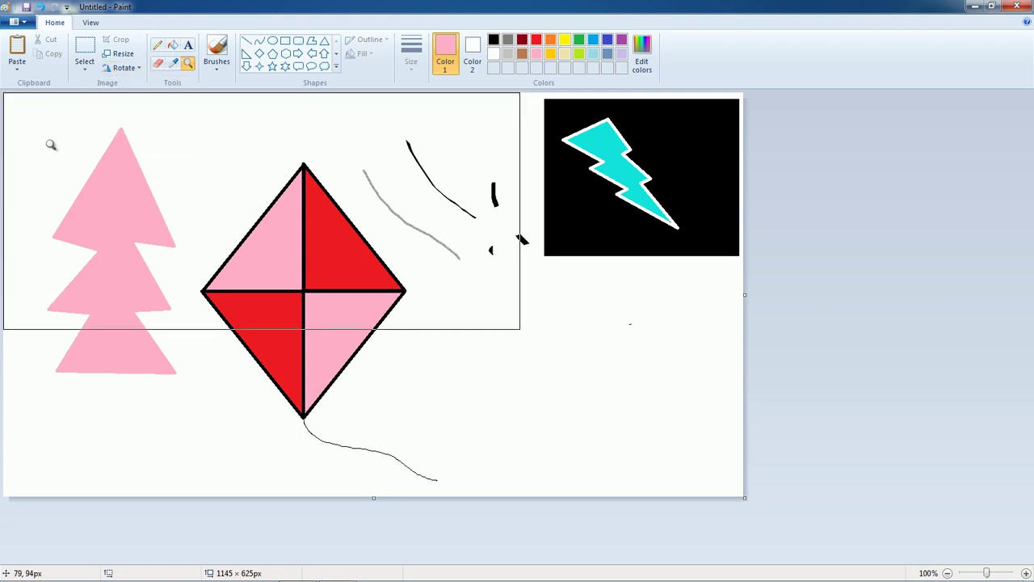
left_click(118, 54)
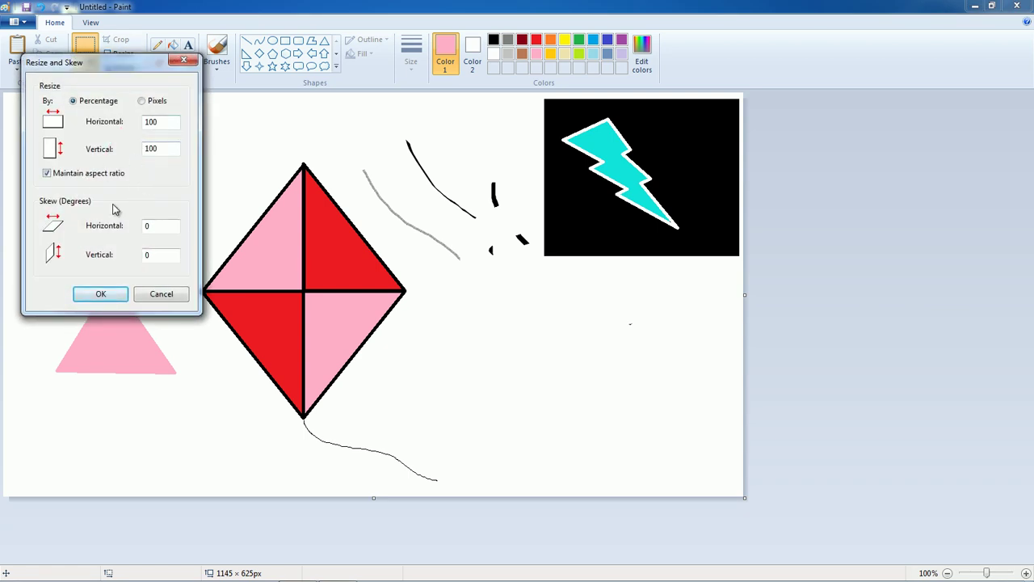
left_click(158, 101)
left_click(184, 60)
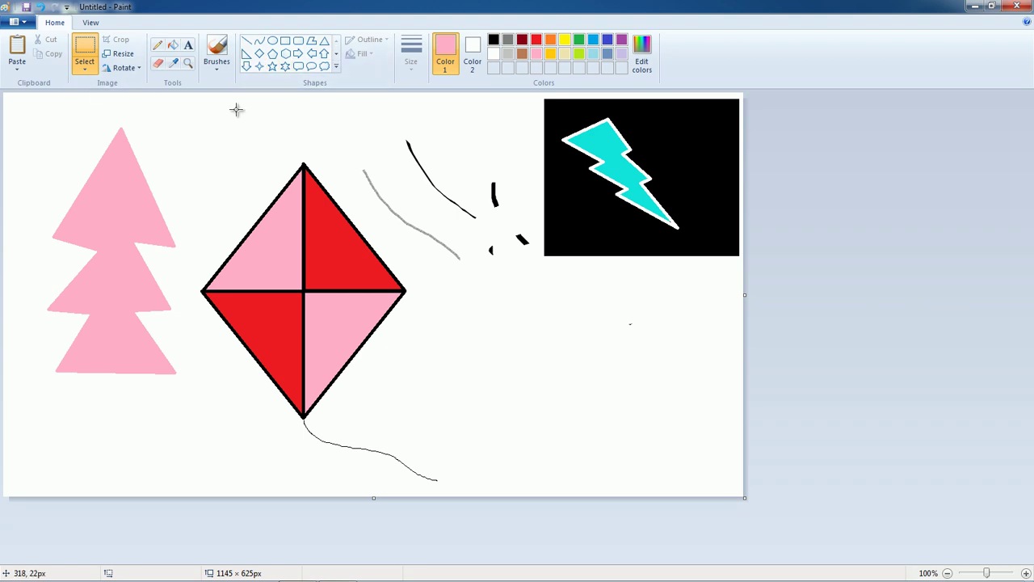
Define a muted purple custom color with red 198, green 108 and blue 184 as Color 1.
left_click(644, 61)
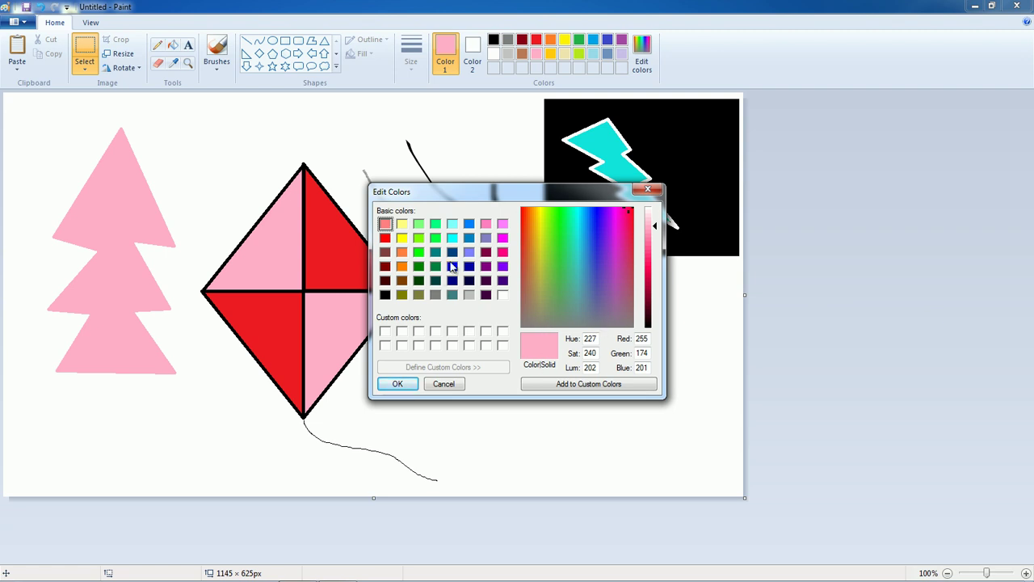
left_click(617, 276)
left_click(654, 257)
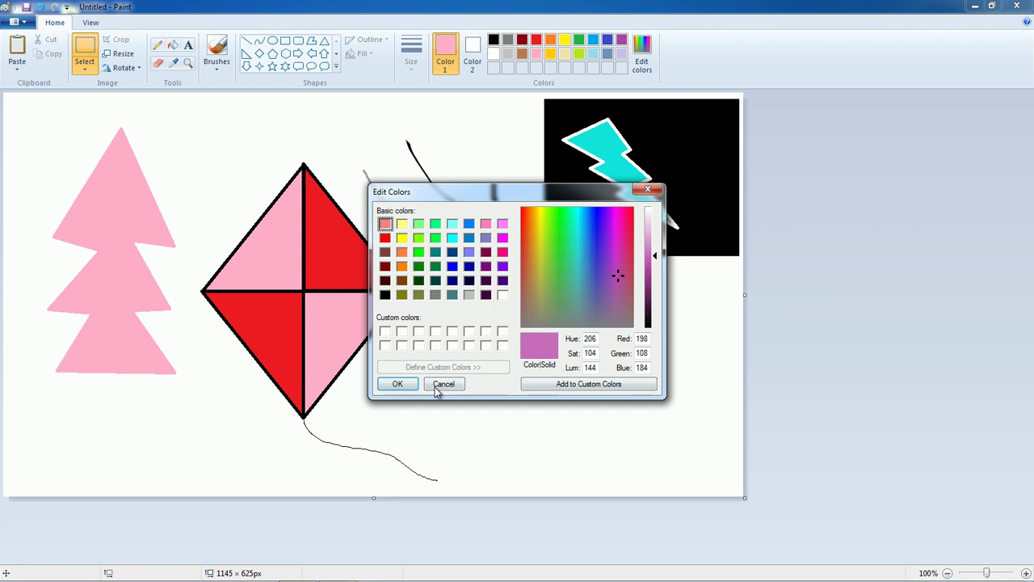
left_click(399, 383)
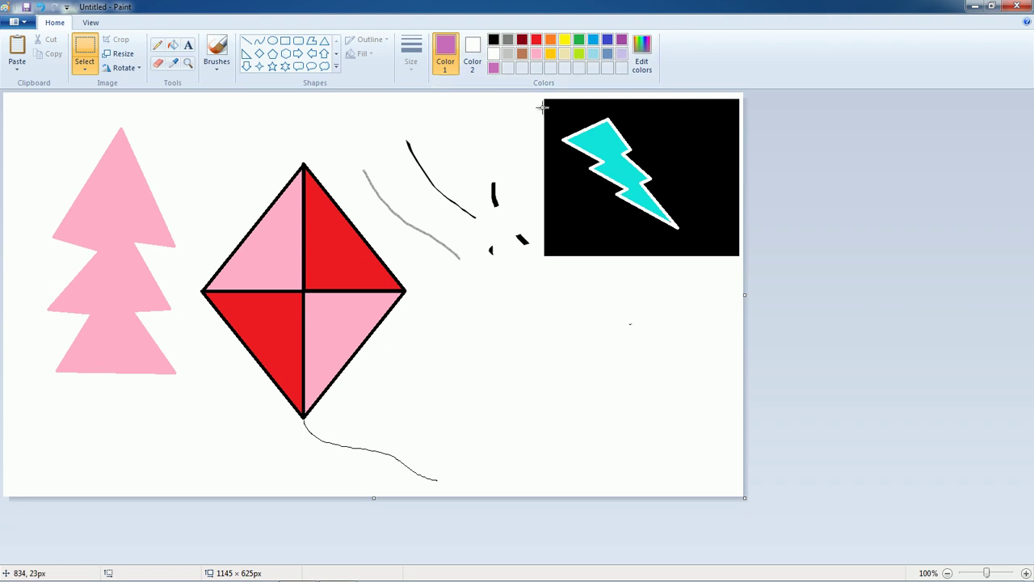
Set Color 2 to black.
left_click(470, 67)
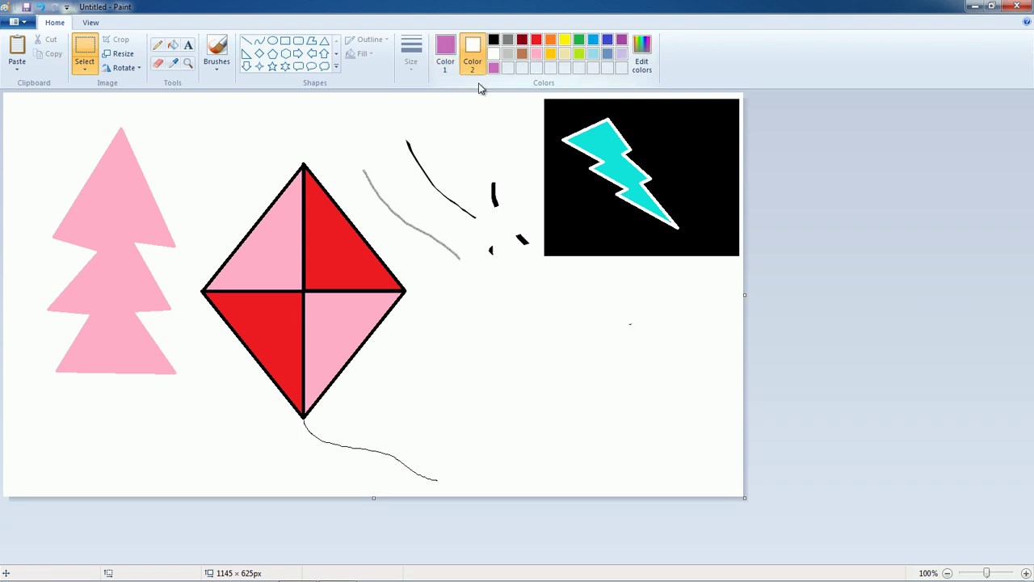
left_click(449, 61)
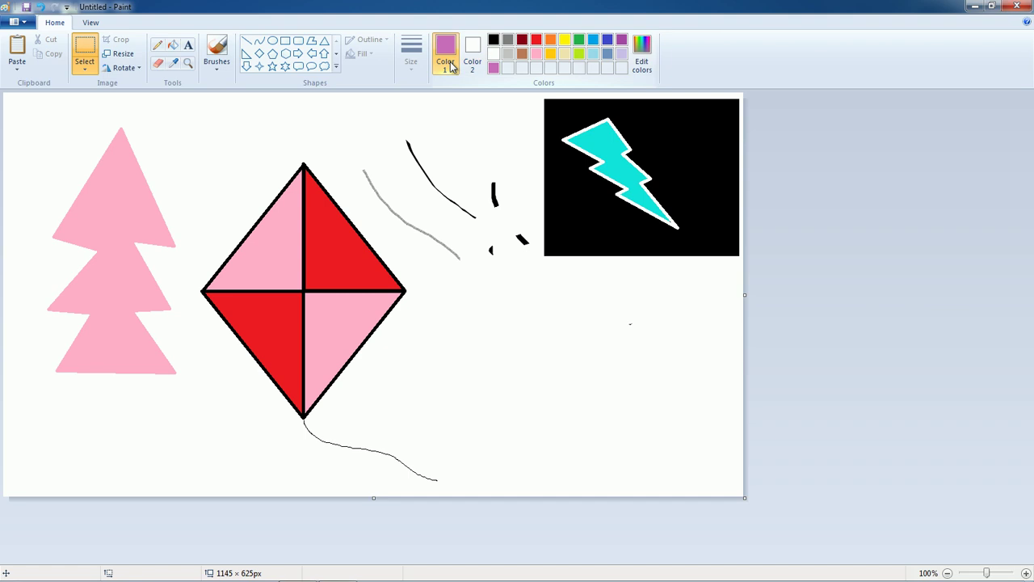
left_click(471, 65)
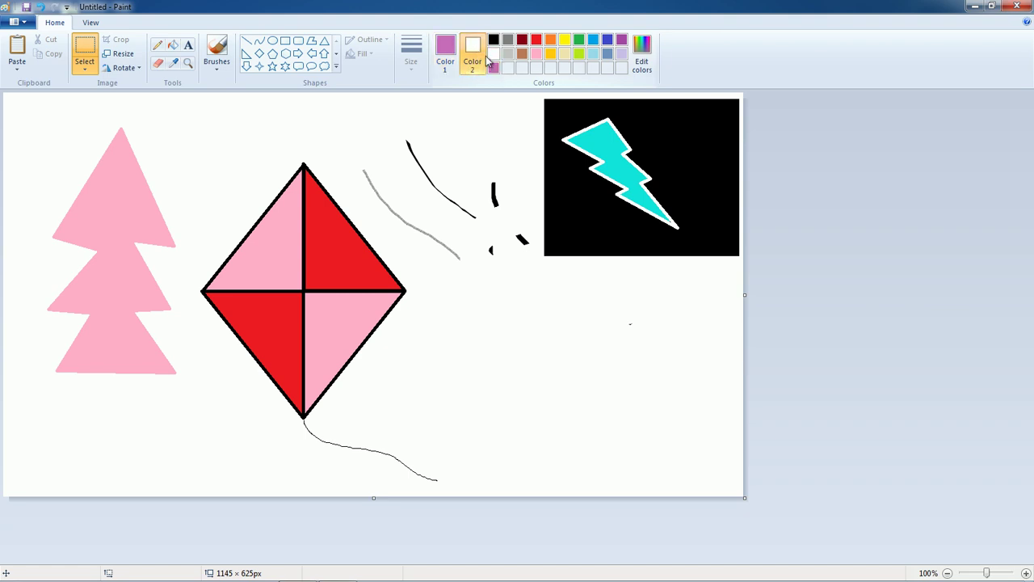
left_click(493, 39)
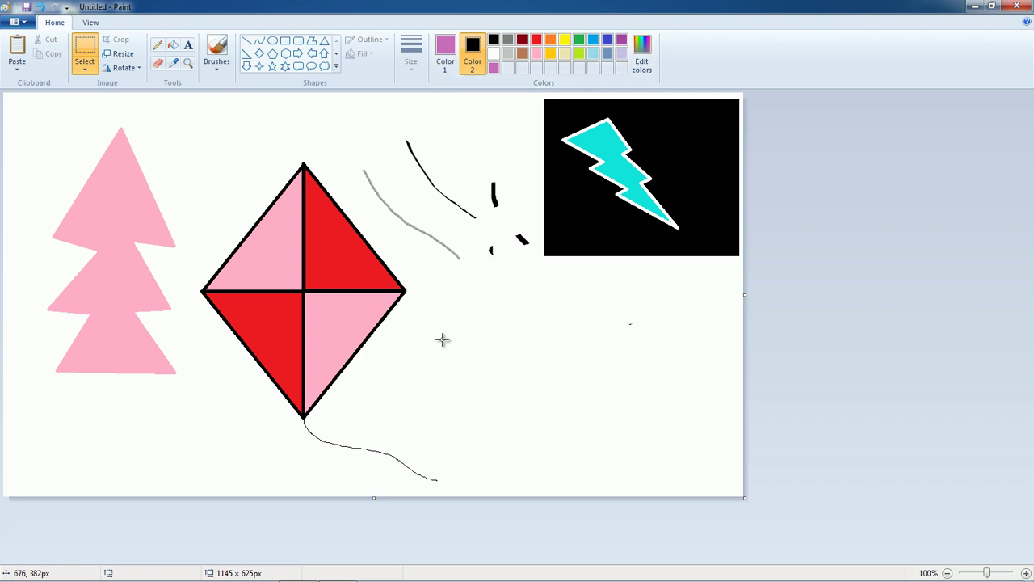
Draw two purple rounded rectangles side by side below the black rectangle, about 207 × 140 px and 154 × 118 px.
left_click(298, 40)
left_click_drag(481, 312, 615, 402)
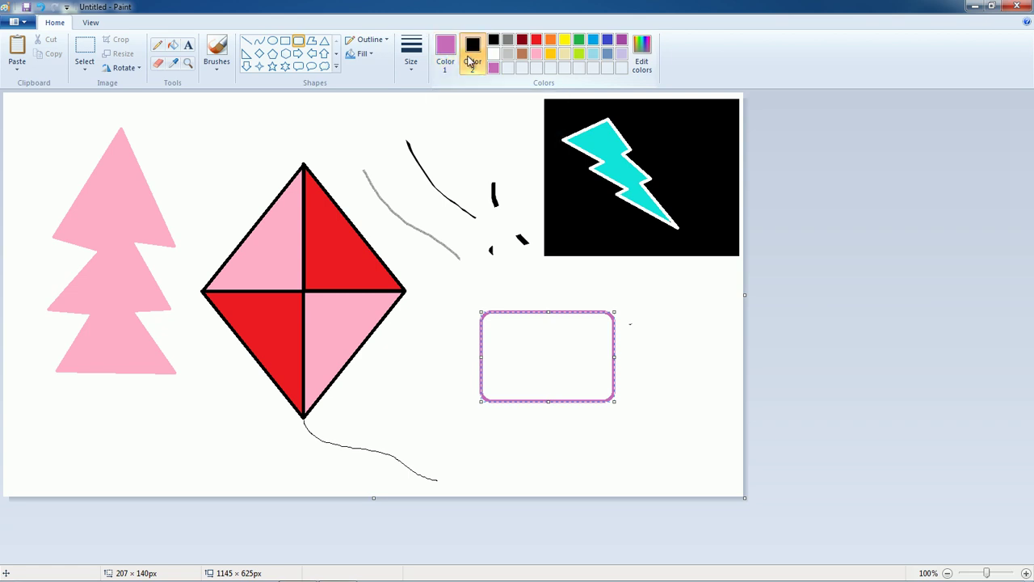
left_click_drag(648, 319, 747, 394)
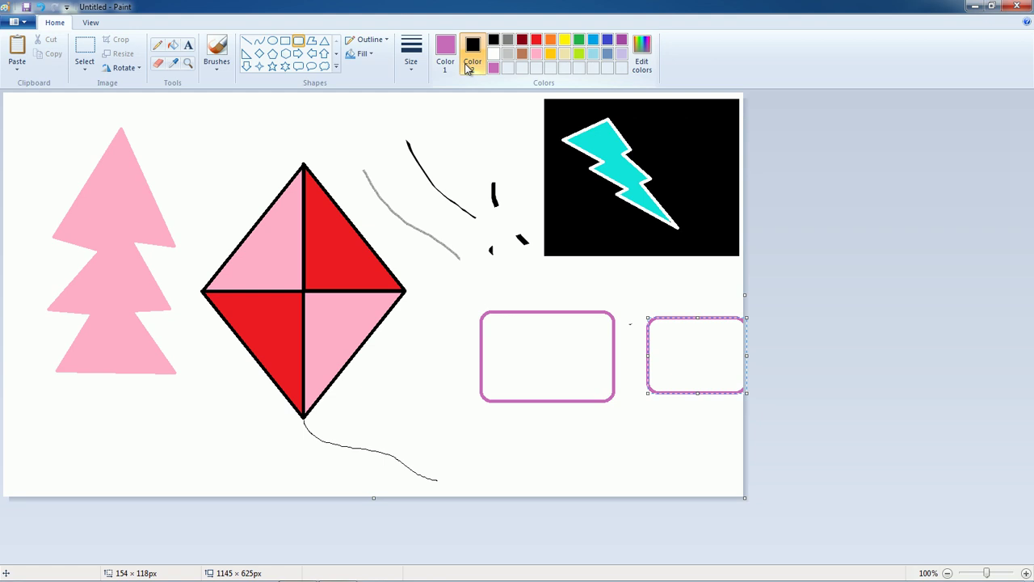
Apply the thickest line size to the rightmost rounded rectangle and draw another, about 128 × 117 px, at the kite's lower right.
left_click(412, 64)
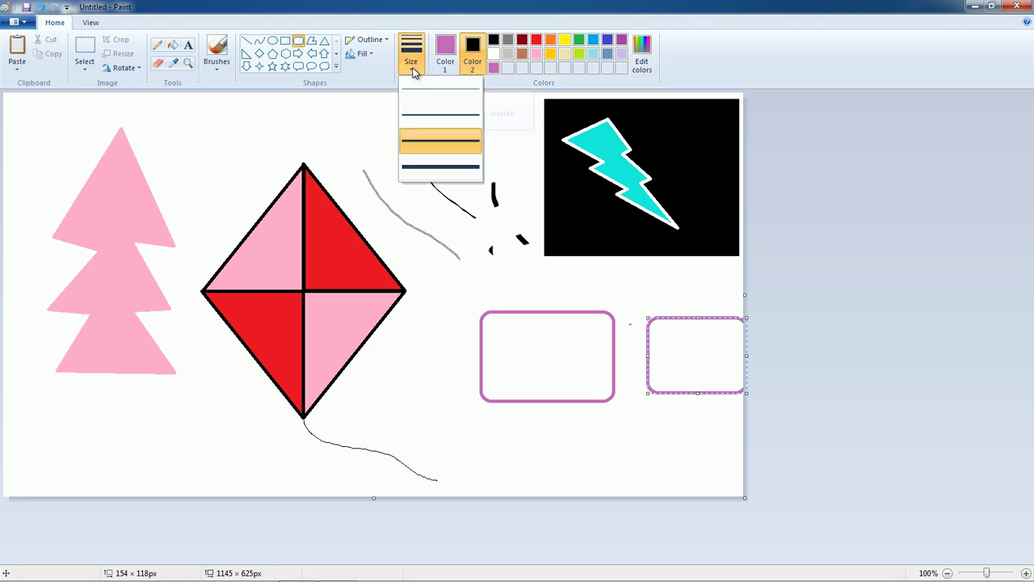
left_click(431, 168)
left_click_drag(380, 361, 462, 435)
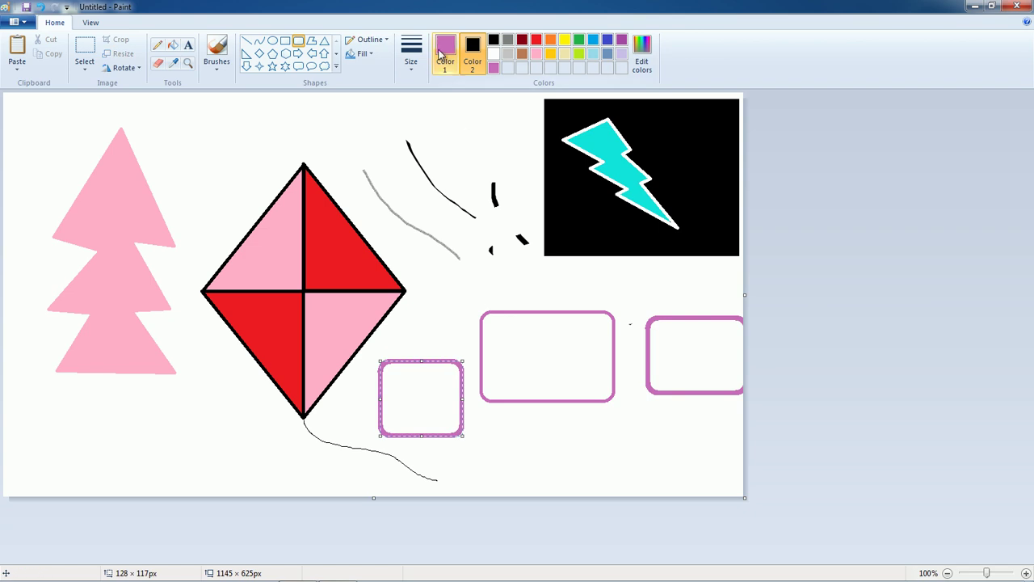
Apply the thinnest line size to the rounded rectangle at the kite's lower right and draw another, about 91 × 78 px, above the gray stroke.
left_click(422, 72)
left_click(429, 94)
left_click_drag(353, 111, 410, 159)
Apply the second-thinnest line size to the rounded rectangle above the gray stroke and draw another, about 85 × 81 px, beside the black rectangle.
left_click(412, 63)
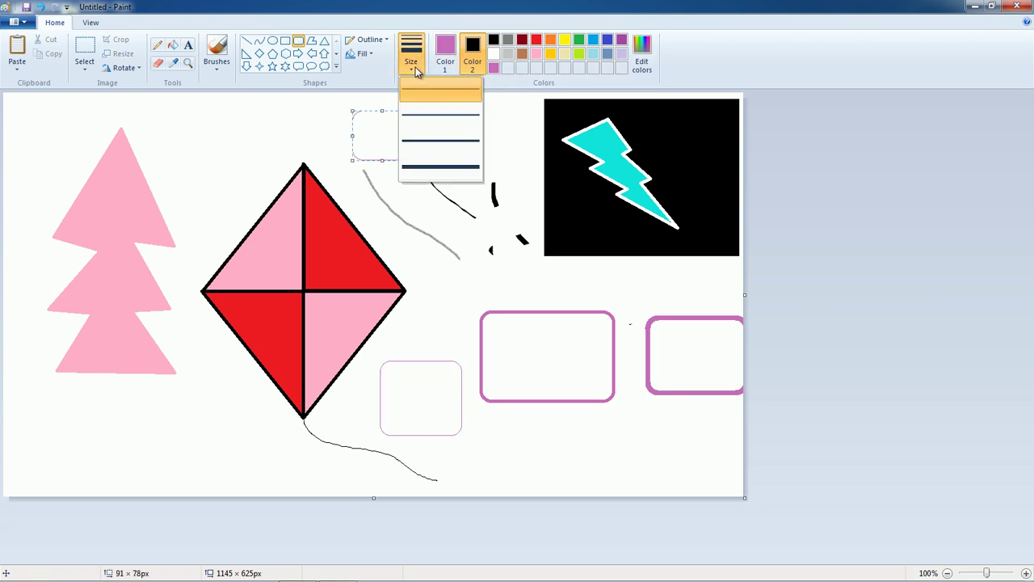
left_click(429, 111)
left_click_drag(450, 123, 505, 174)
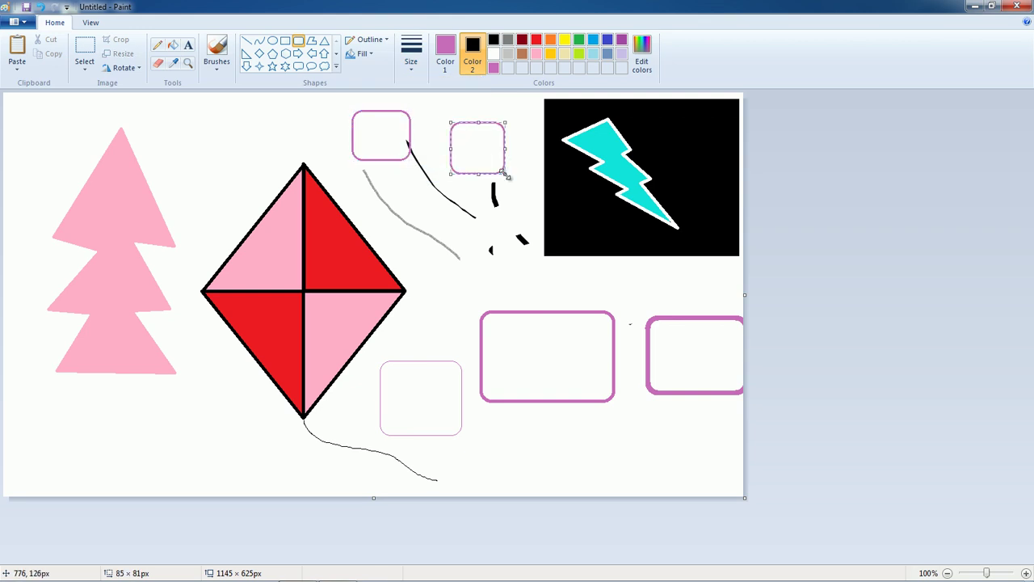
Set Color 2 to dark red and give the selected rounded rectangle beside the black rectangle a Watercolor fill.
left_click(371, 54)
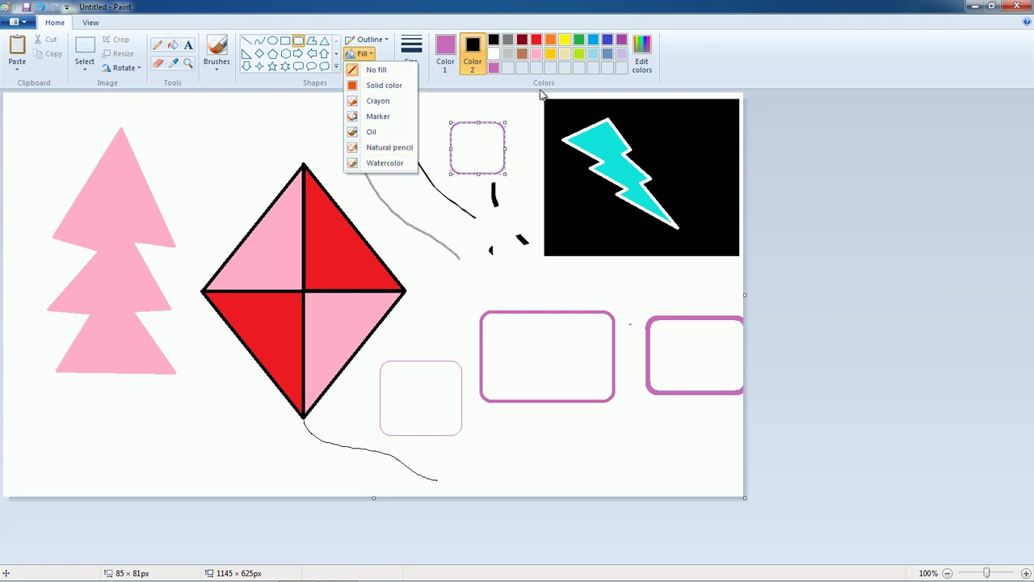
left_click(502, 69)
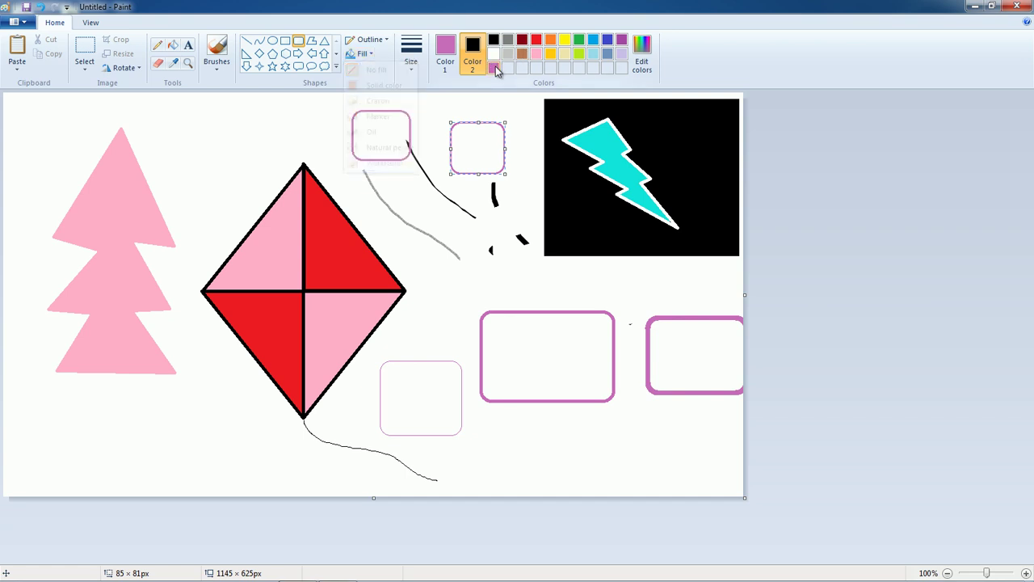
left_click(550, 54)
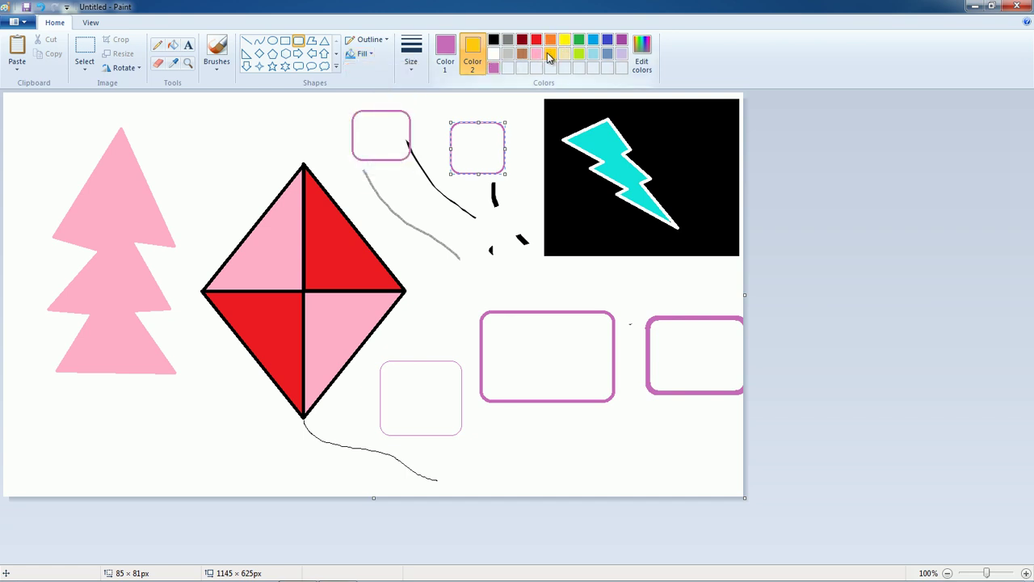
left_click(445, 63)
left_click(361, 53)
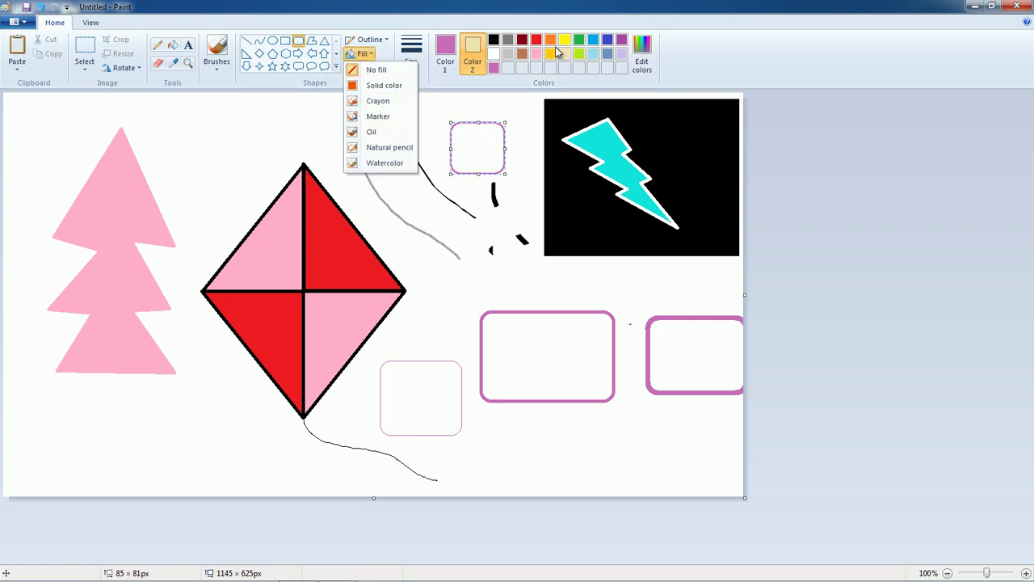
left_click(531, 42)
left_click(522, 40)
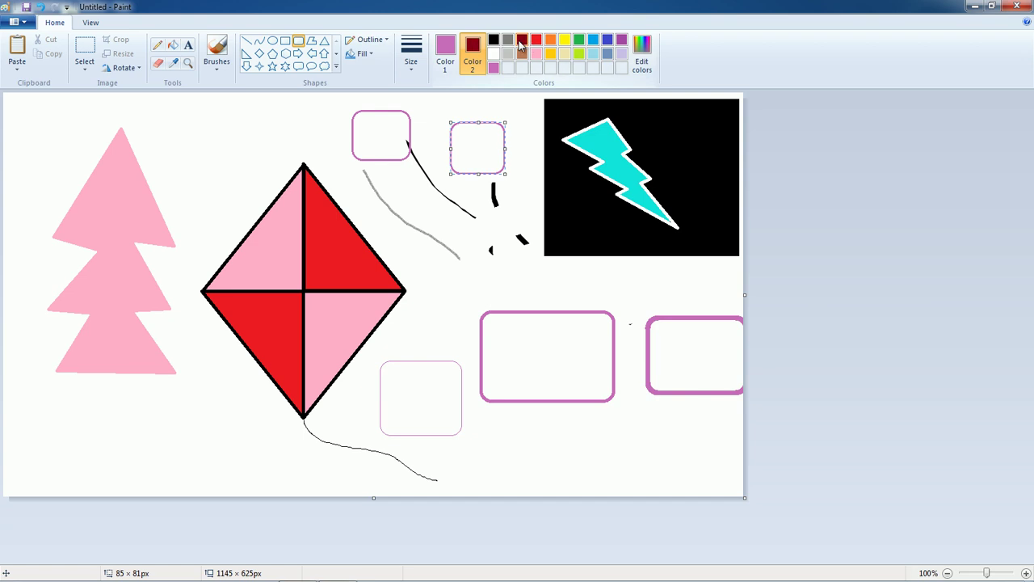
left_click(360, 54)
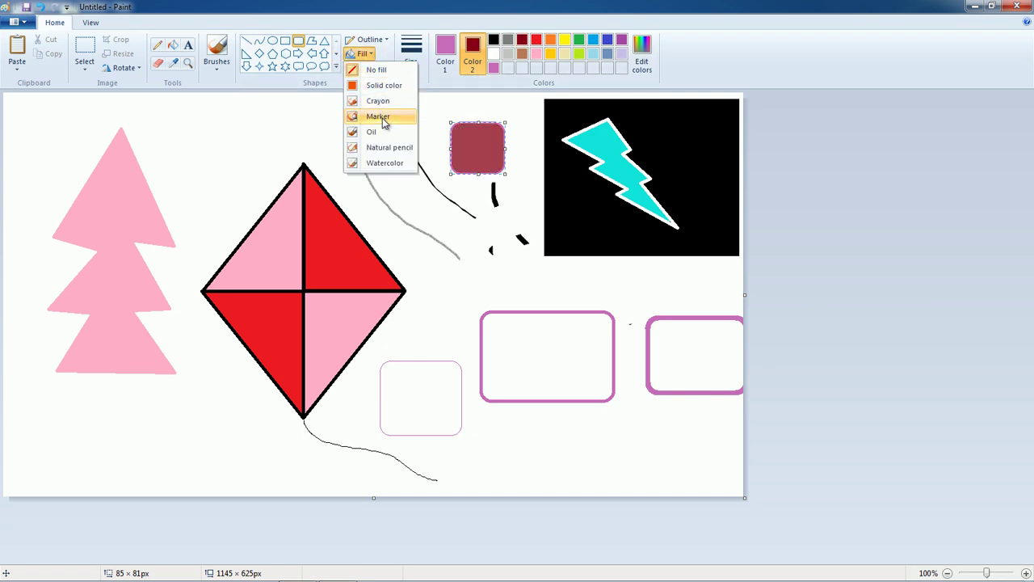
left_click(392, 164)
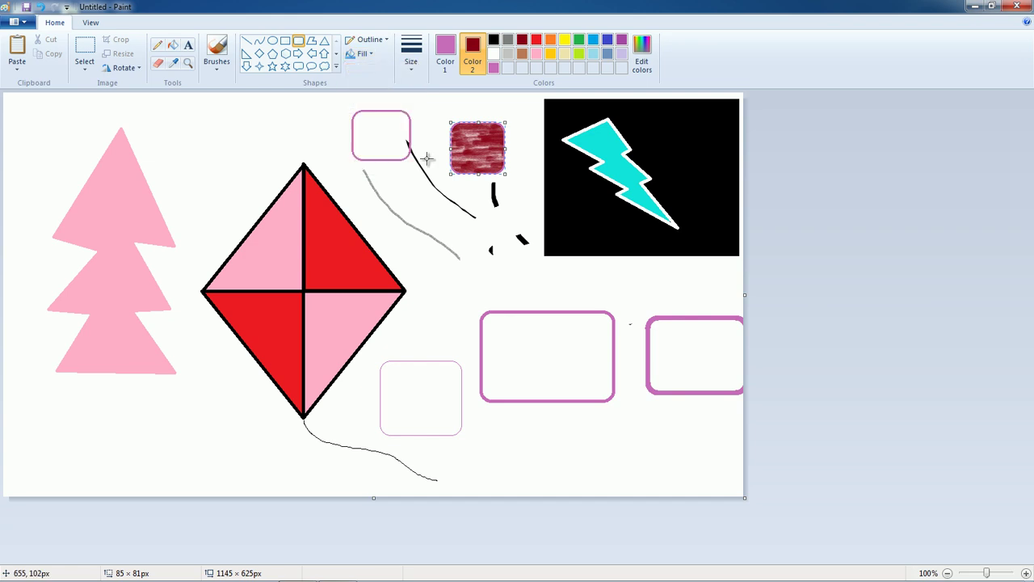
Apply the thickest line size to the Watercolor-filled rounded rectangle and draw another, about 133 × 103 px, between the fir tree and the kite's top.
left_click(385, 40)
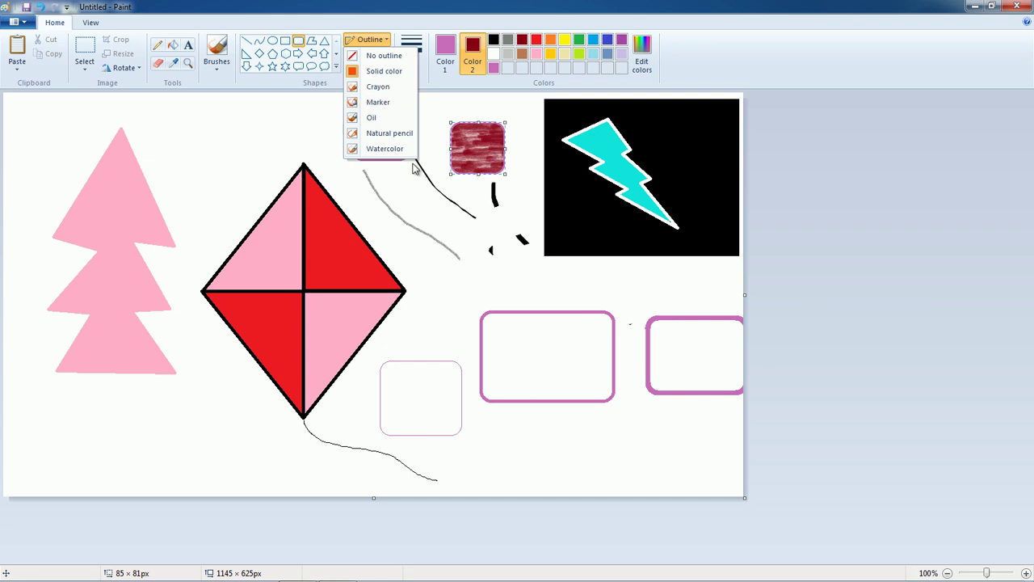
left_click(521, 364)
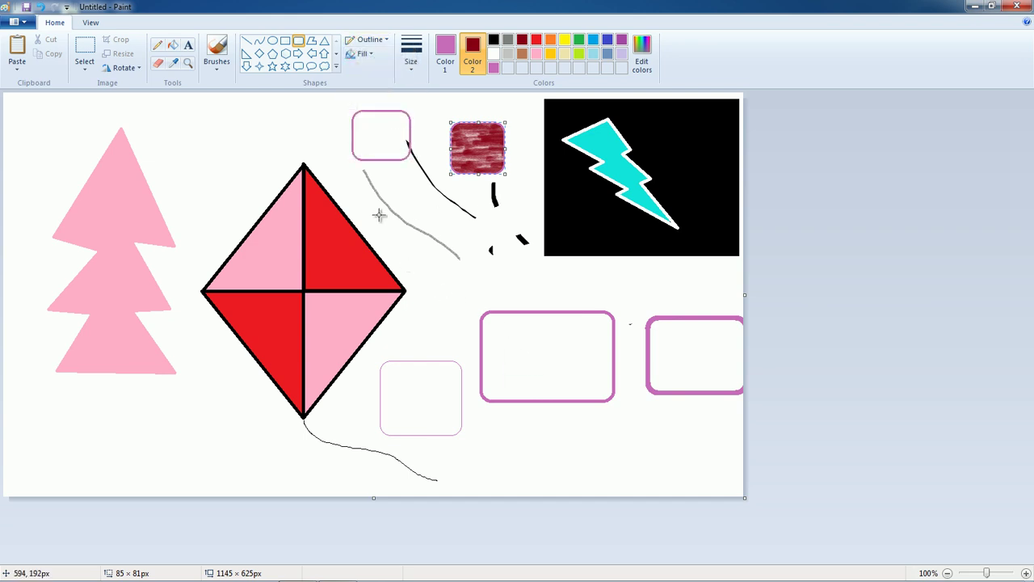
left_click(416, 69)
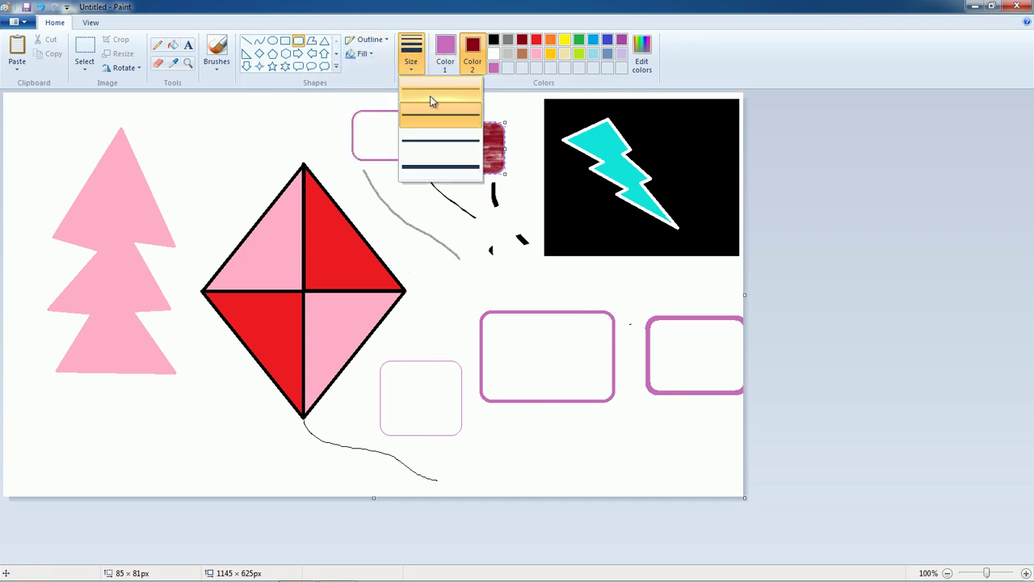
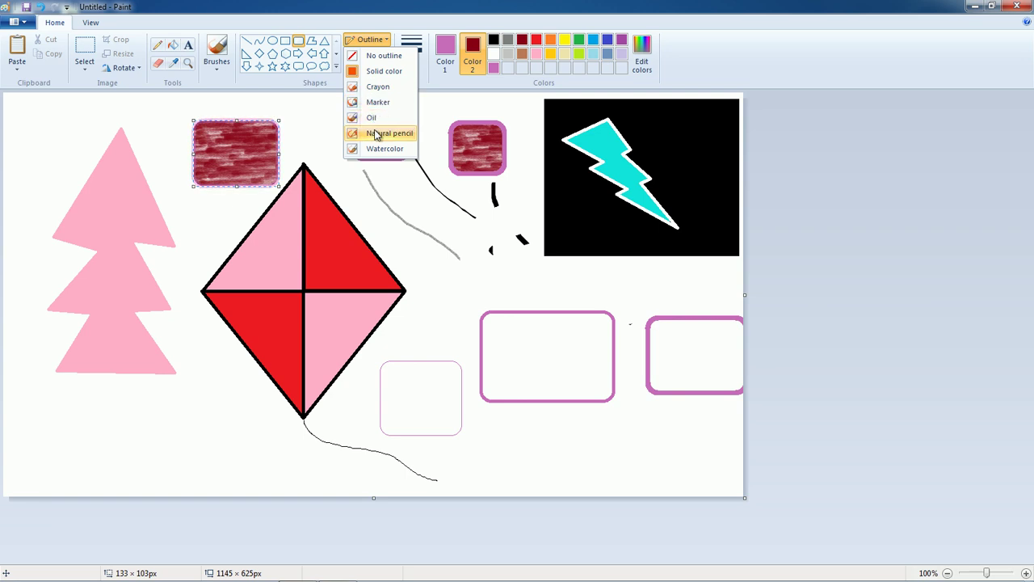
Set Color 1 to black and give the selected rounded rectangle beside the fir tree a Natural pencil outline.
left_click(447, 55)
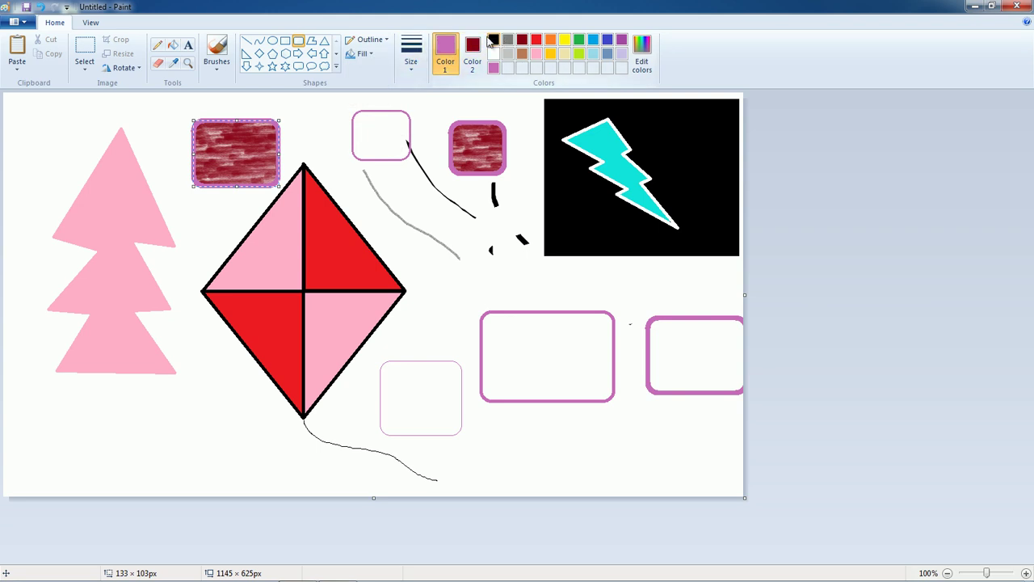
left_click(493, 40)
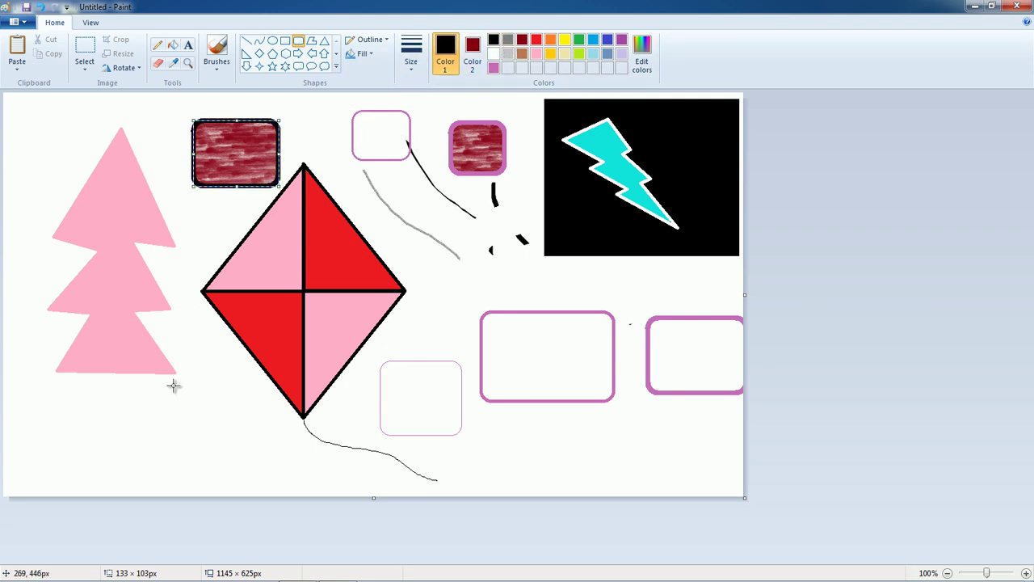
left_click(371, 39)
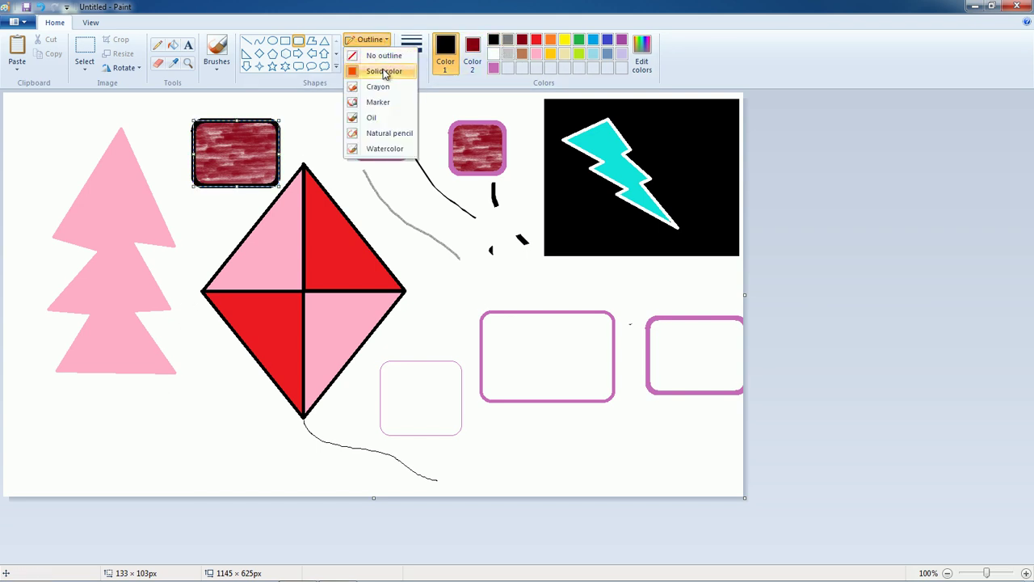
left_click(379, 134)
left_click(304, 157)
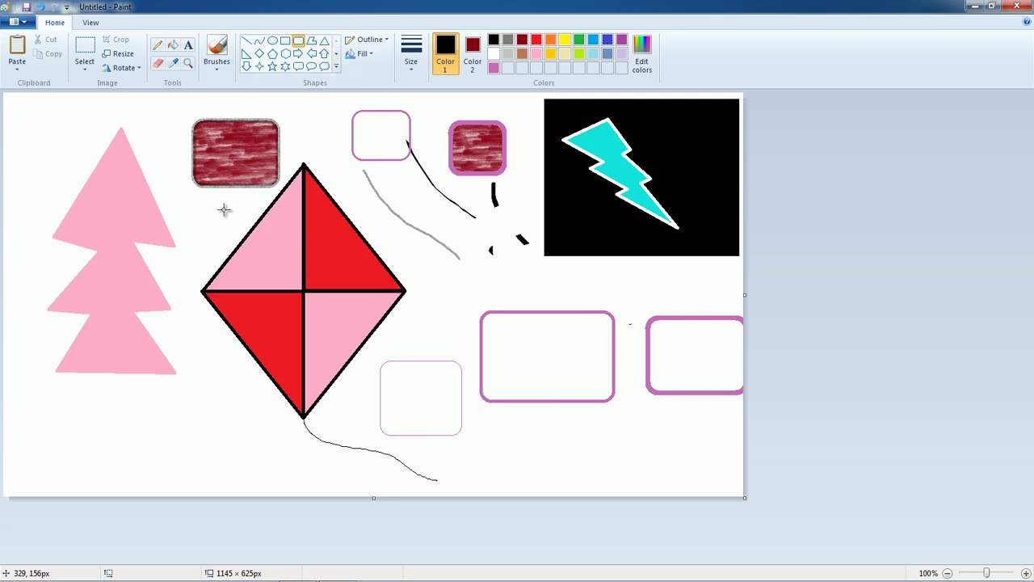
Show the rulers and the gridlines on the canvas.
left_click(90, 23)
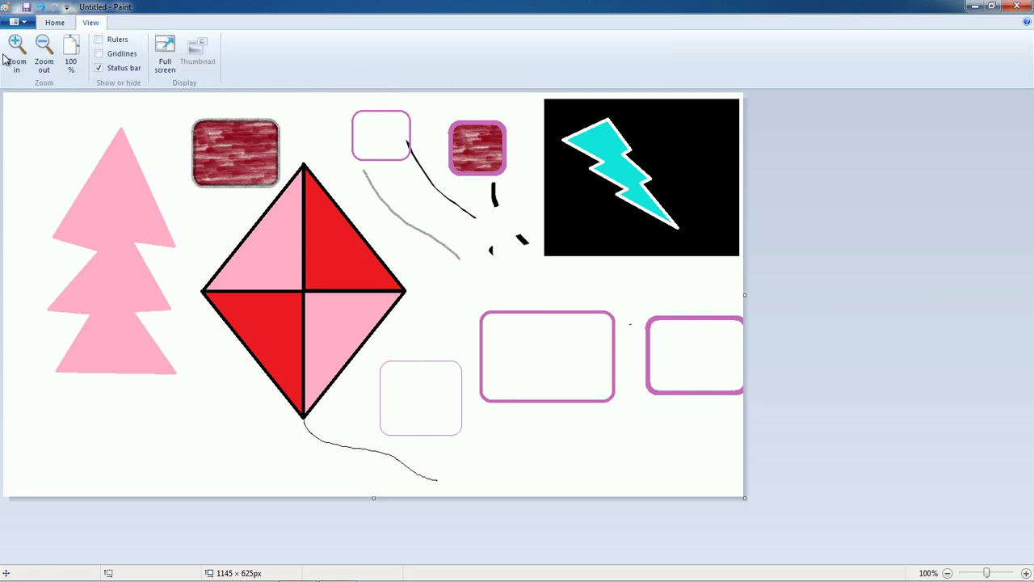
left_click(99, 40)
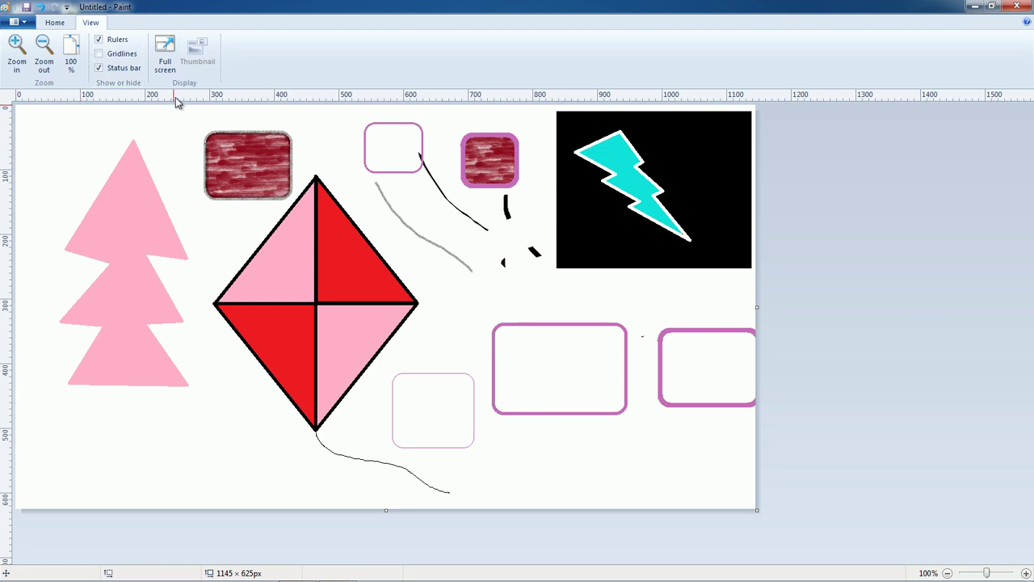
left_click(114, 55)
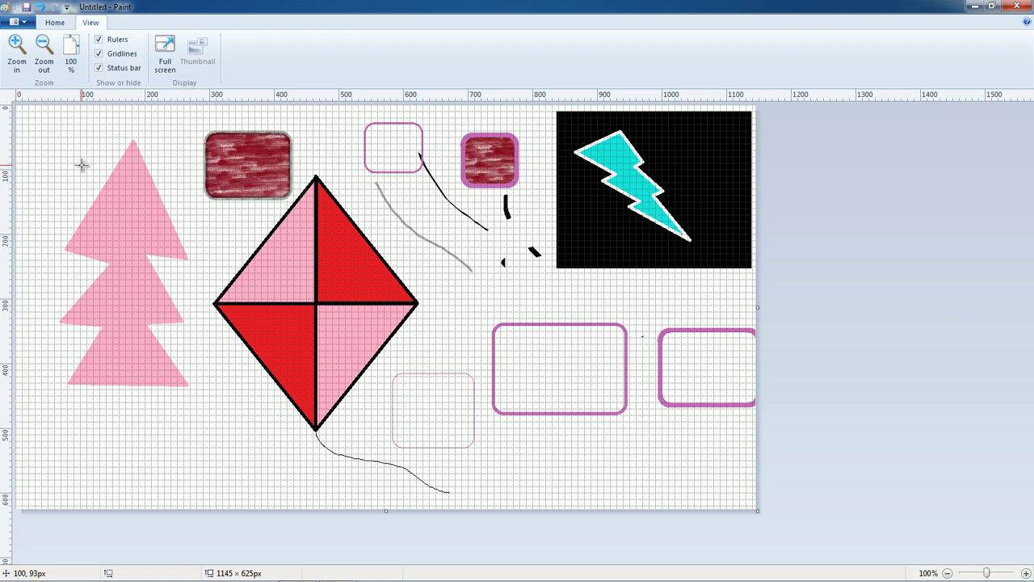
Try hiding and restoring the status bar and the gridlines.
left_click(100, 68)
left_click(99, 69)
left_click(100, 69)
left_click(99, 69)
left_click(98, 57)
left_click(99, 57)
Draw a rectangle about 179 × 106 px below the fir tree, beside the kite's lower tip.
left_click(54, 22)
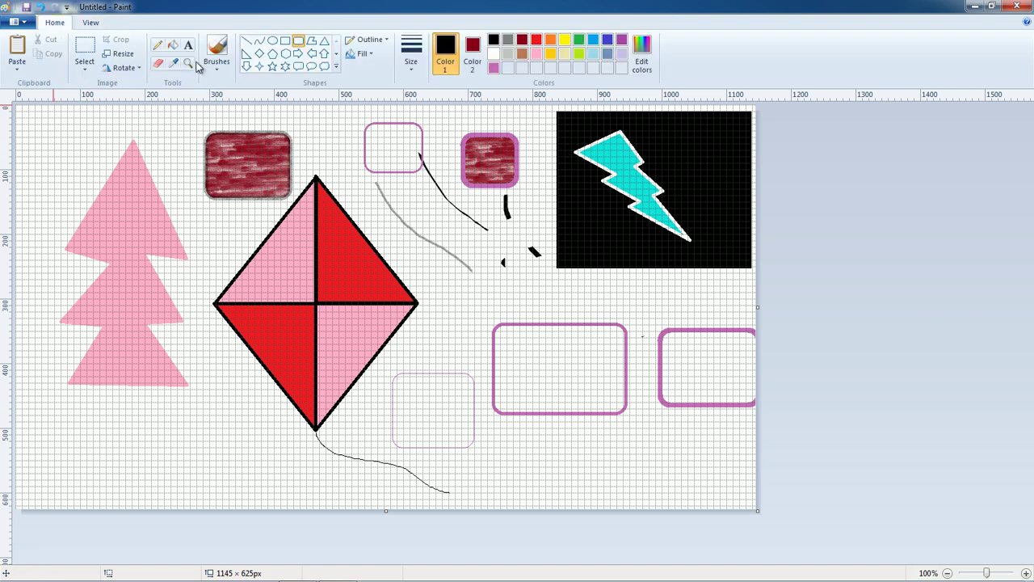
left_click(286, 40)
left_click_drag(172, 406, 288, 475)
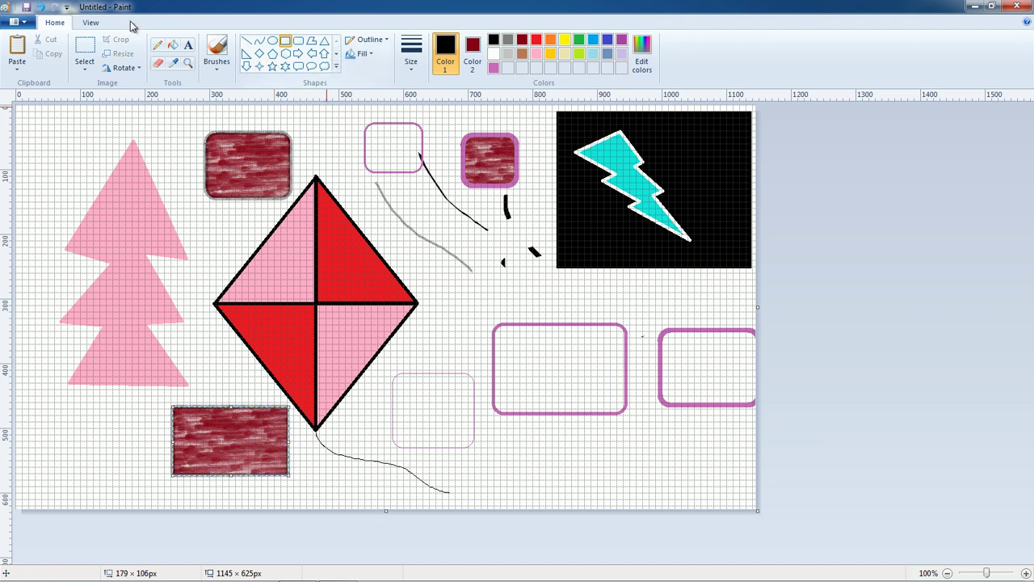
Compare the picture with gridlines off and on, and preview it in full screen.
left_click(91, 23)
left_click(113, 57)
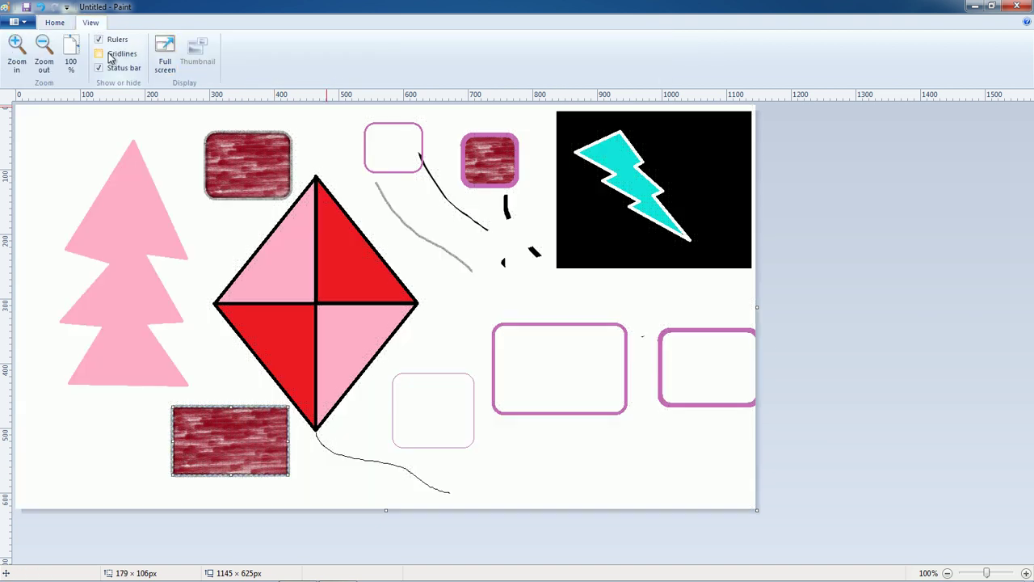
left_click(110, 54)
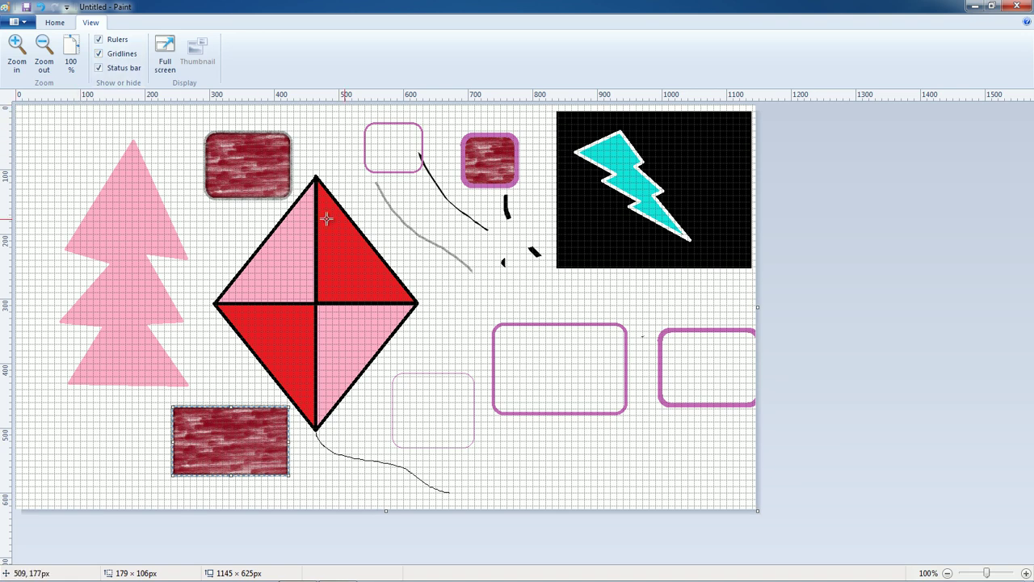
left_click(165, 55)
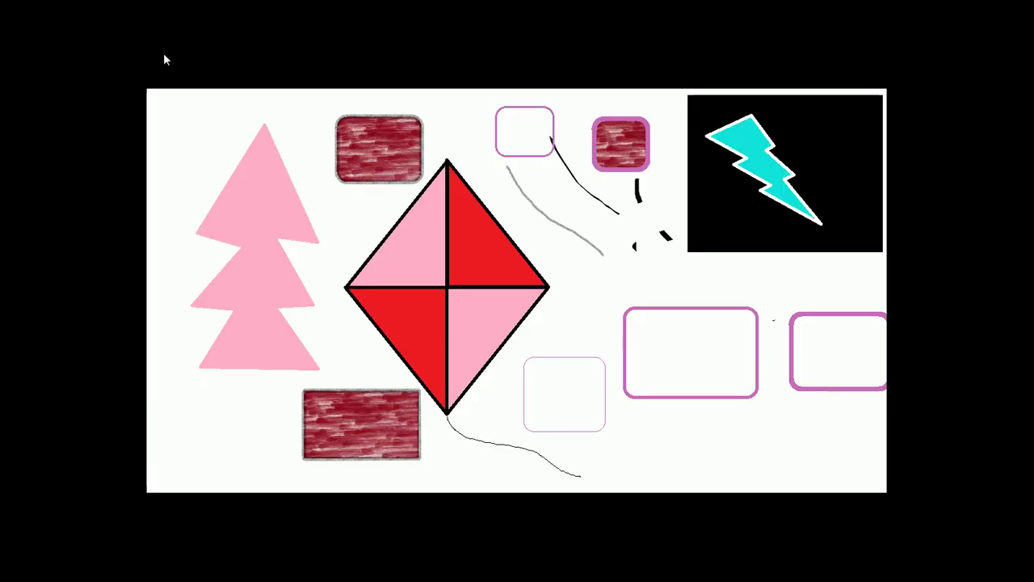
left_click(321, 171)
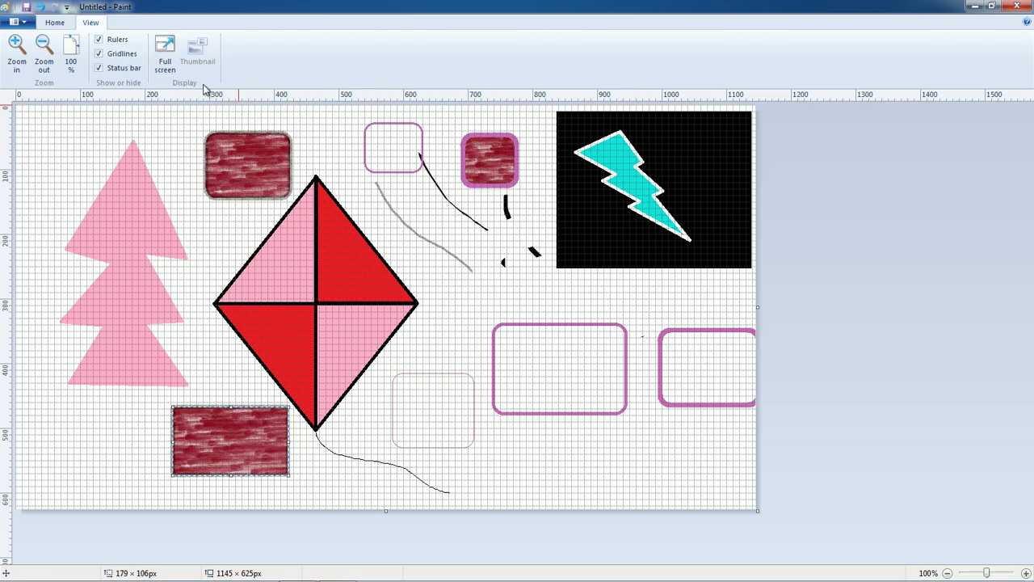
Draw a cloud callout about 96 × 109 px to the right of the kite, above the large purple rounded rectangle's corner.
left_click(55, 23)
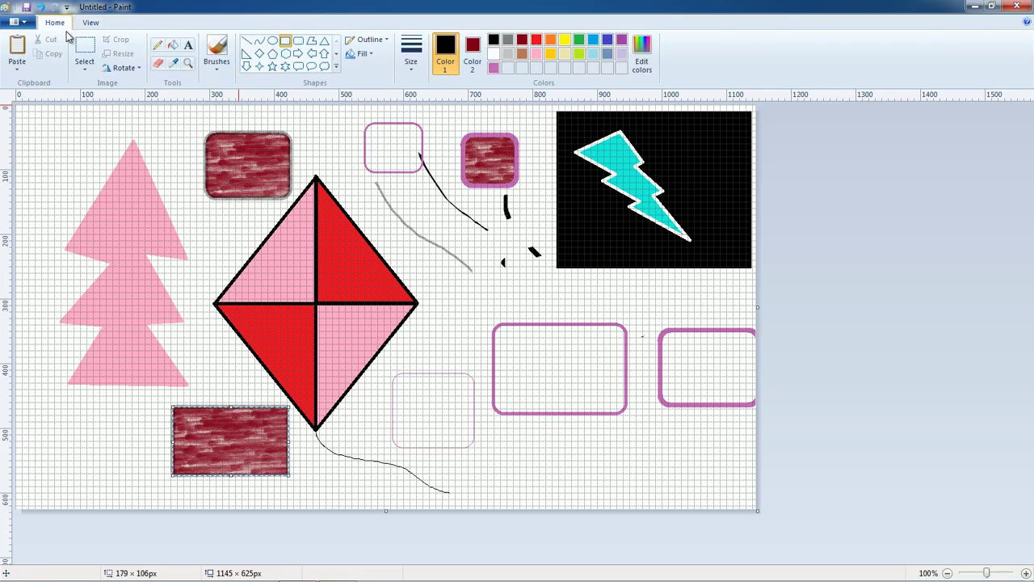
left_click(336, 67)
left_click(324, 69)
left_click_drag(440, 281, 500, 352)
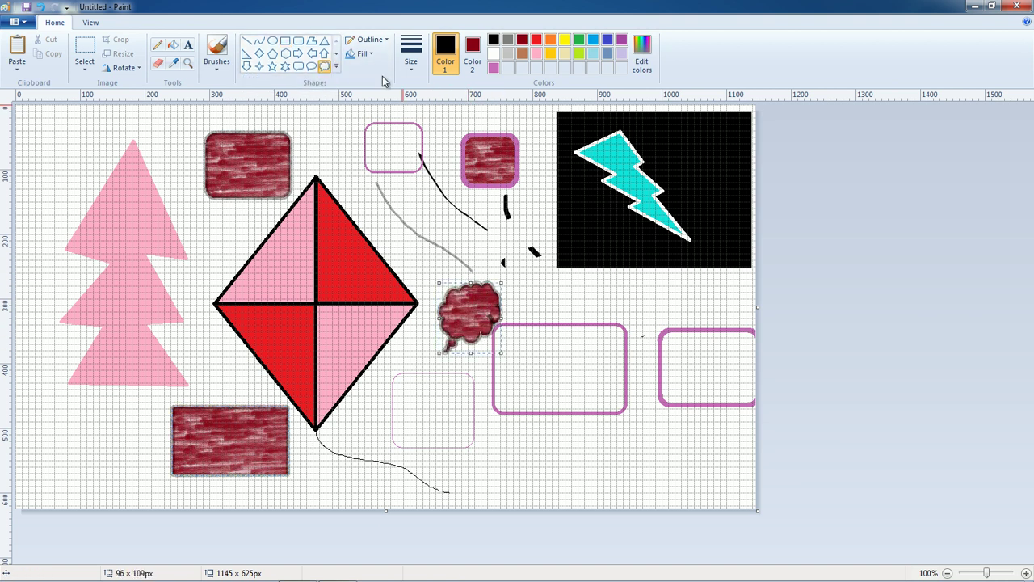
Draw a four-point star about 90 × 83 px above the kite's top, between the two rounded rectangles.
left_click(337, 68)
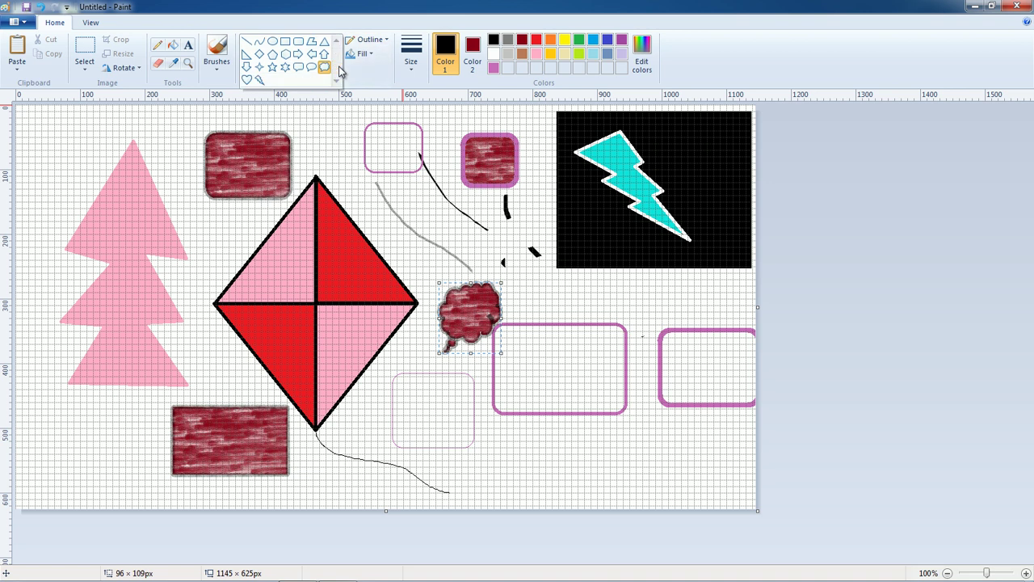
left_click(261, 72)
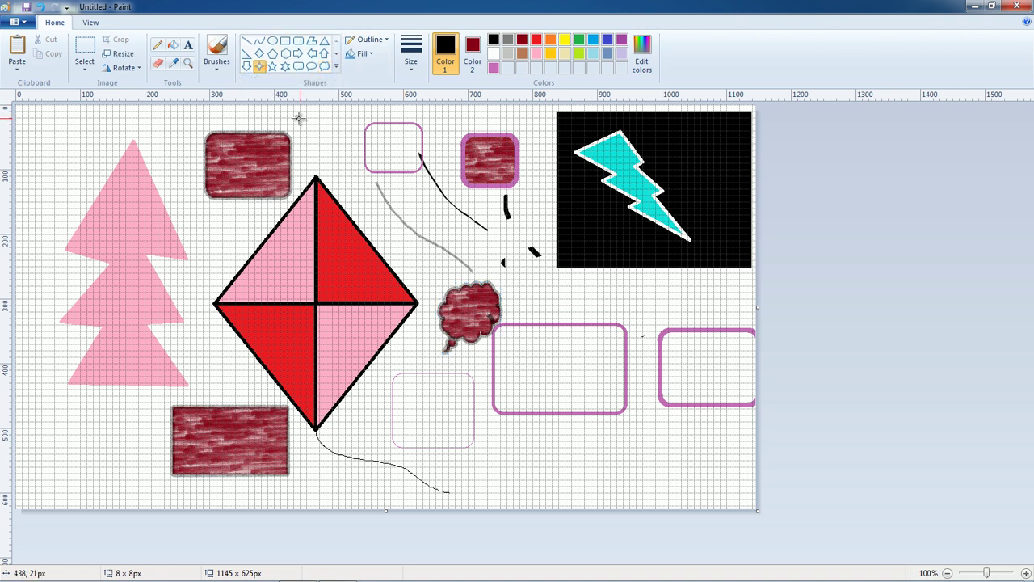
left_click_drag(296, 114, 354, 168)
Draw a rounded rectangular callout about 156 × 91 px just above the cloud callout.
left_click(337, 70)
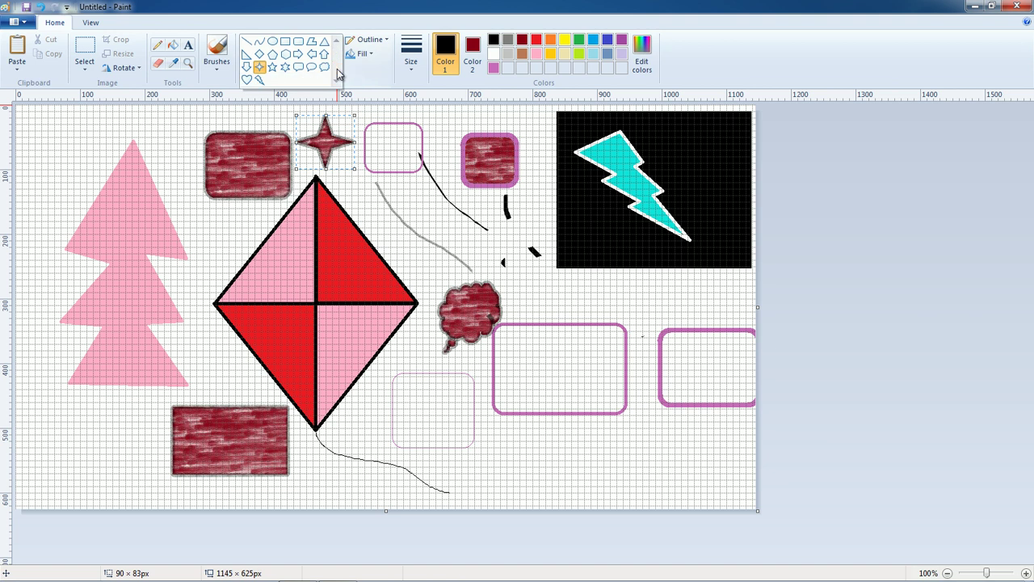
left_click(299, 67)
mouse_move(416, 223)
left_mouse_down()
mouse_move(507, 299)
mouse_move(519, 281)
left_mouse_up()
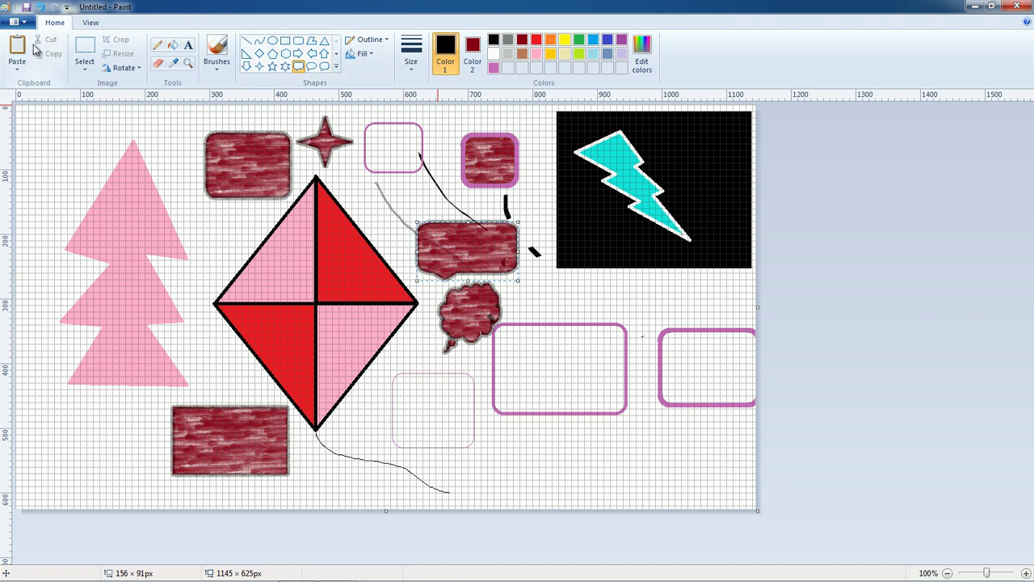